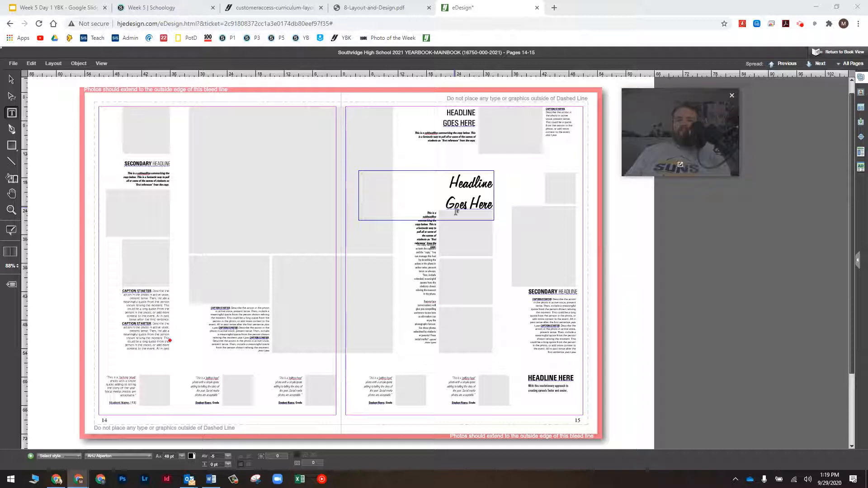
Bring the eDesign editor showing the empty pages 14–15 spread into focus
left_click(720, 44)
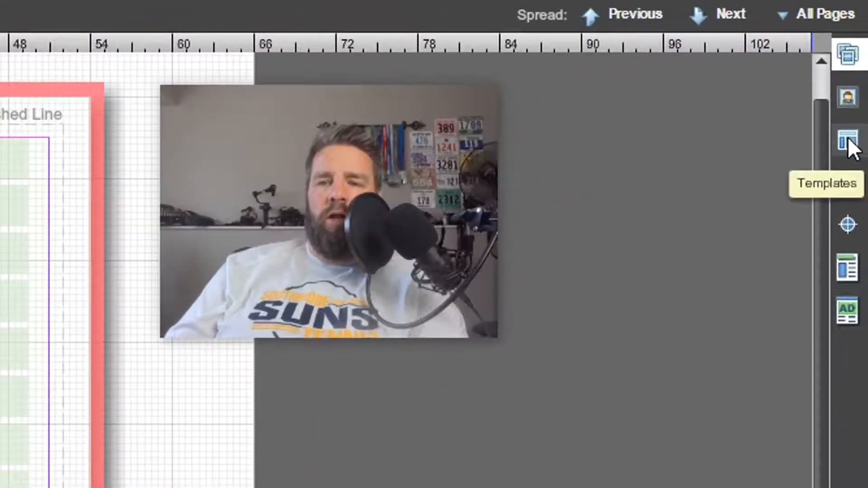
Open the Templates library beside the empty pages 14–15 spread
left_click(848, 140)
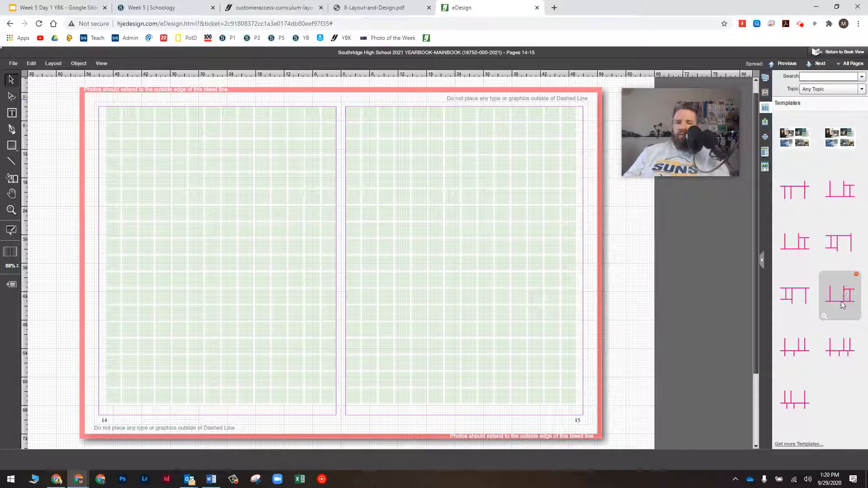
Lay the pink bar template across pages 14–15 and select its bars
left_click_drag(844, 302, 370, 255)
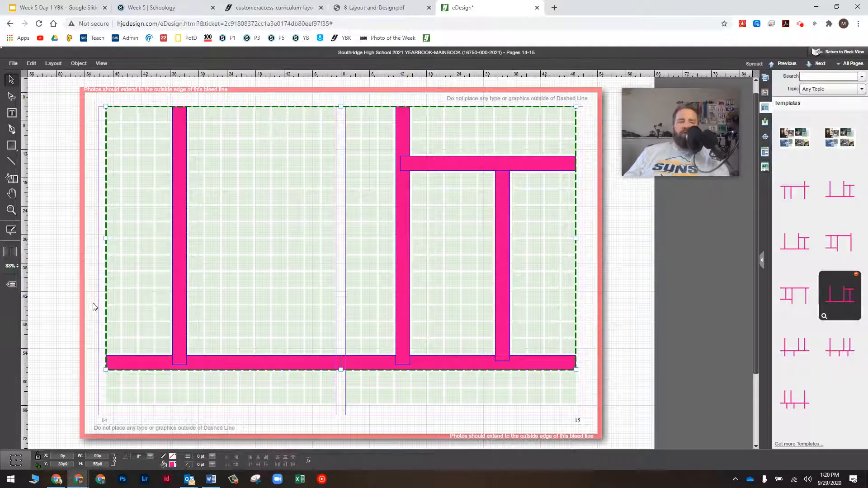
left_click(44, 162)
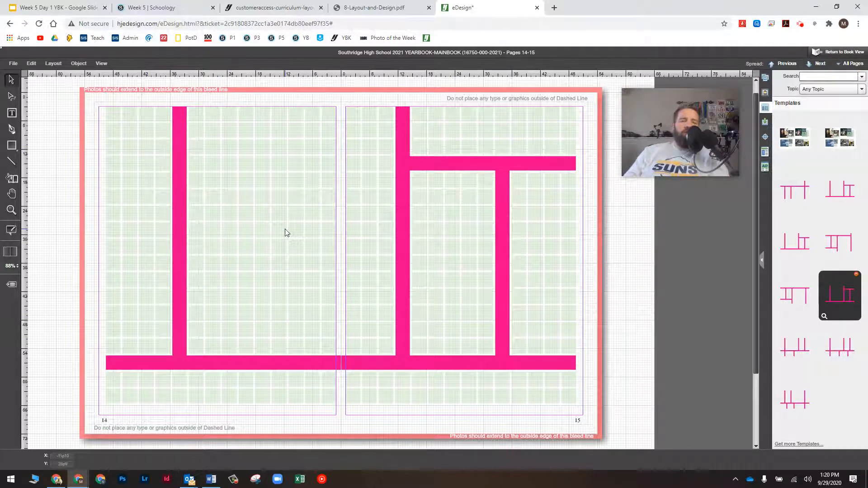
left_click(180, 162)
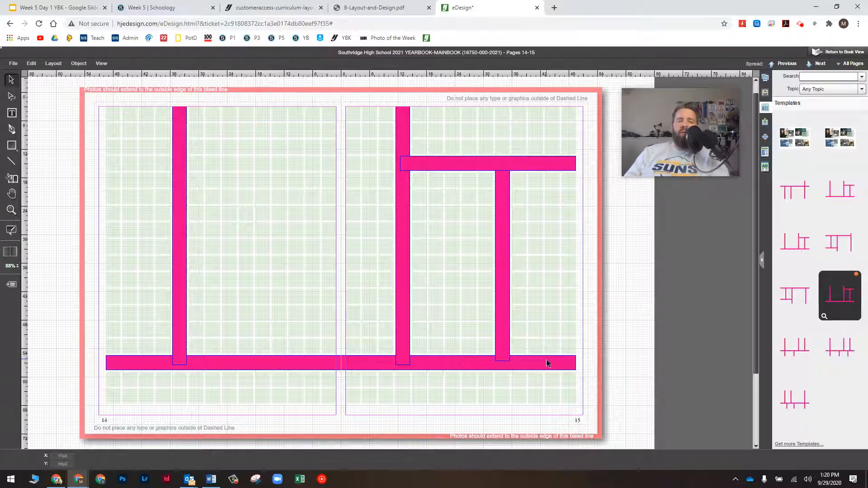
left_click(491, 218)
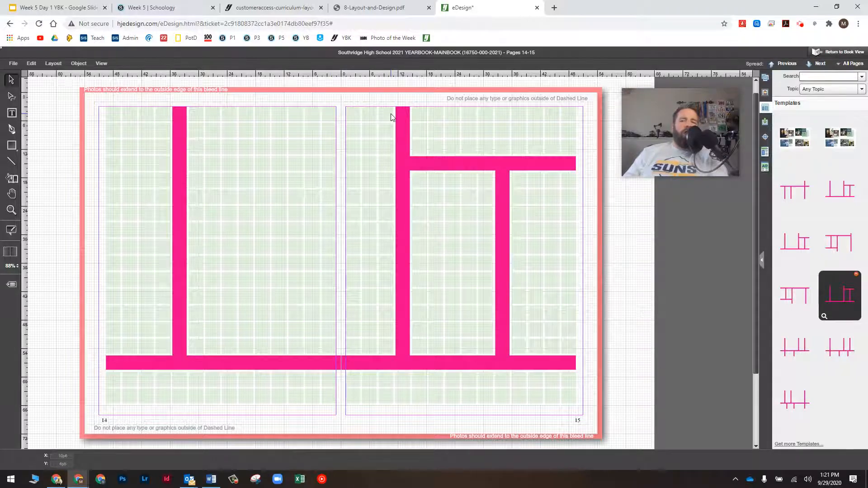
key("ctrl+a")
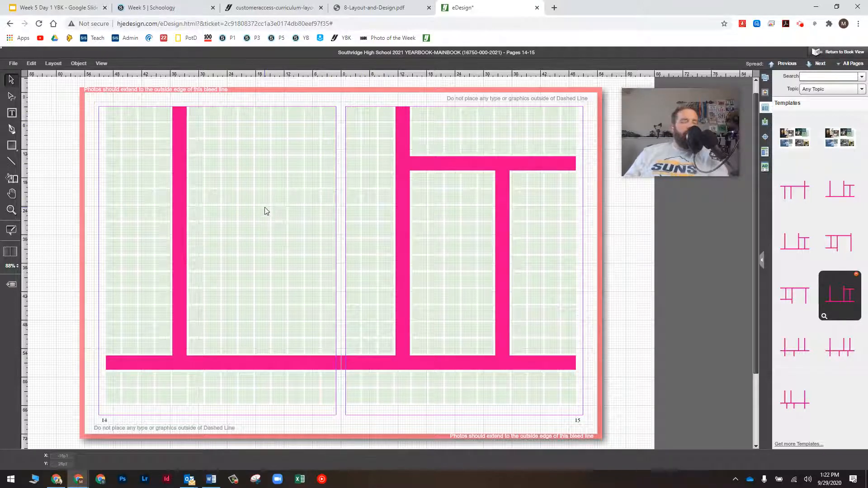
mouse_move(695, 145)
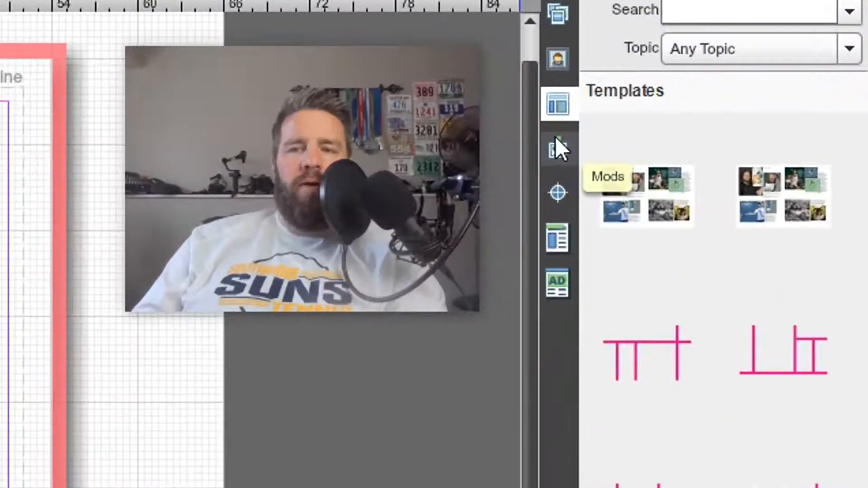
Switch to the Mods library and open Import HJ Mods through 'Get more Mods...'
left_click(561, 142)
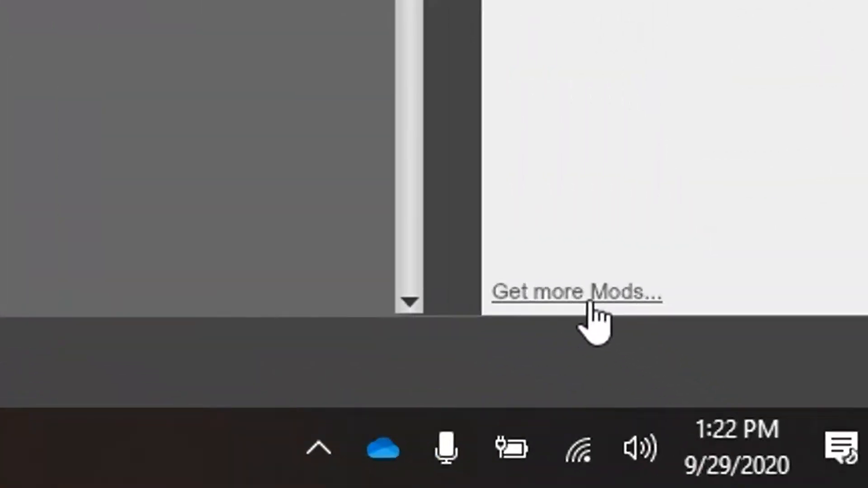
left_click(590, 302)
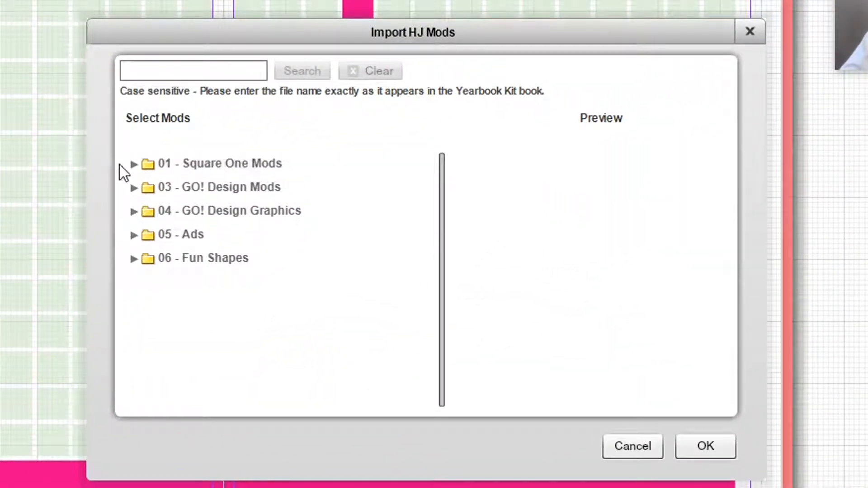
Expand 01 - Square One Mods and its 12x15 gutter folder
left_click(134, 164)
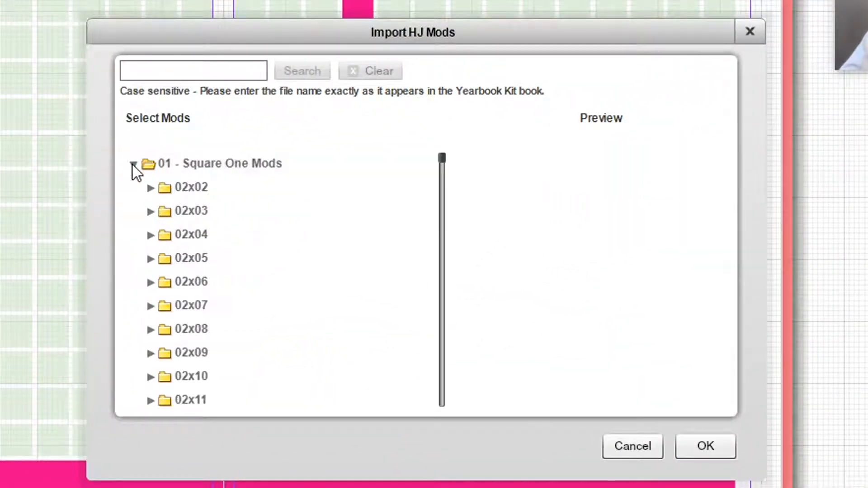
scroll(202, 178, "down", 3)
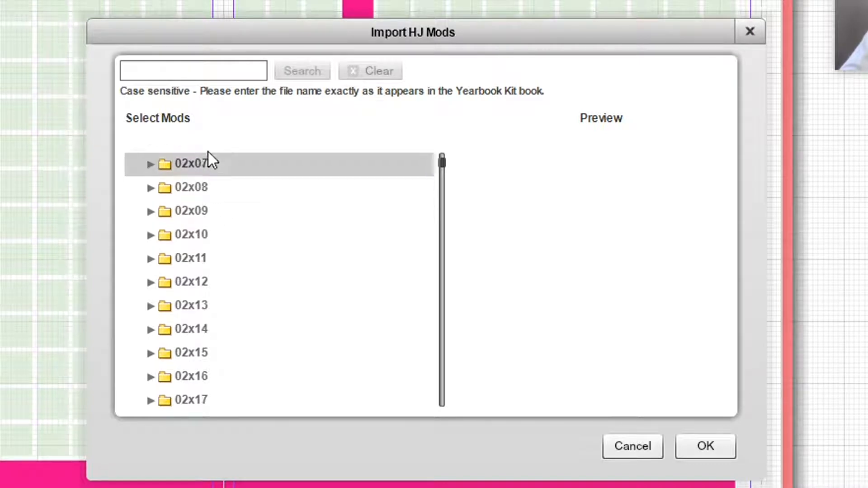
scroll(196, 240, "down", 20)
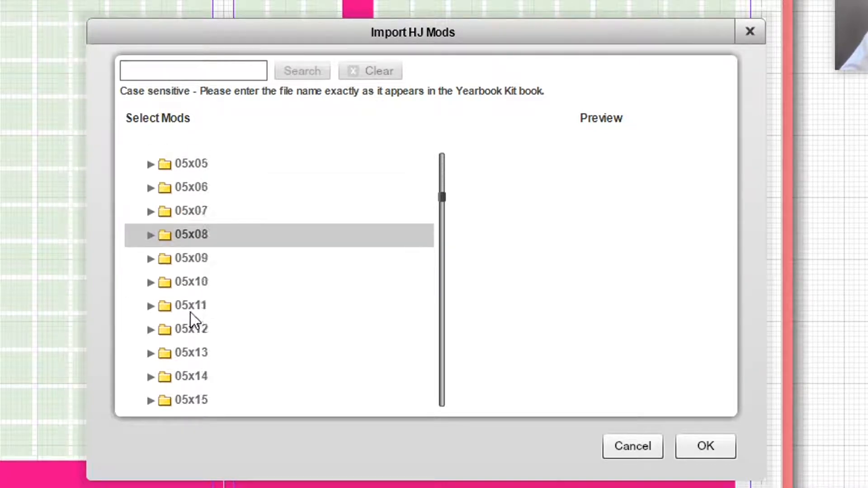
scroll(180, 298, "down", 20)
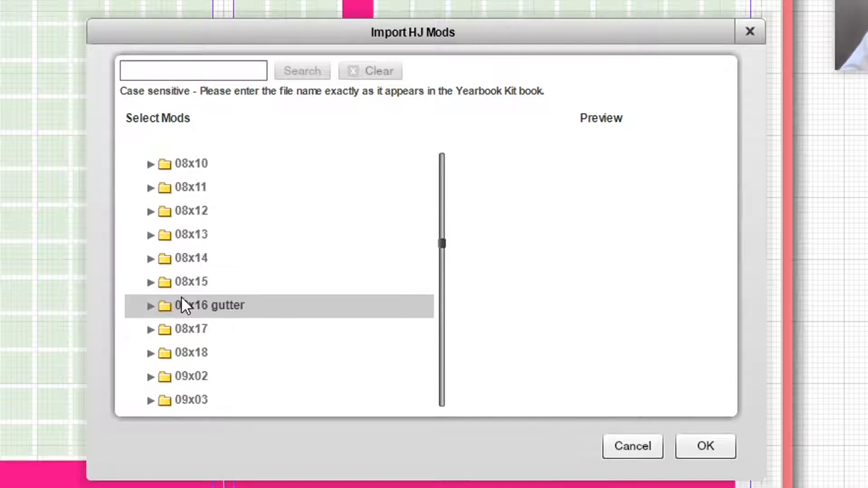
scroll(192, 302, "down", 4)
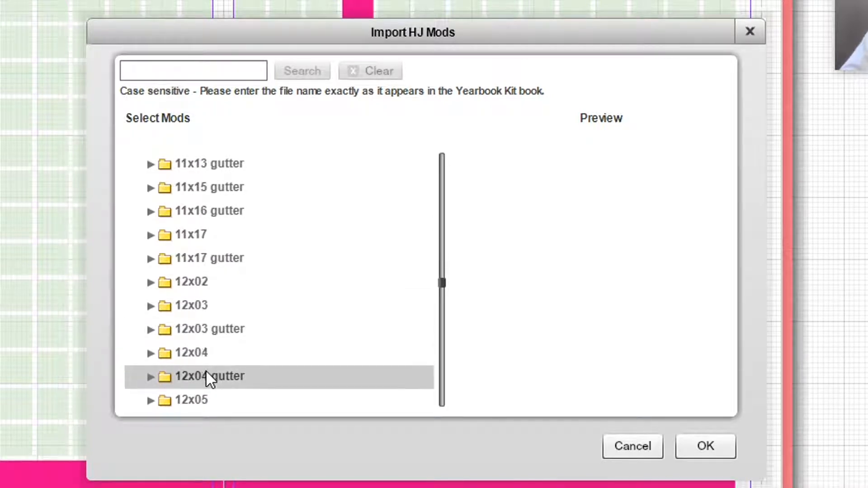
scroll(206, 373, "down", 9)
scroll(253, 344, "up", 3)
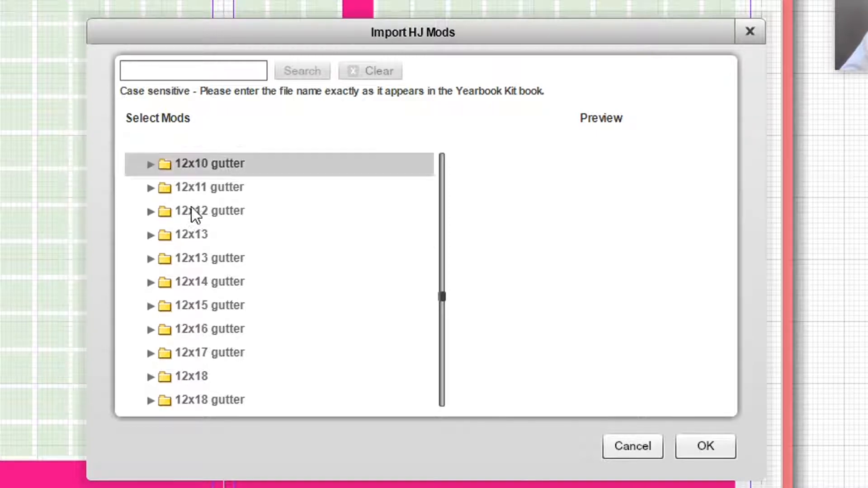
left_click(149, 310)
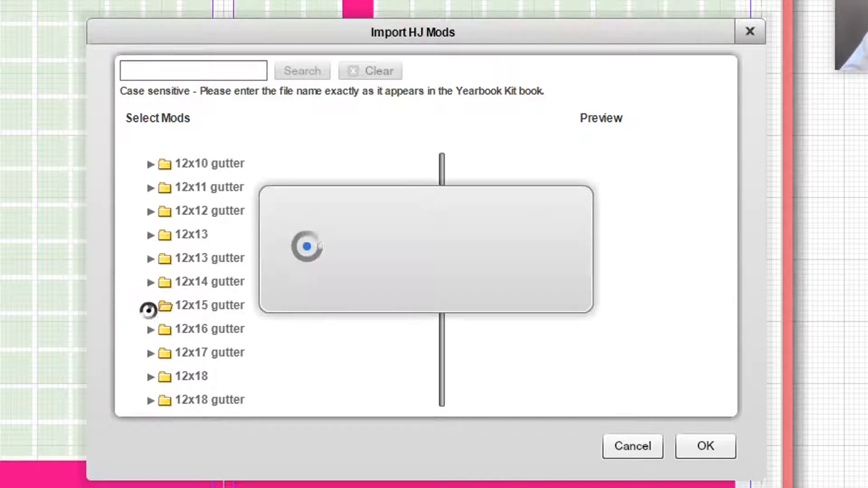
scroll(254, 298, "down", 3)
scroll(254, 299, "up", 1)
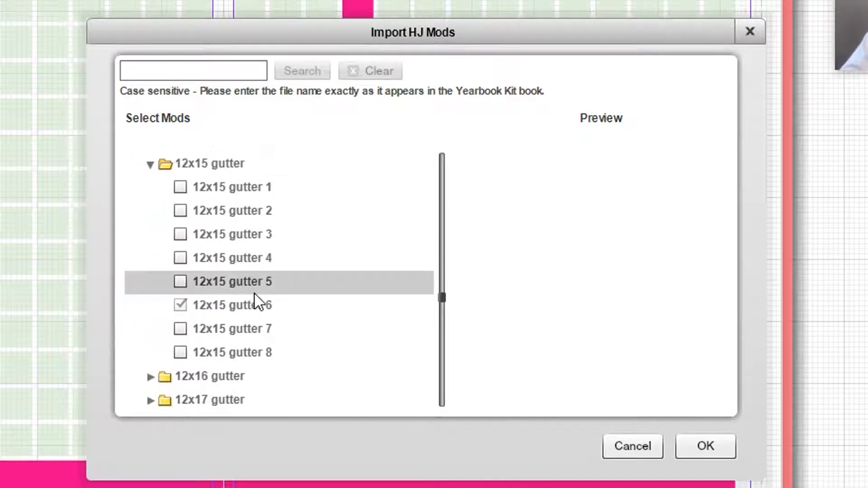
Compare 12x15 gutter mods 1, 2, 3 and 6, then tick 12x15 gutter 3
left_click(248, 189)
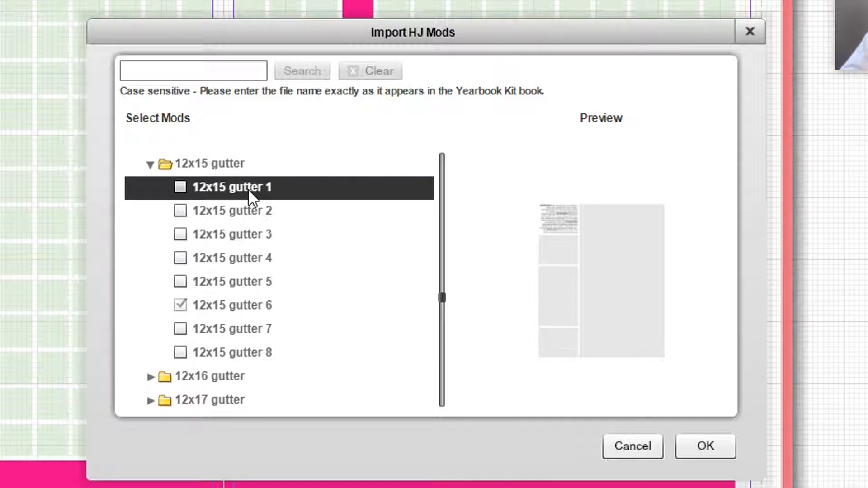
left_click(242, 209)
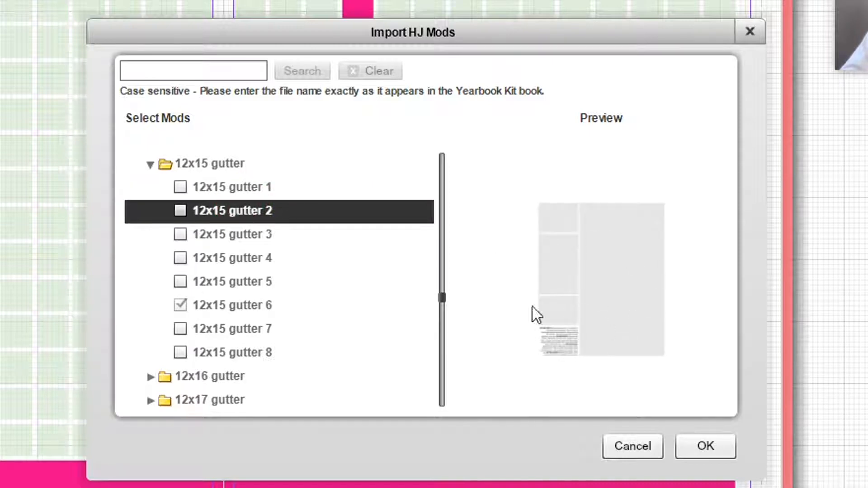
left_click(308, 235)
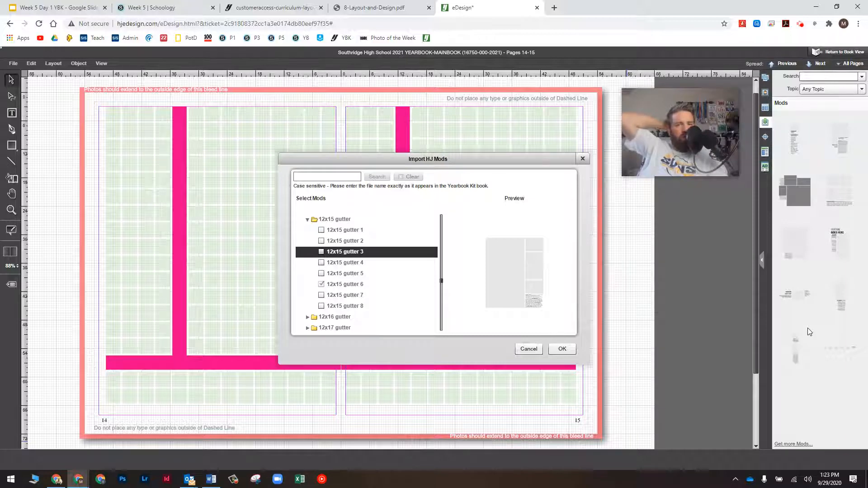
left_click(364, 288)
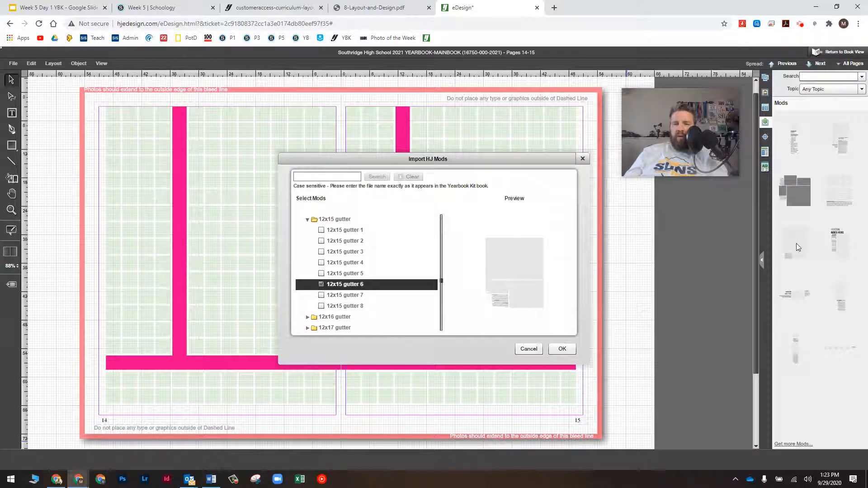
left_click(336, 253)
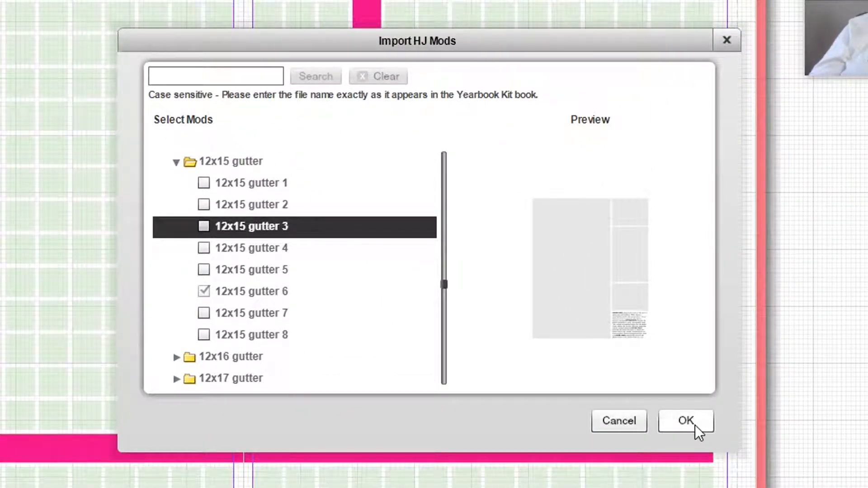
left_click(208, 230)
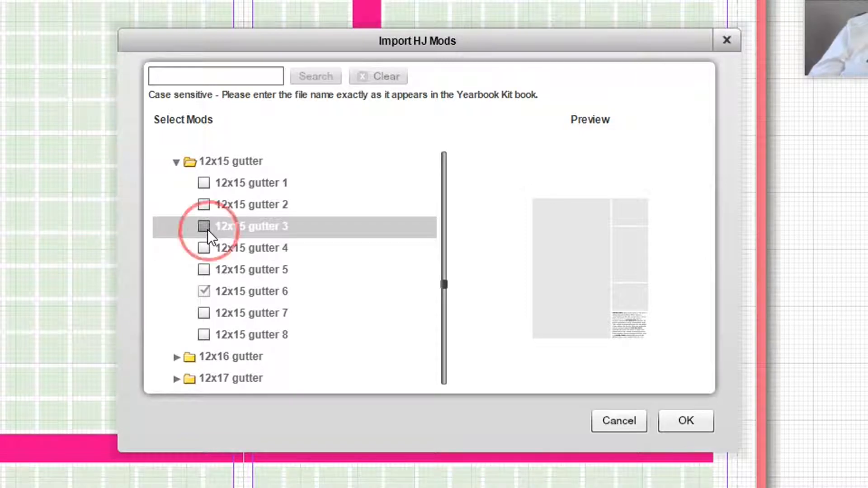
Import 12x15 gutter 3 and fit it across the gutter between the pink bars
left_click(694, 423)
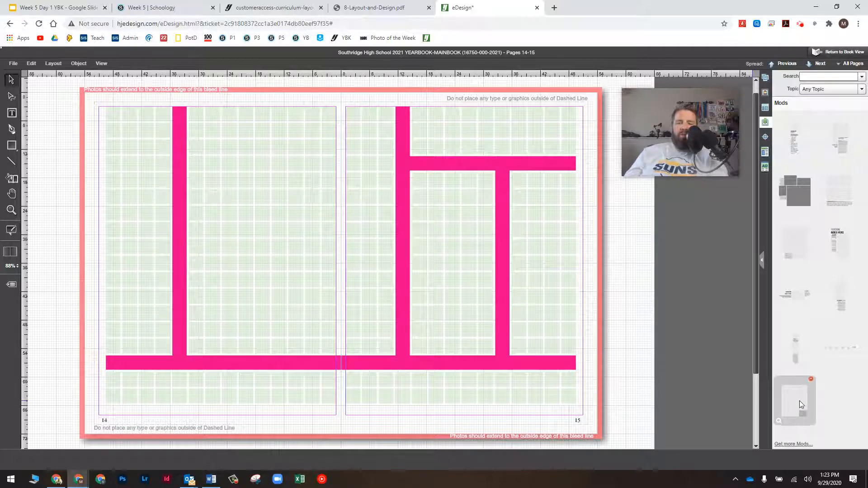
left_click_drag(799, 401, 742, 365)
left_click_drag(674, 330, 273, 218)
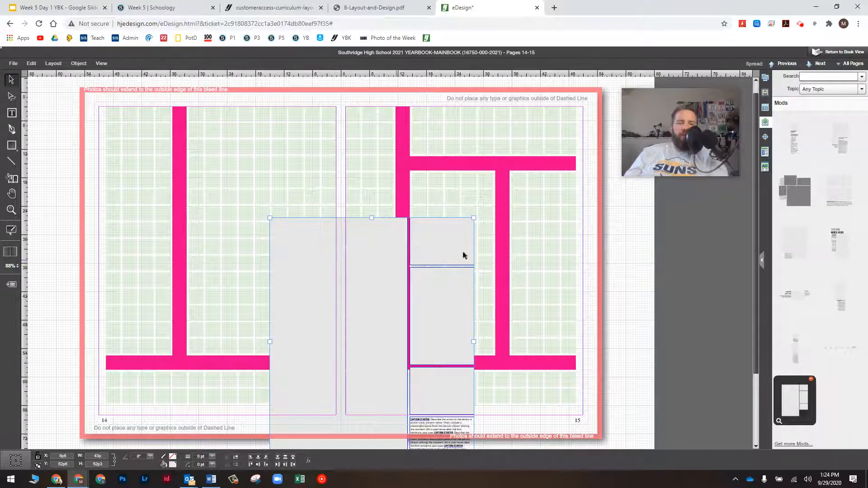
left_click_drag(385, 307, 304, 193)
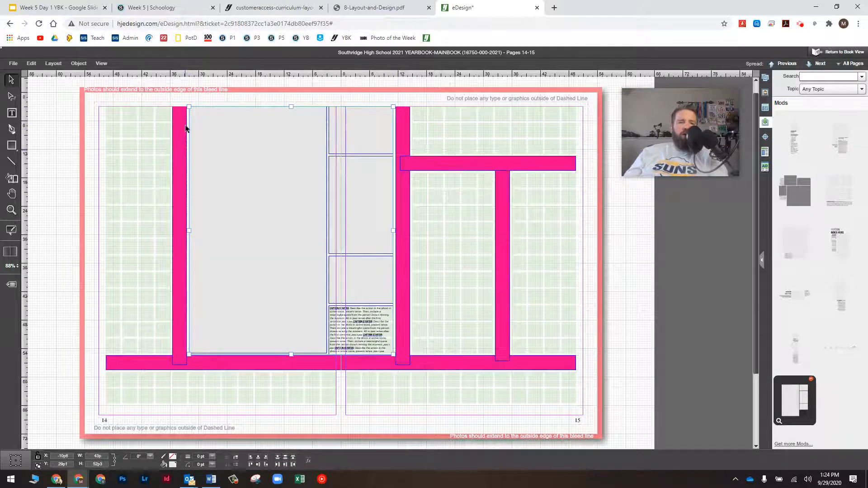
mouse_move(294, 139)
left_mouse_down()
mouse_move(297, 198)
mouse_move(273, 167)
mouse_move(282, 148)
left_mouse_up()
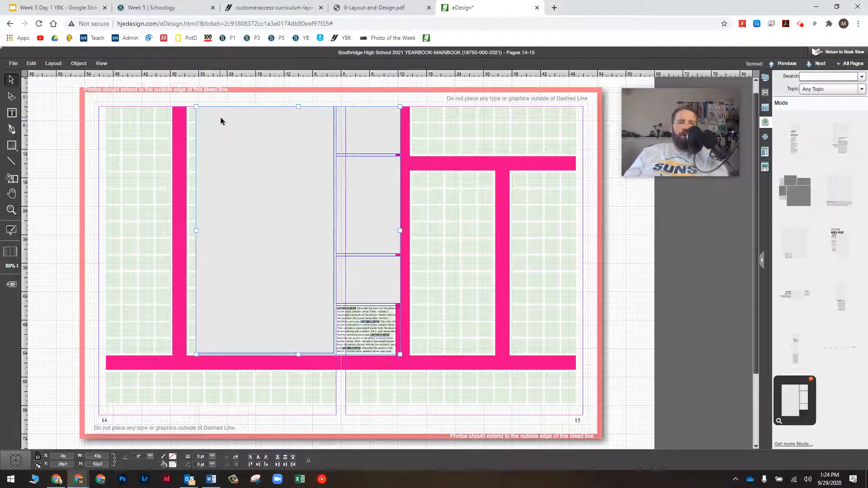
left_click_drag(221, 121, 212, 116)
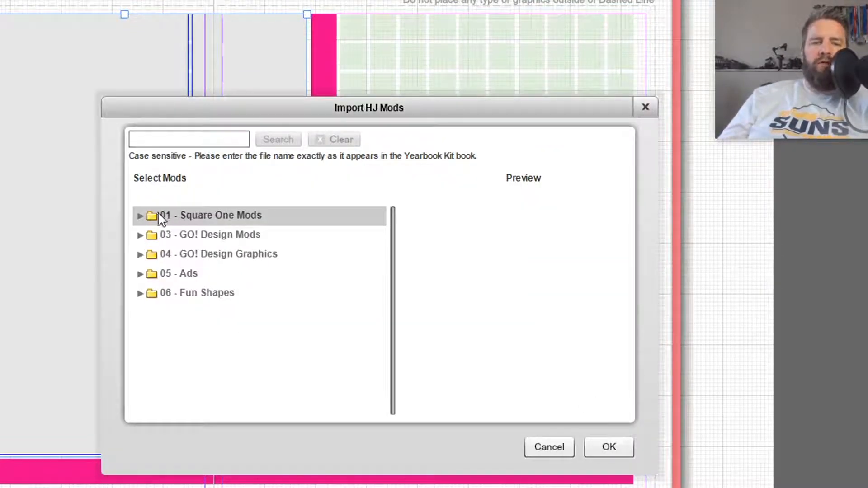
Preview the 3x10 1 quote and 10x3 2 mods, then cancel without importing
left_click(140, 215)
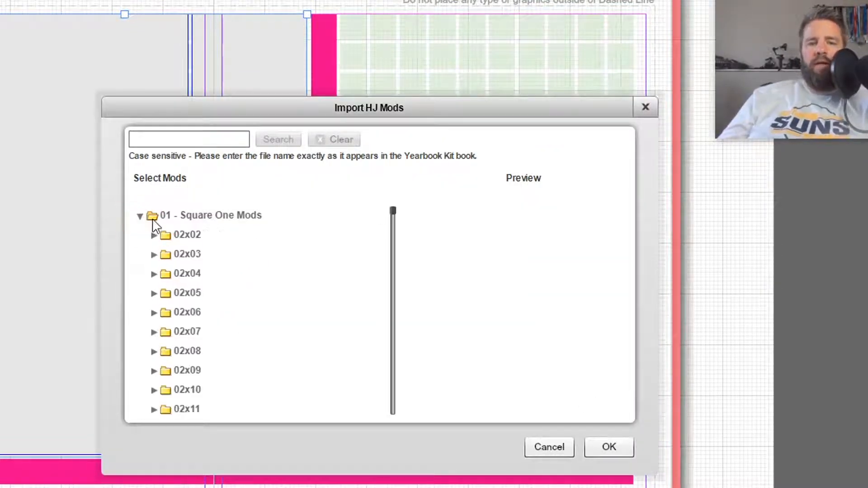
scroll(259, 267, "down", 7)
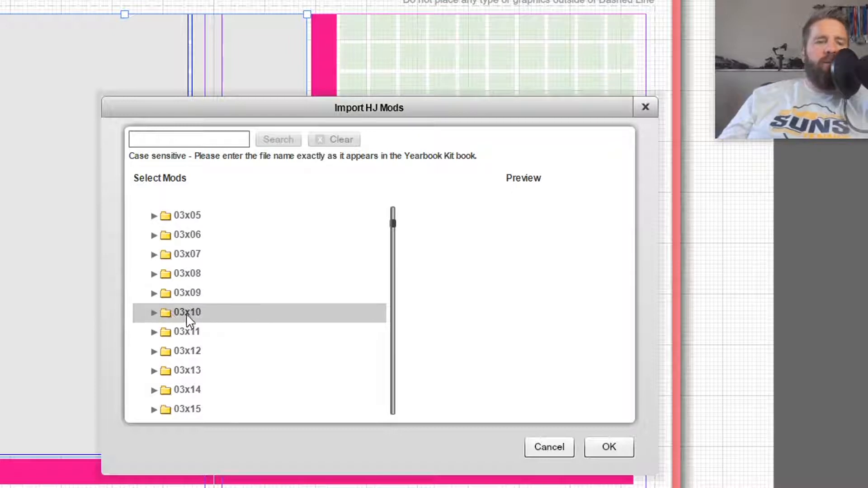
left_click(154, 313)
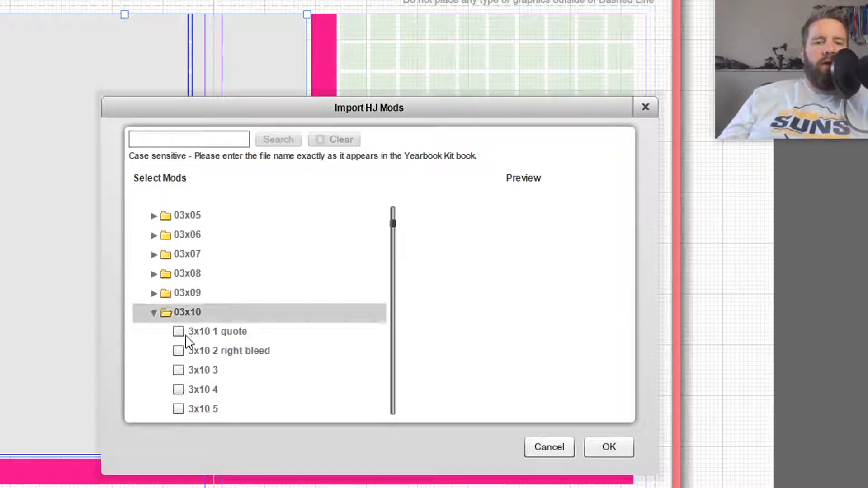
left_click(218, 328)
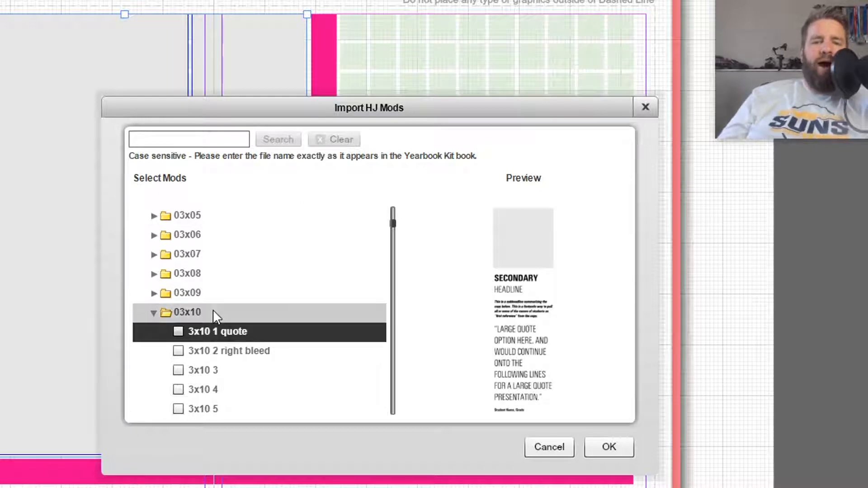
left_click(153, 313)
scroll(170, 331, "down", 20)
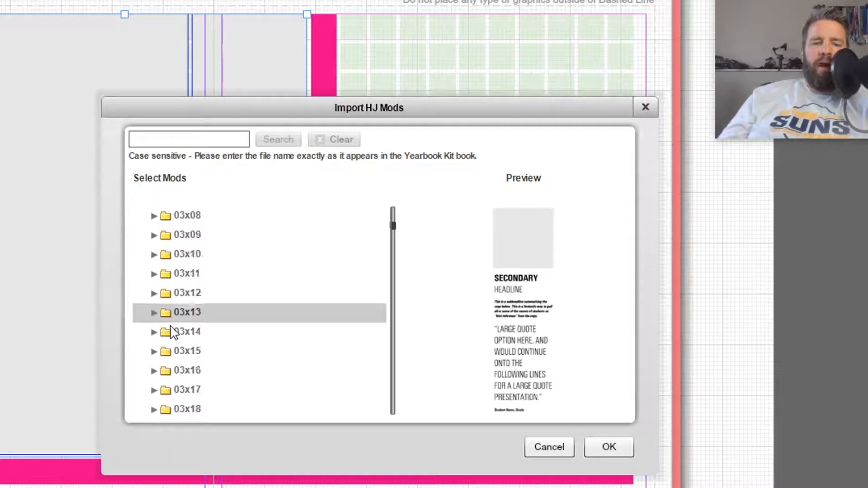
scroll(207, 335, "down", 20)
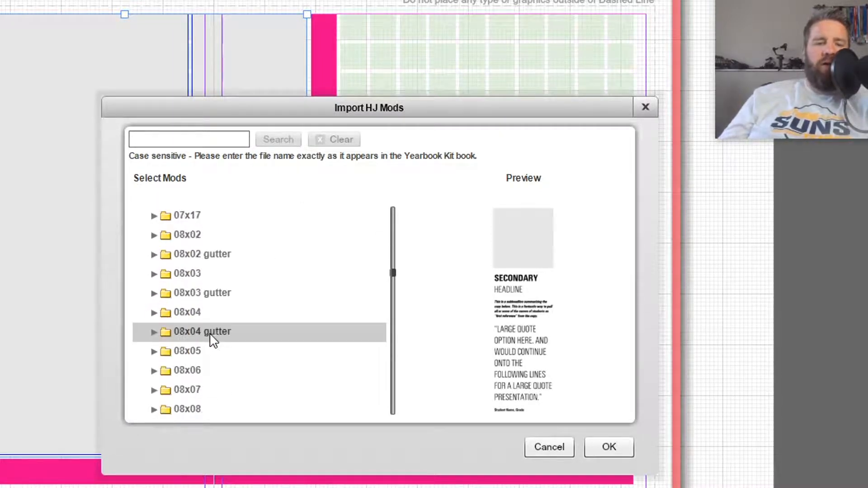
scroll(206, 345, "down", 5)
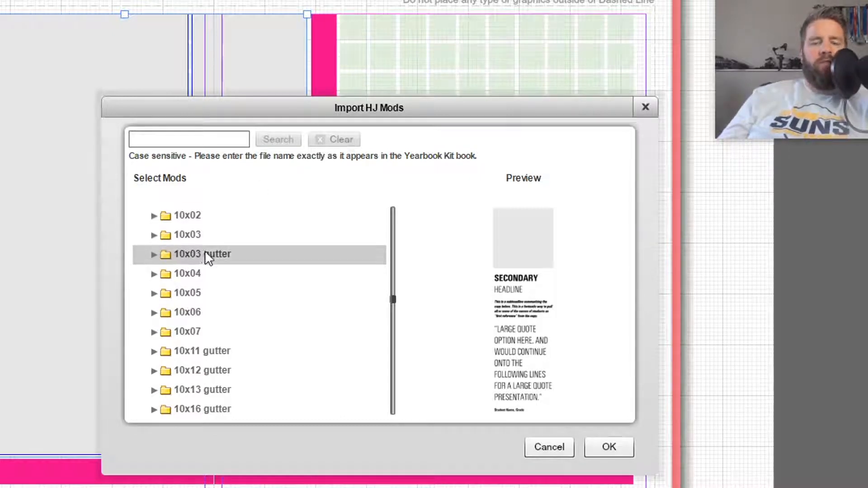
left_click(155, 235)
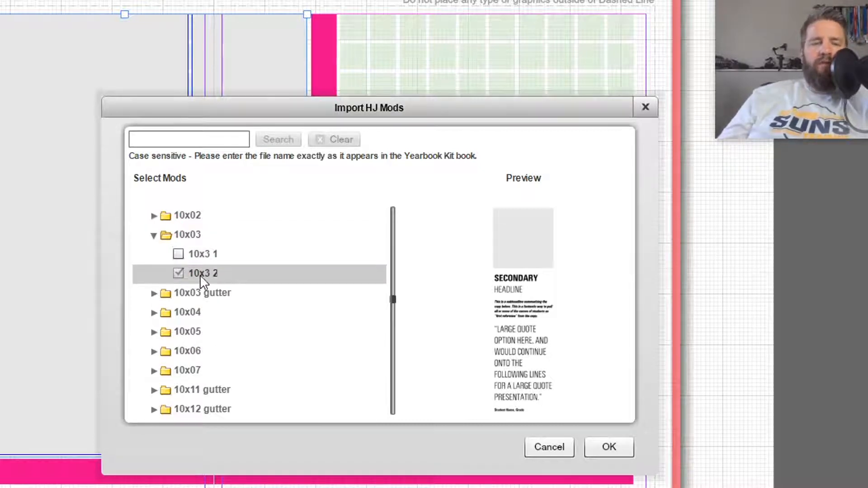
left_click(194, 278)
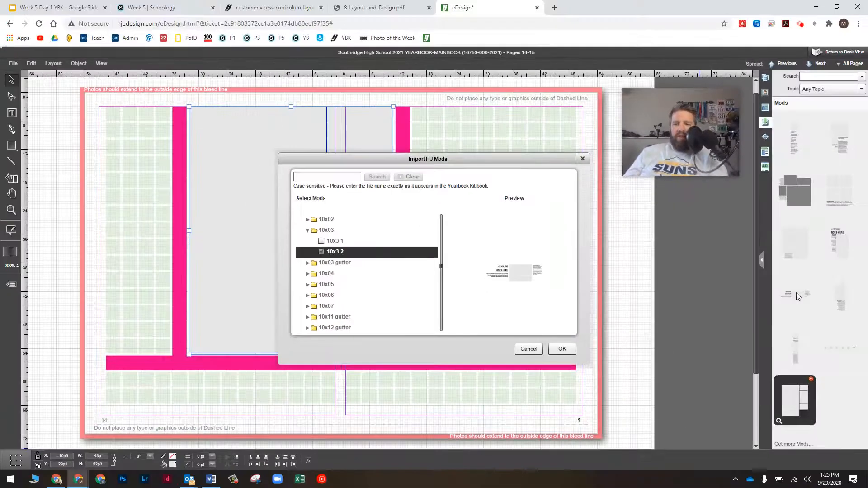
left_click(534, 351)
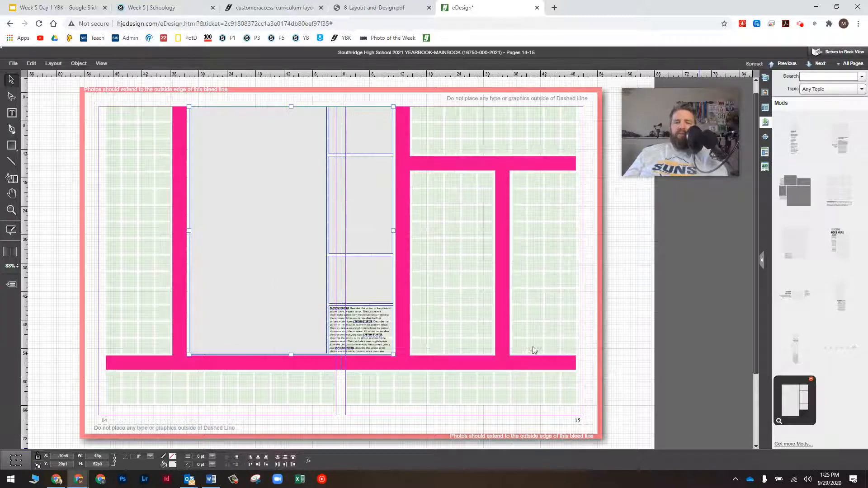
Place the HEADLINE GOES HERE mod along page 15's top, then reopen Import HJ Mods
left_click(596, 167)
left_click(510, 130)
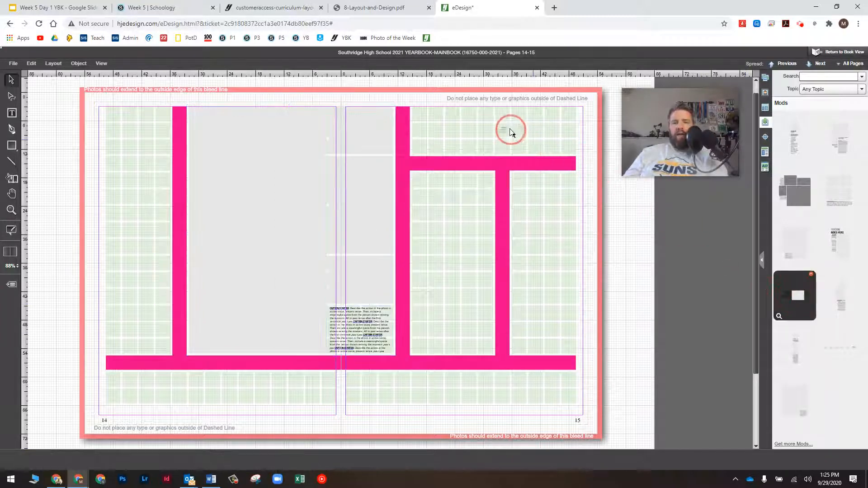
left_click_drag(592, 143, 498, 121)
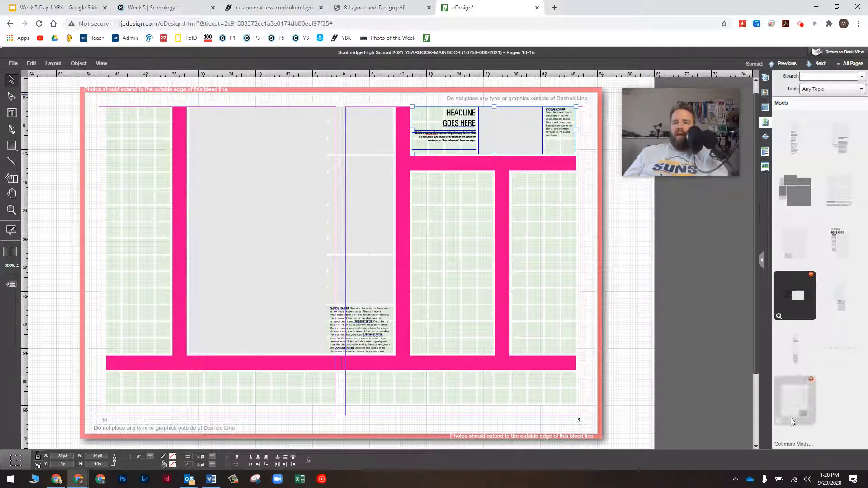
left_click(793, 444)
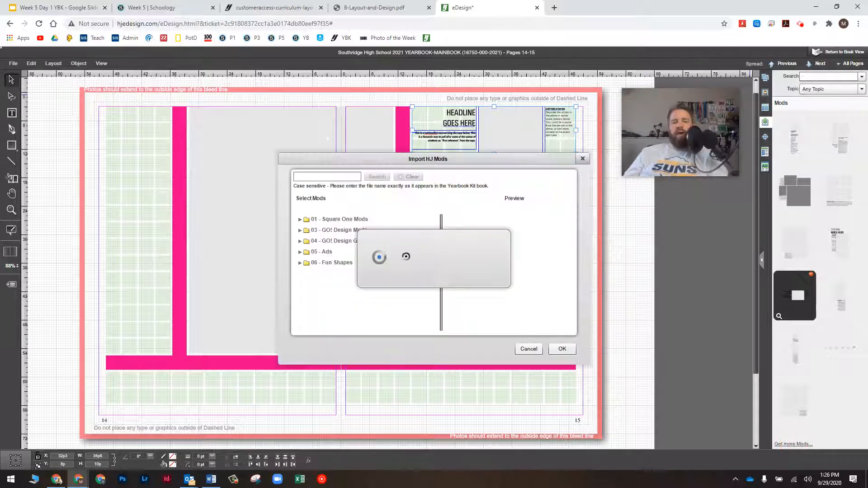
In Square One Mods, preview 04x11 21 and 22, and tick 04x11 22
left_click(299, 220)
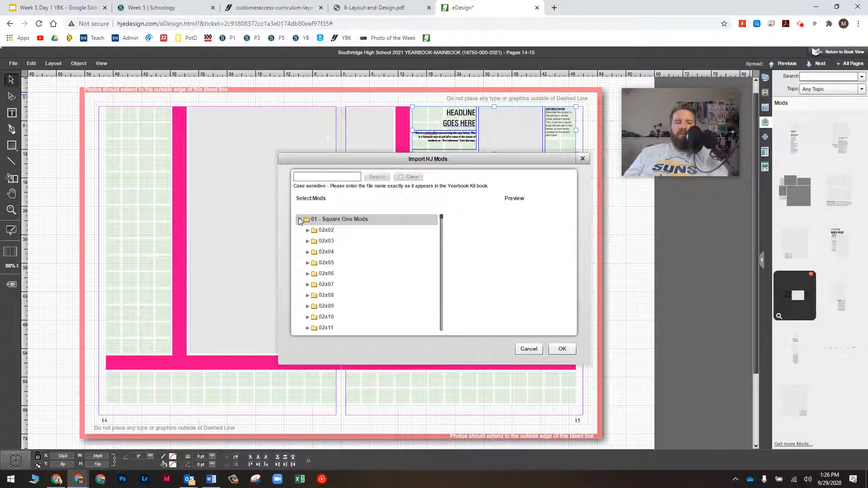
scroll(373, 239, "down", 8)
scroll(377, 247, "down", 4)
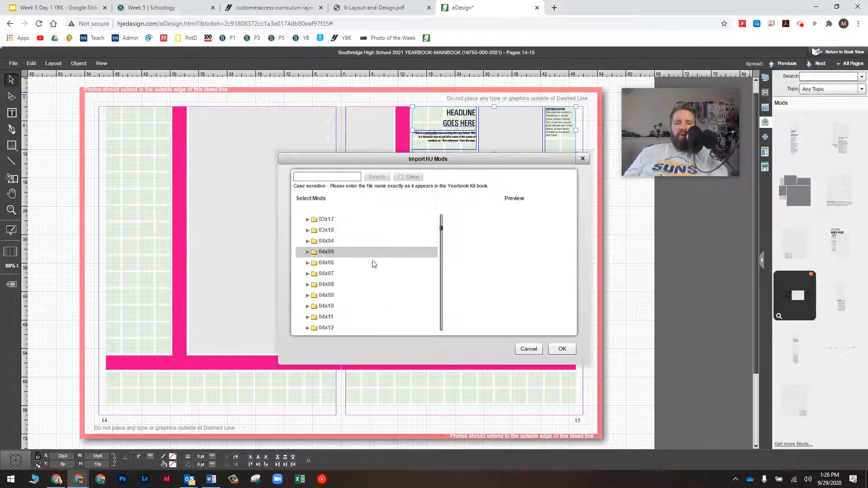
left_click(307, 320)
scroll(343, 292, "down", 4)
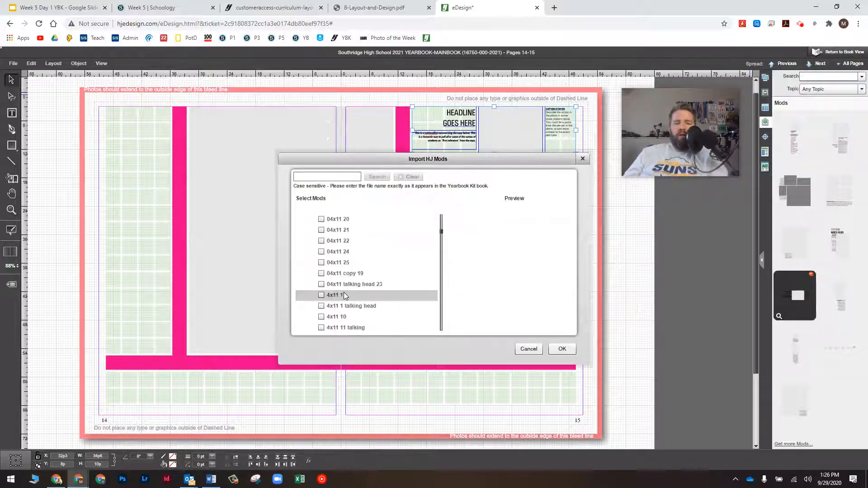
scroll(343, 292, "up", 1)
left_click(342, 262)
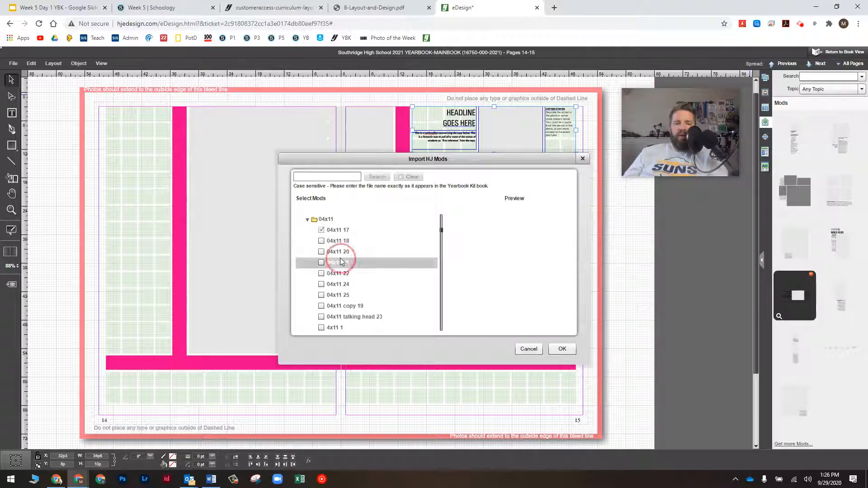
left_click(333, 274)
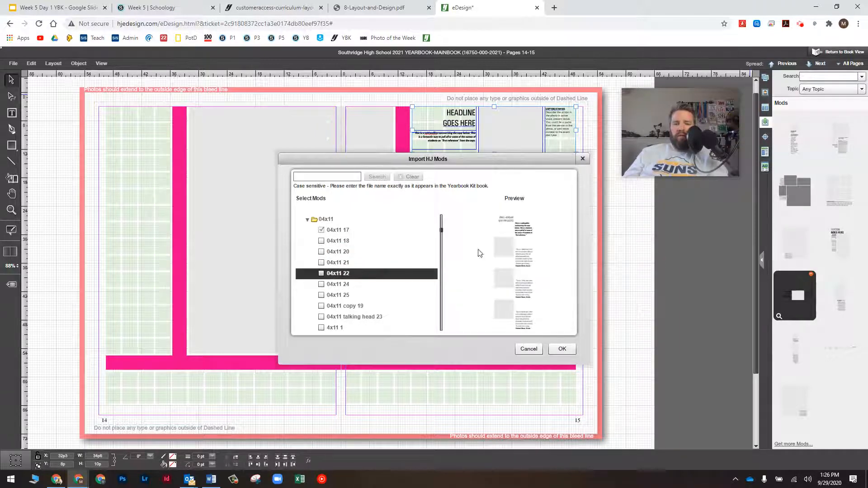
left_click(322, 273)
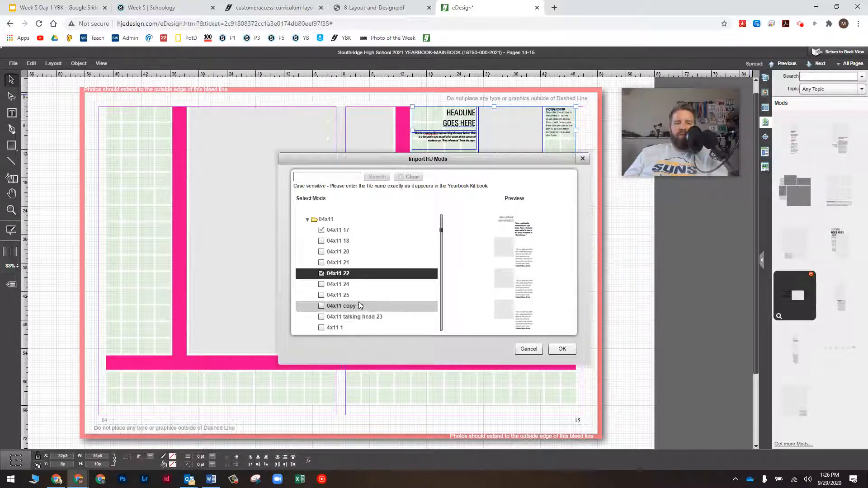
Tick 4x14 3 in the 04x14 folder and import the checked mods
scroll(357, 303, "down", 8)
scroll(359, 304, "up", 1)
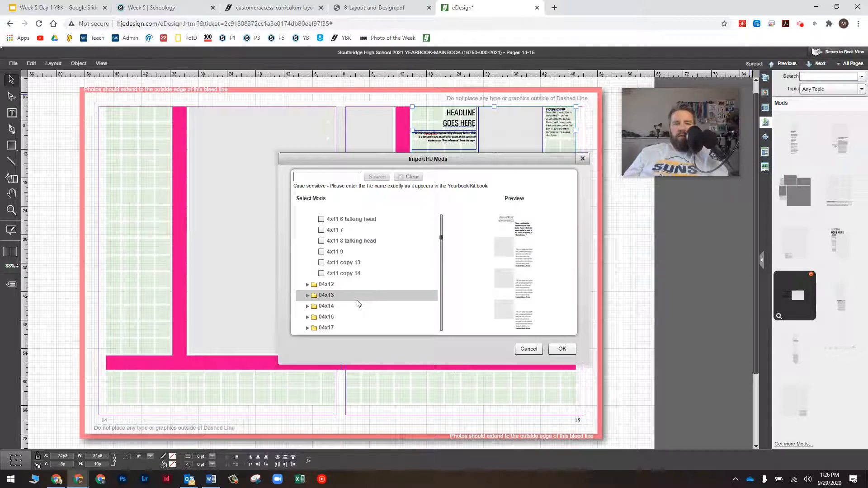
scroll(357, 303, "down", 1)
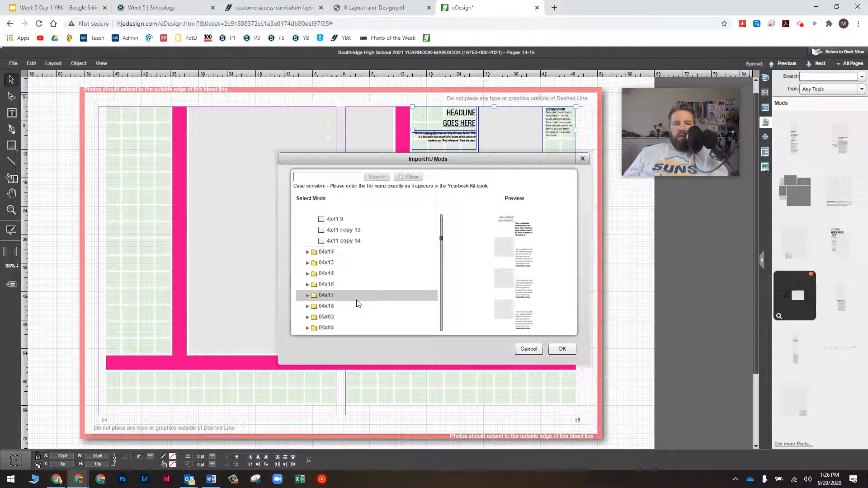
left_click(335, 275)
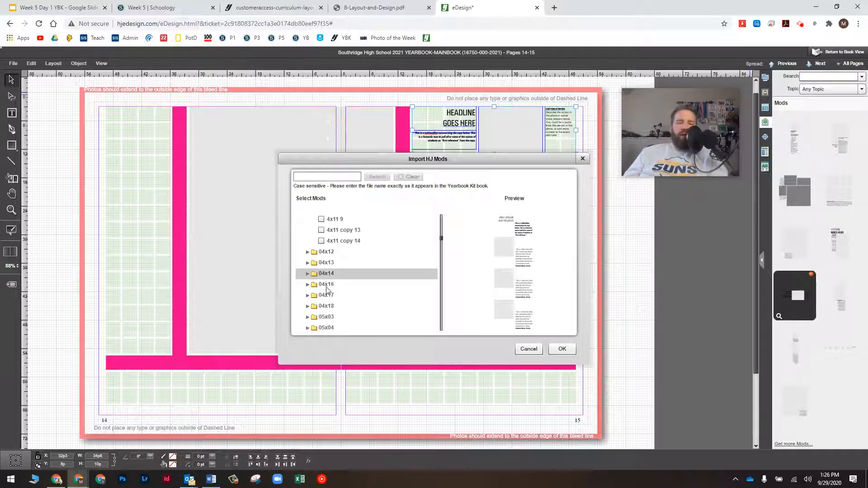
left_click(307, 274)
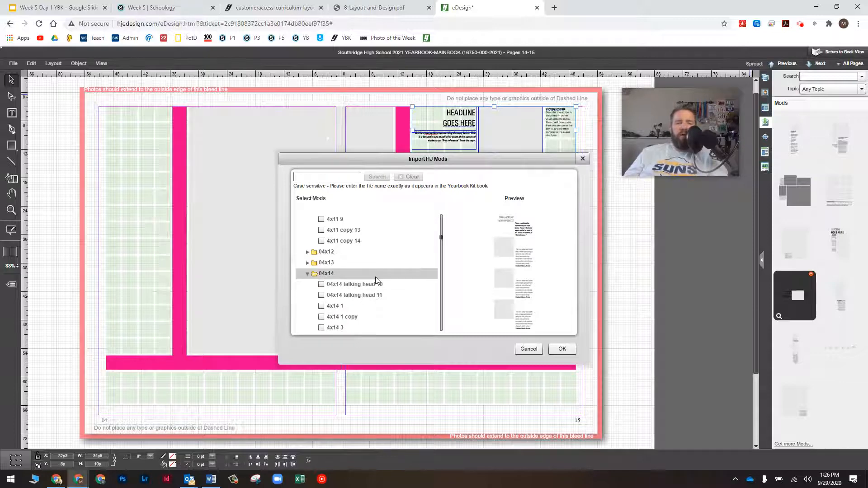
scroll(376, 277, "down", 1)
left_click(333, 295)
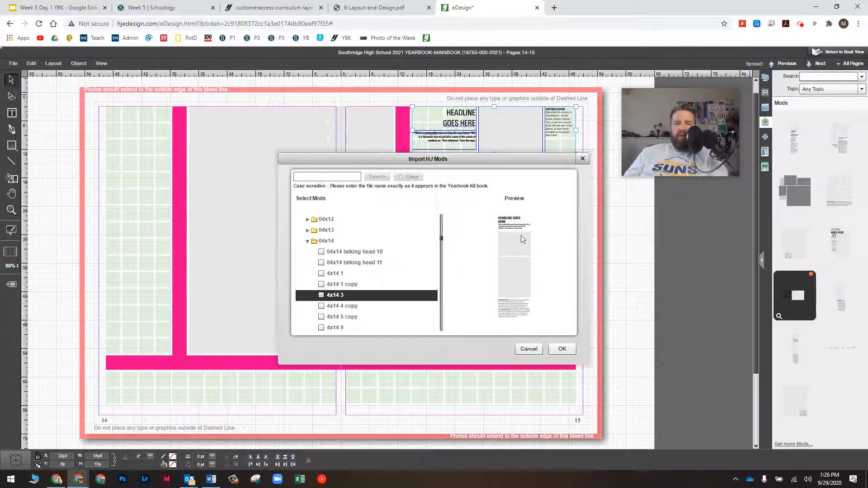
left_click(321, 296)
scroll(330, 302, "up", 1)
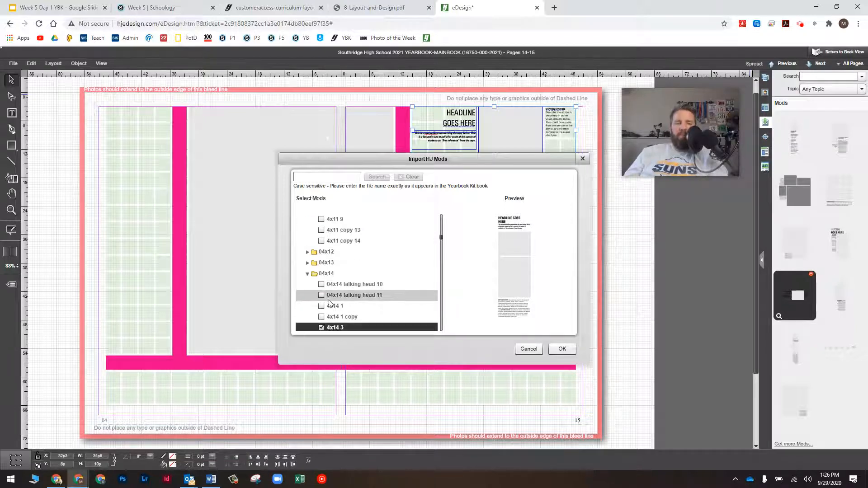
scroll(330, 303, "up", 1)
scroll(331, 307, "down", 2)
scroll(332, 315, "up", 3)
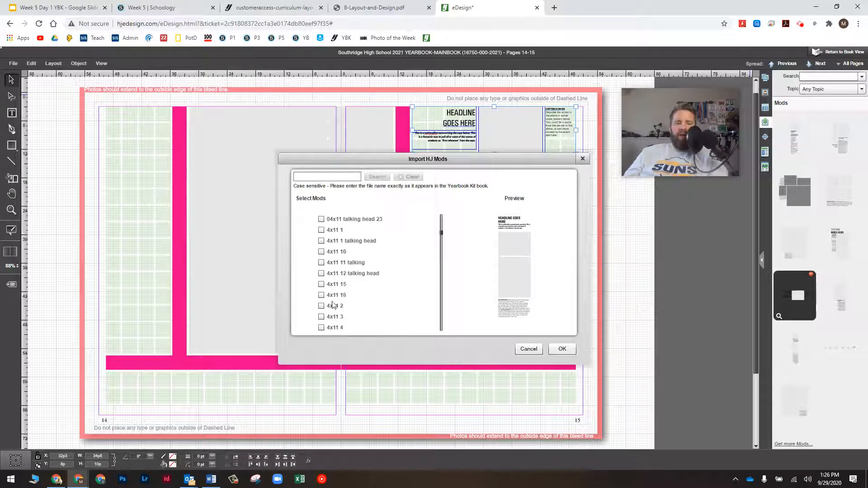
scroll(345, 290, "down", 3)
left_click(561, 349)
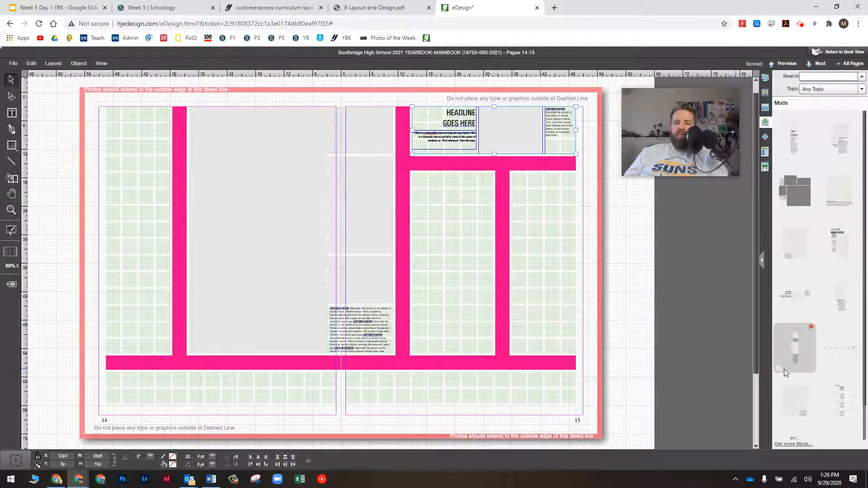
Place the 4x14 quote-column mod in page 15's narrow right column
scroll(849, 383, "down", 1)
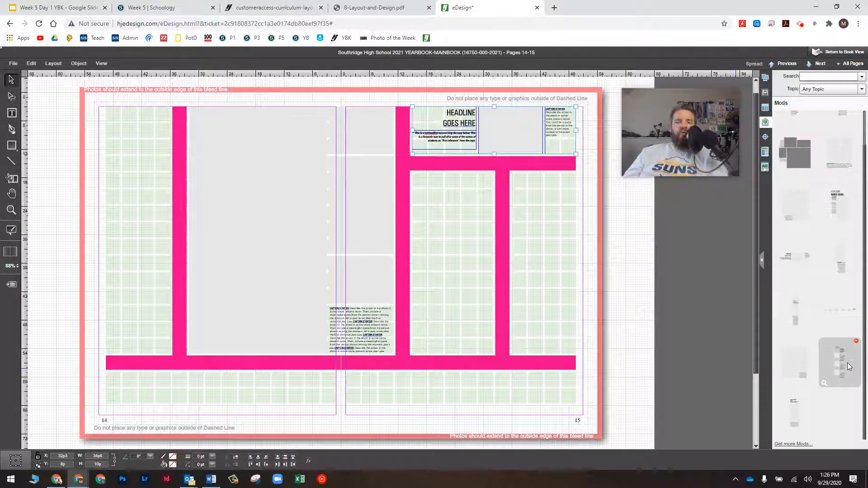
left_click_drag(845, 363, 557, 232)
left_click_drag(579, 276, 537, 220)
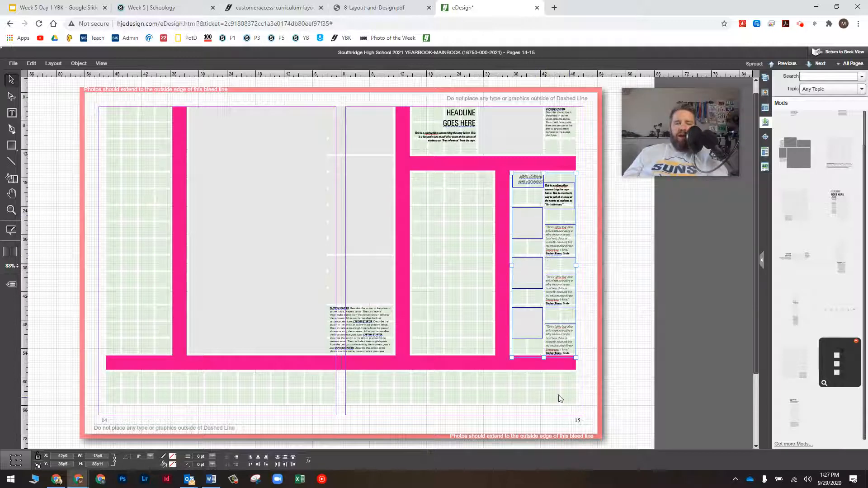
Move the bottom quote text box up into the empty slot above it
left_click(588, 363)
left_click(562, 340)
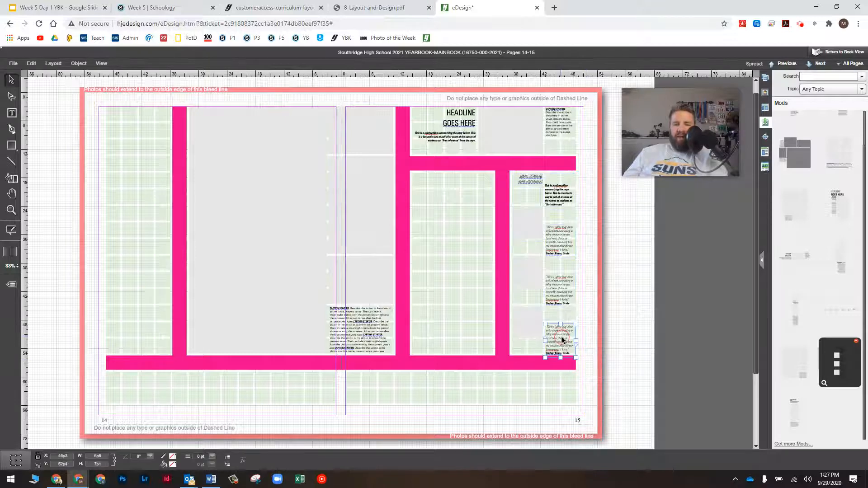
key("Up")
left_click_drag(563, 340, 551, 269)
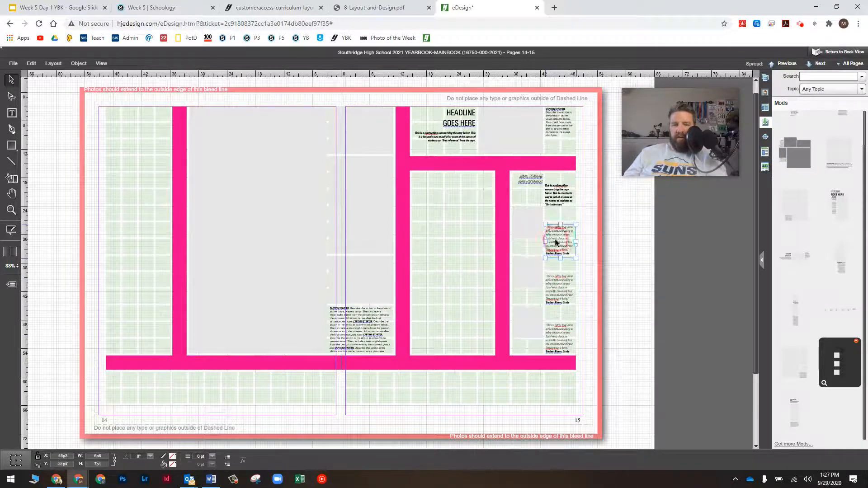
left_click(603, 271)
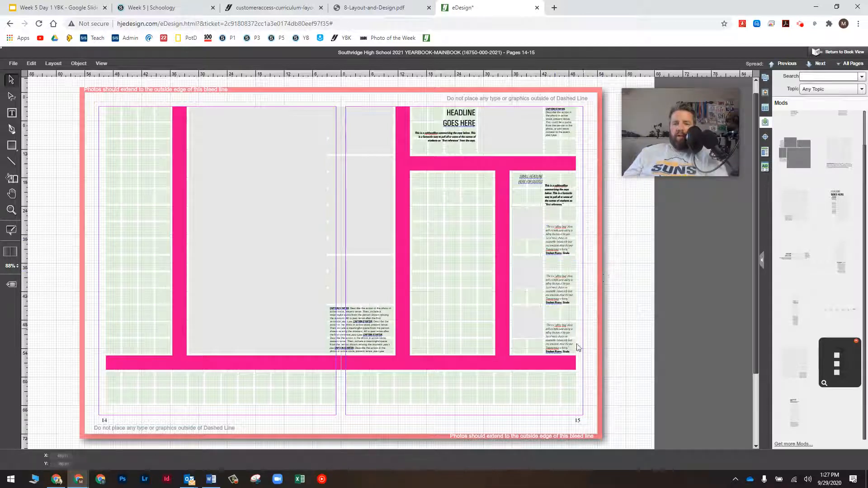
Drag the headline-and-photo mod from the Mods panel into page 14's narrow left column
mouse_move(792, 425)
left_click_drag(790, 425, 128, 168)
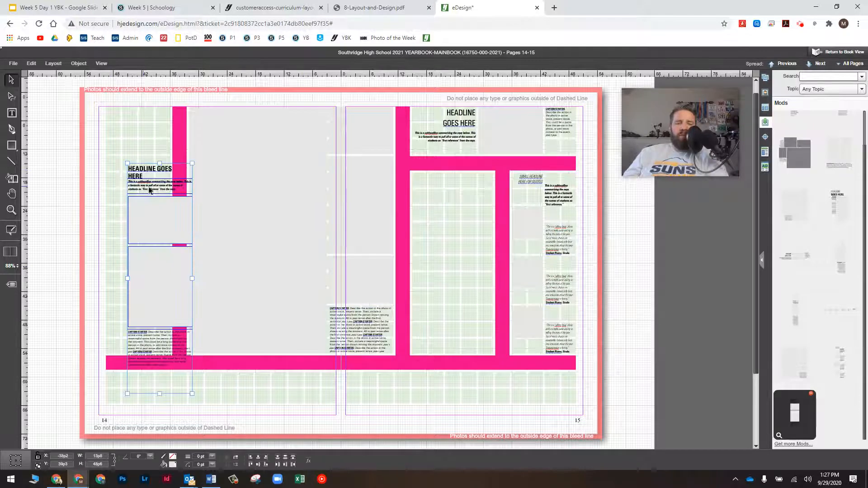
left_click_drag(155, 207, 144, 176)
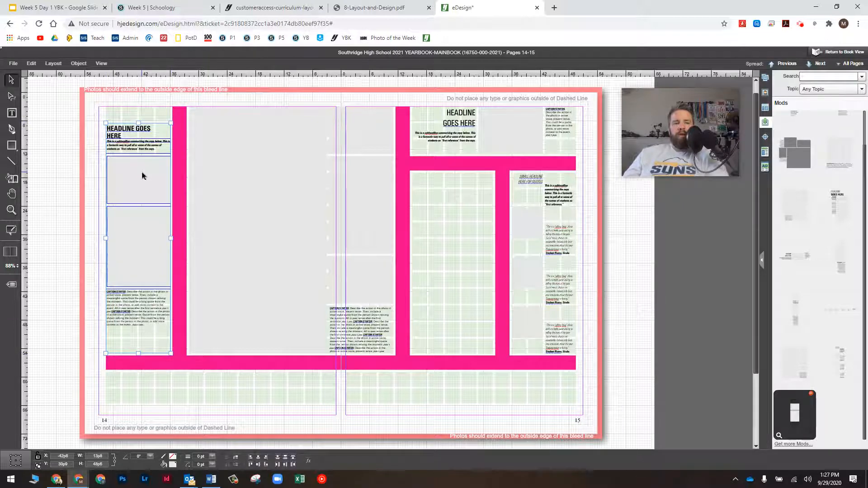
left_click_drag(138, 181, 138, 178)
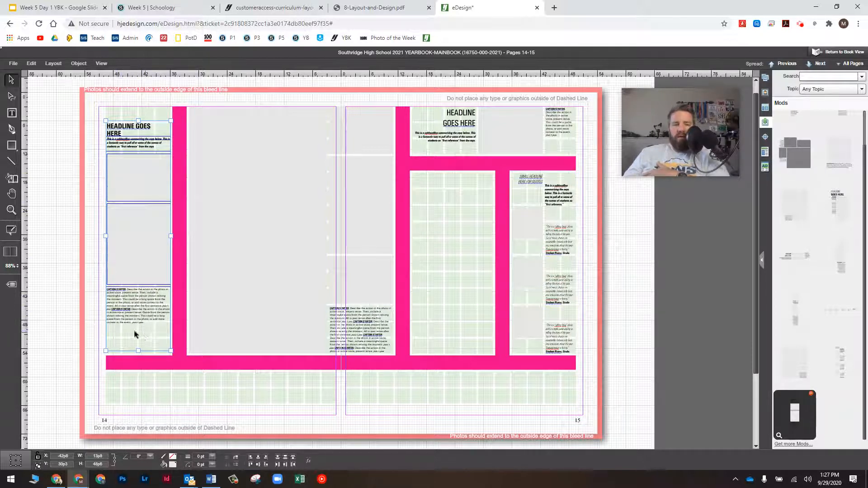
left_click_drag(151, 250, 150, 278)
Select the whole page-14 mod group and nudge it into final position with the arrow keys
left_click(149, 277)
left_click_drag(88, 152, 153, 344)
key("Down")
key("Down")
key("Down")
key("Down")
key("Down")
key("Down")
key("Down")
key("Down")
key("Down")
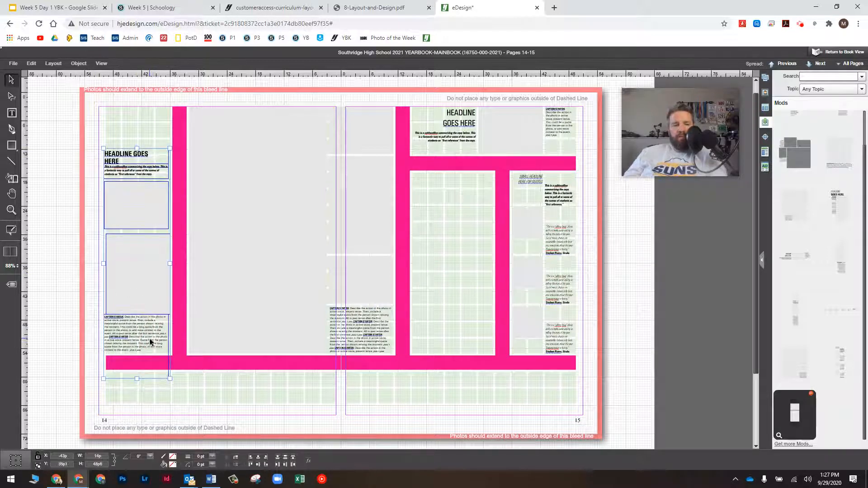
key("Down")
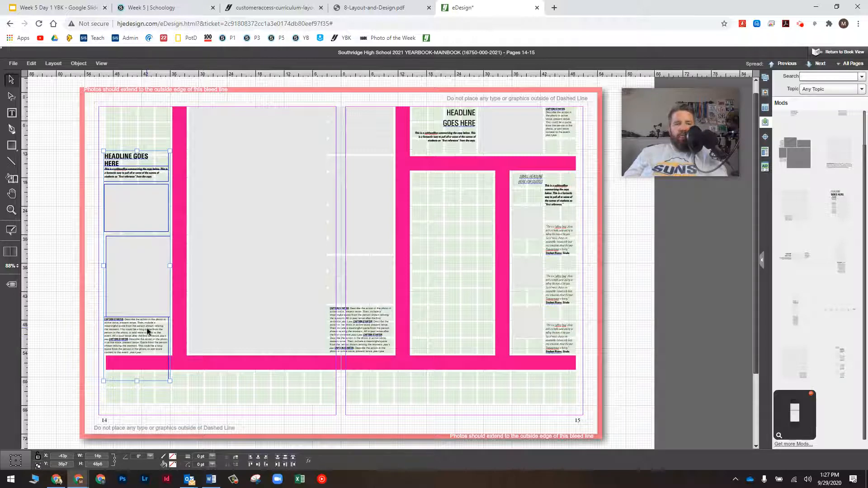
key("Up")
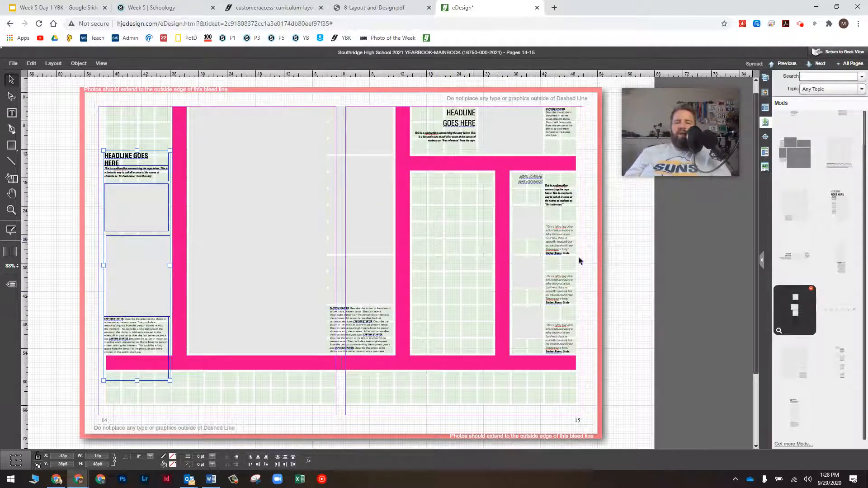
scroll(807, 192, "up", 1)
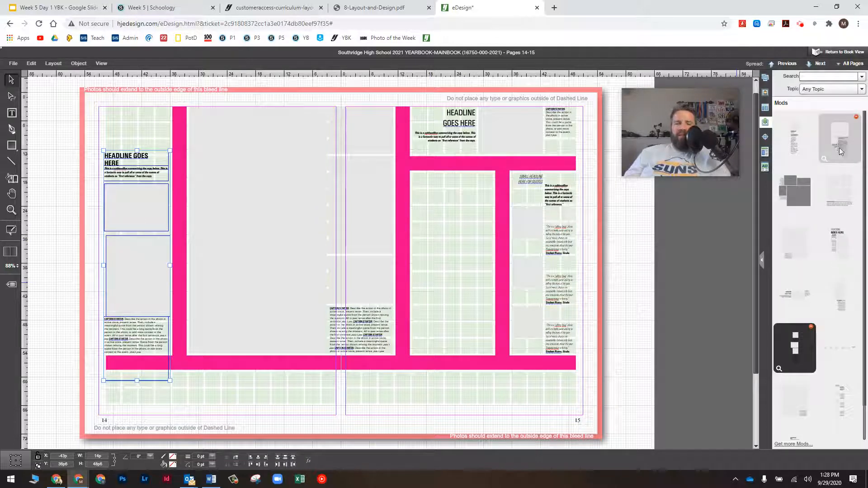
left_click(780, 159)
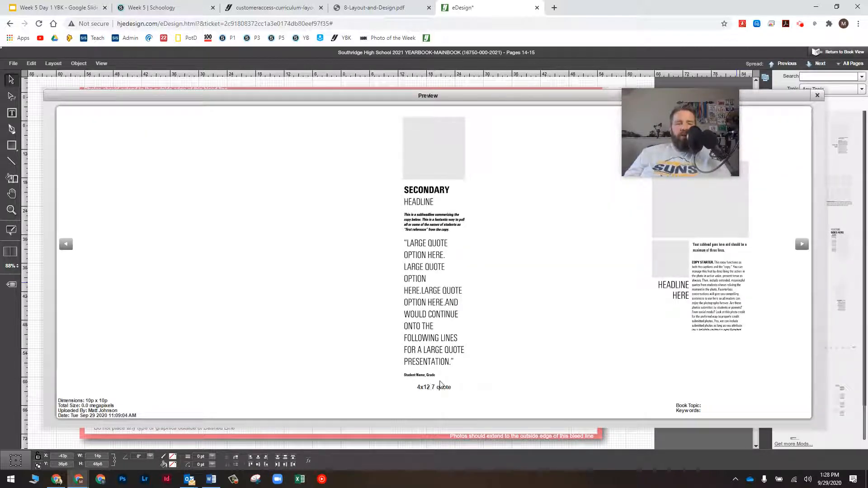
left_click(800, 245)
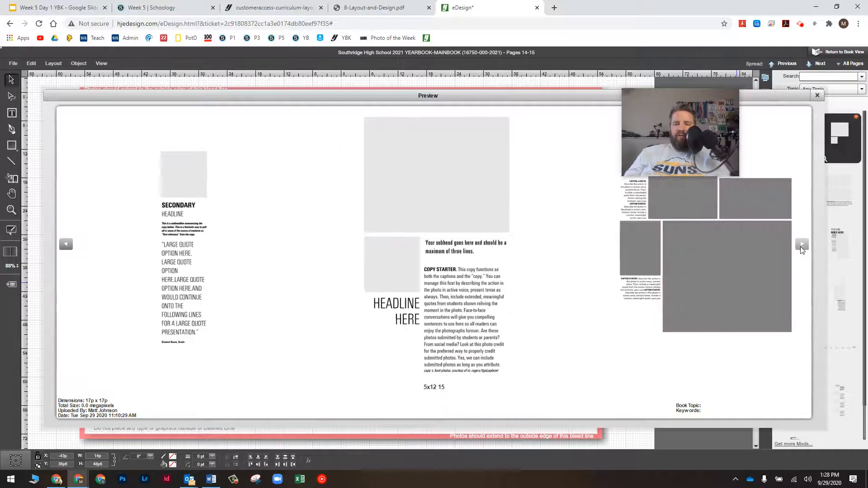
left_click(800, 244)
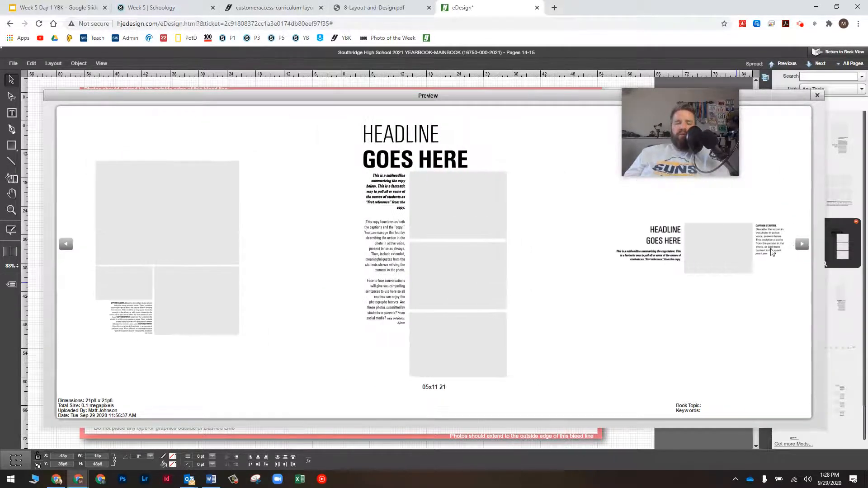
left_click(431, 262)
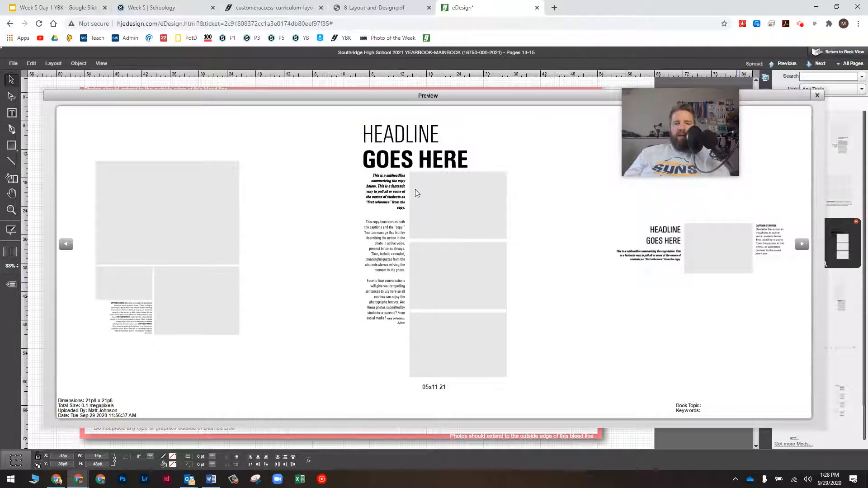
mouse_move(416, 164)
left_mouse_down()
mouse_move(408, 170)
mouse_move(417, 422)
mouse_move(405, 447)
mouse_move(421, 154)
mouse_move(425, 163)
left_mouse_up()
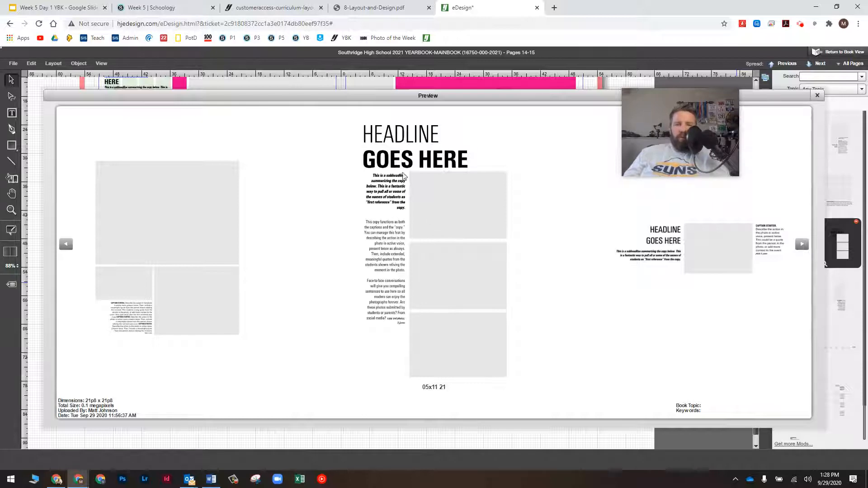
left_click(817, 96)
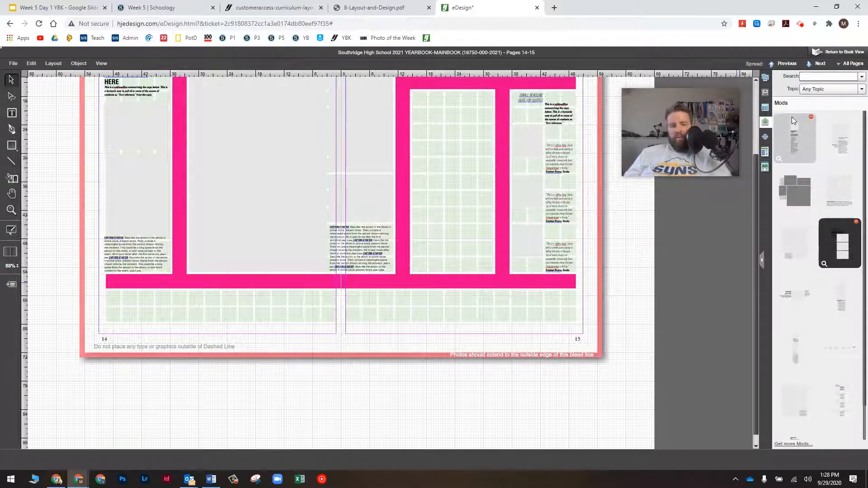
Place the large-headline mod in page 15's middle column and shrink its bottom photo frame
left_click_drag(843, 248, 457, 179)
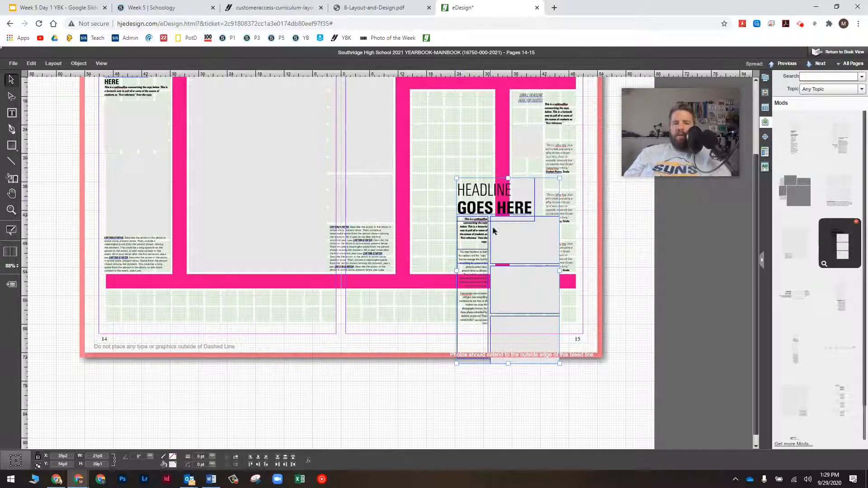
left_click_drag(493, 231, 457, 151)
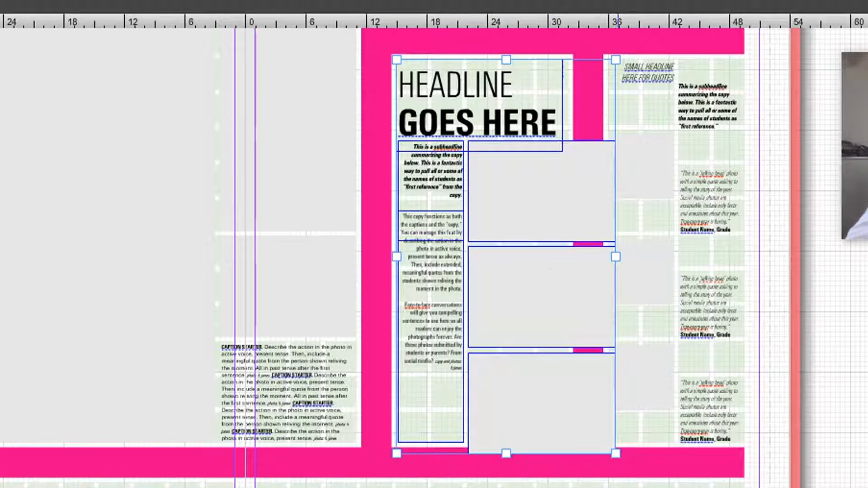
left_click(593, 447)
left_click(581, 430)
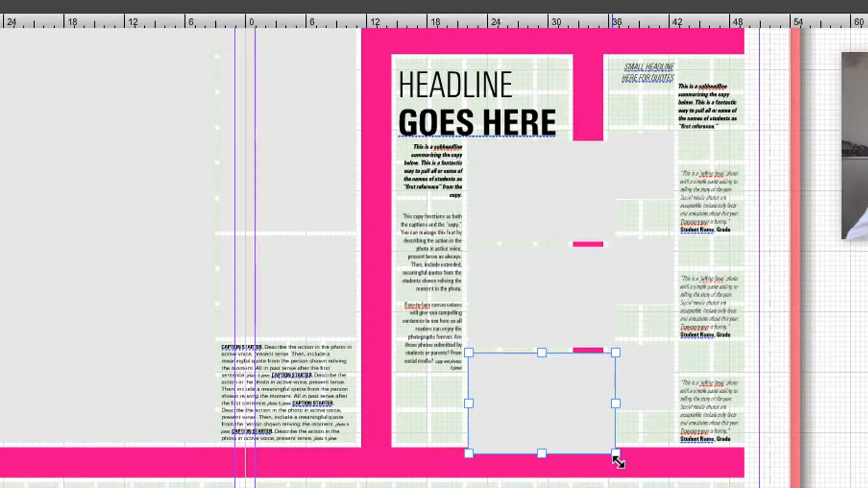
left_click(614, 455)
left_click_drag(612, 456, 568, 444)
Narrow the upper photo frames on page 15 to fit the column
left_click(581, 313)
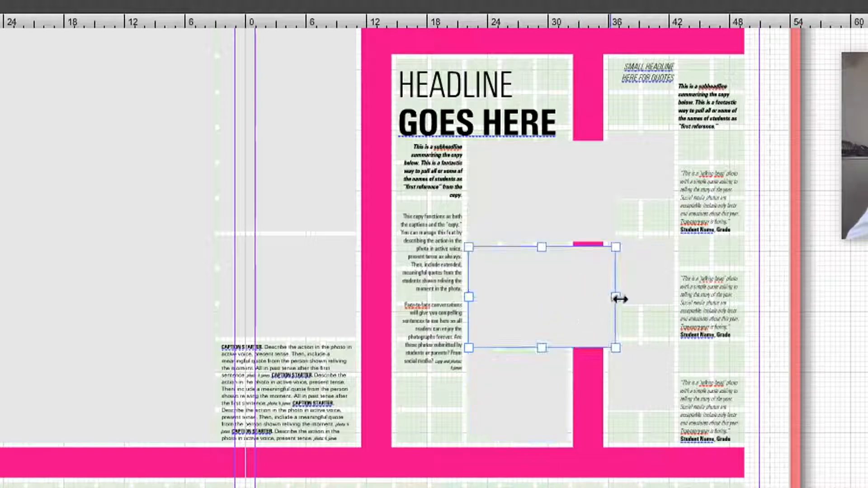
left_click(610, 299)
left_click_drag(609, 303, 578, 311)
left_click(527, 184)
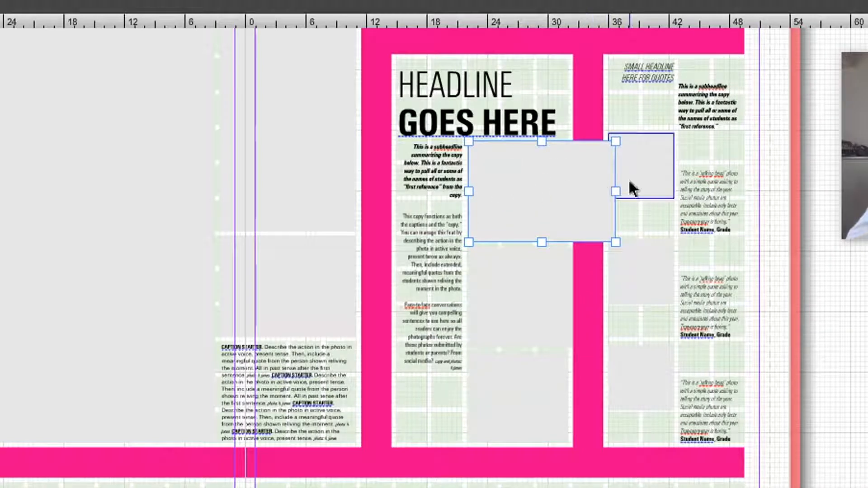
left_click_drag(612, 193, 610, 191)
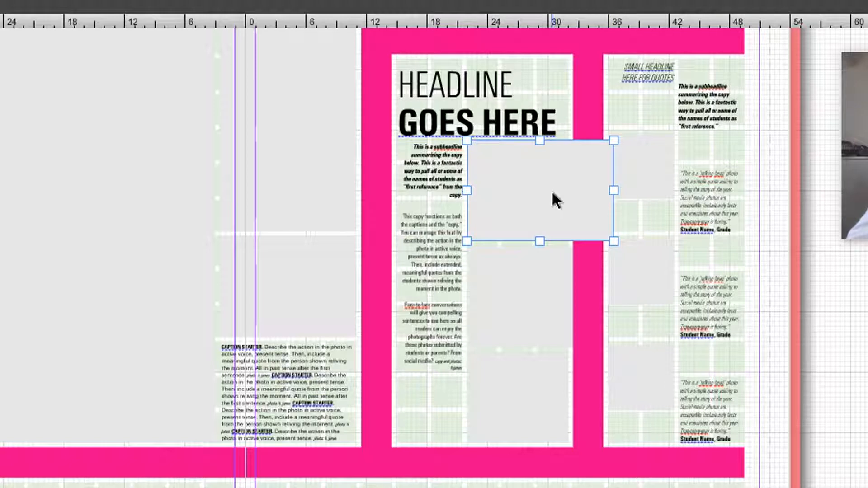
left_click_drag(554, 199, 556, 200)
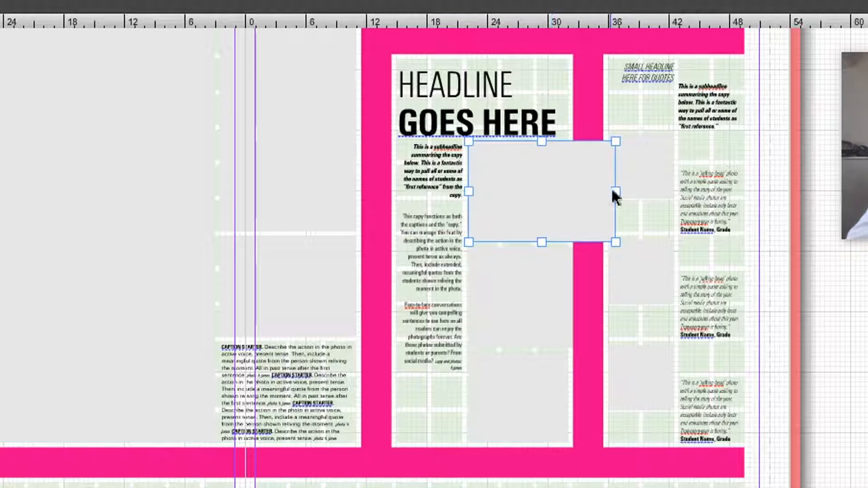
left_click_drag(621, 194, 571, 196)
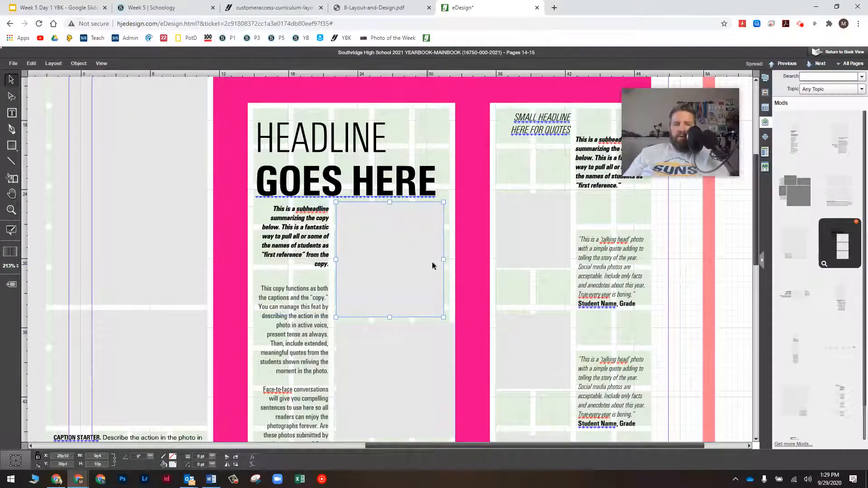
Resize the photo frames to 9p10 and 10p wide
left_click_drag(447, 261, 450, 259)
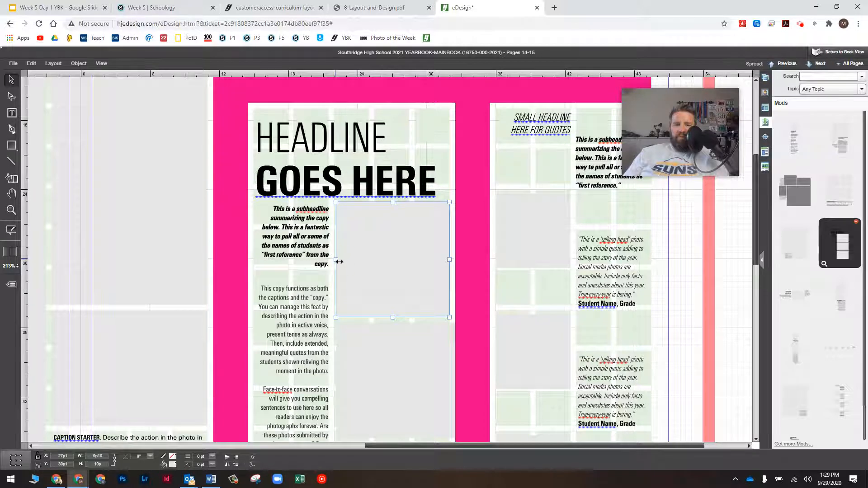
left_click_drag(339, 261, 334, 261)
scroll(405, 307, "down", 1)
scroll(401, 317, "down", 3)
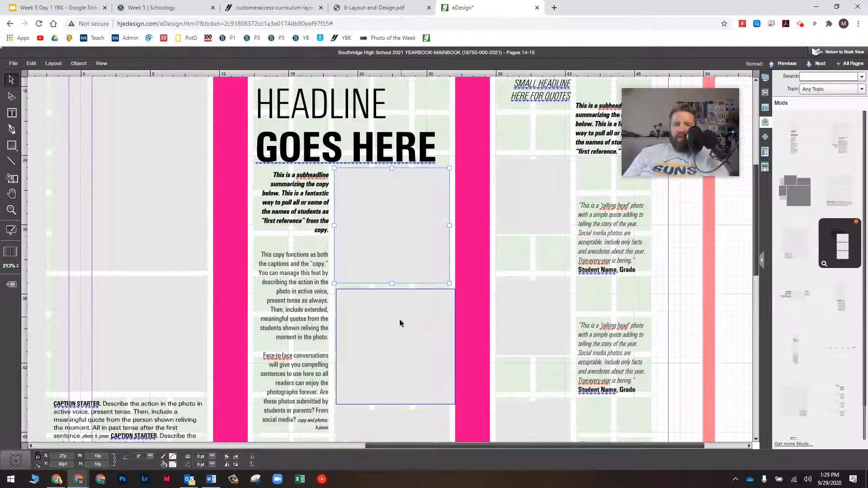
left_click(392, 311)
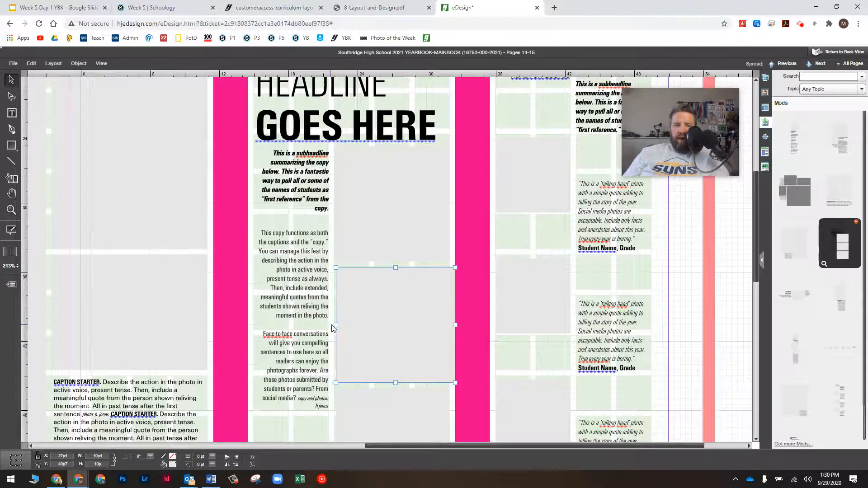
left_click_drag(339, 325, 335, 325)
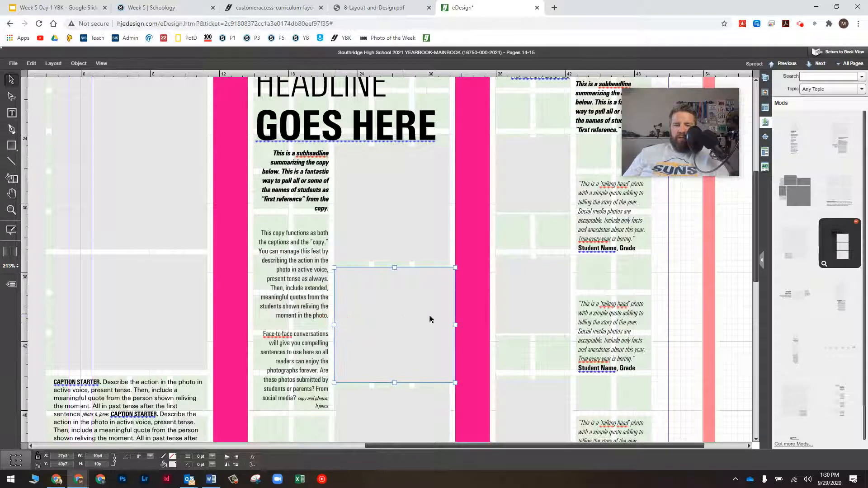
left_click_drag(454, 324, 449, 325)
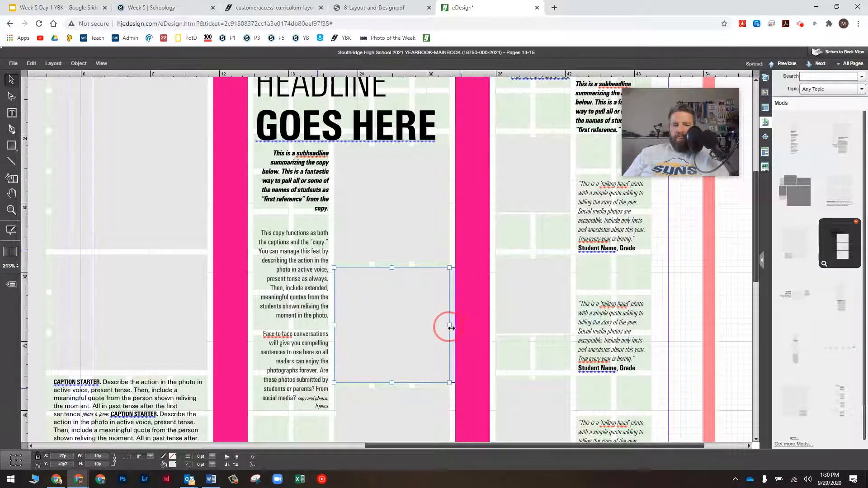
Widen the bottom photo frame to 10p and fit the whole 14–15 spread in view
scroll(436, 325, "down", 2)
left_click(426, 372)
scroll(425, 370, "down", 2)
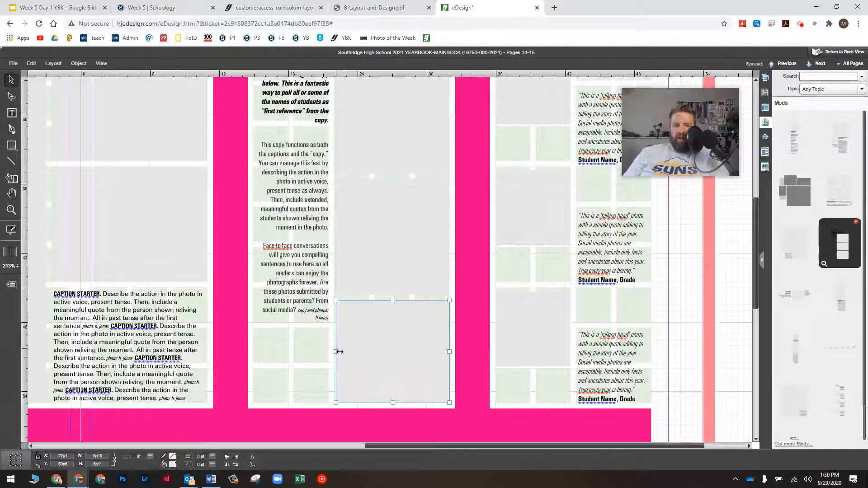
left_click_drag(339, 352, 337, 352)
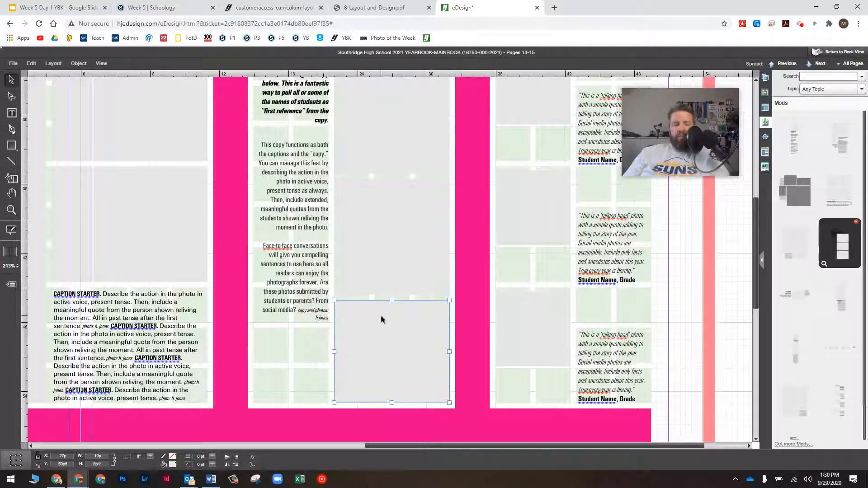
scroll(383, 314, "up", 3)
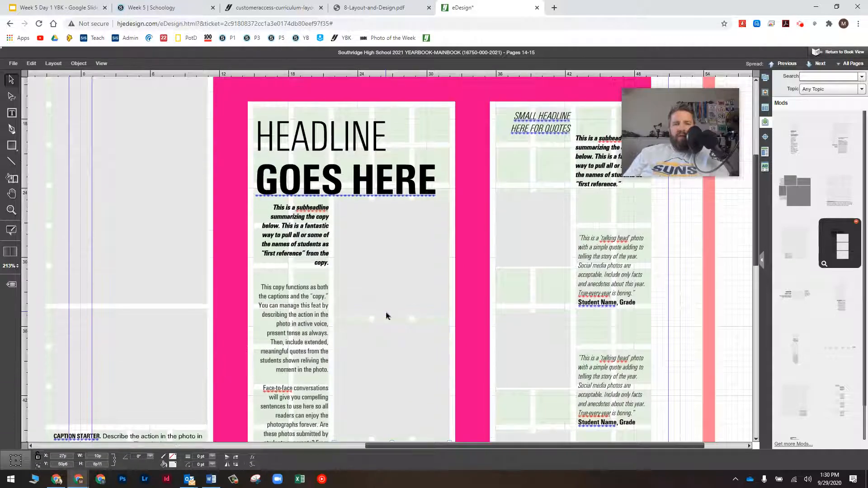
key("ctrl+0")
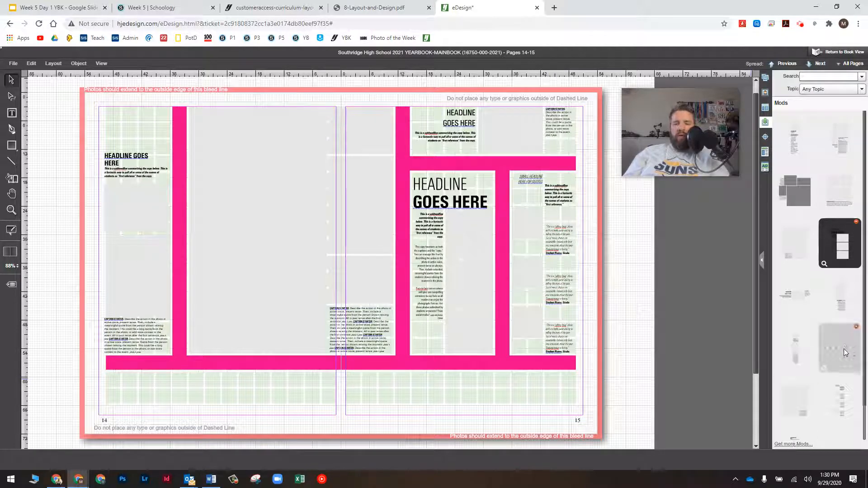
Place the talking-head quote mod along the spread's bottom strip at X 0p, Y 63p
left_click_drag(840, 348, 564, 398)
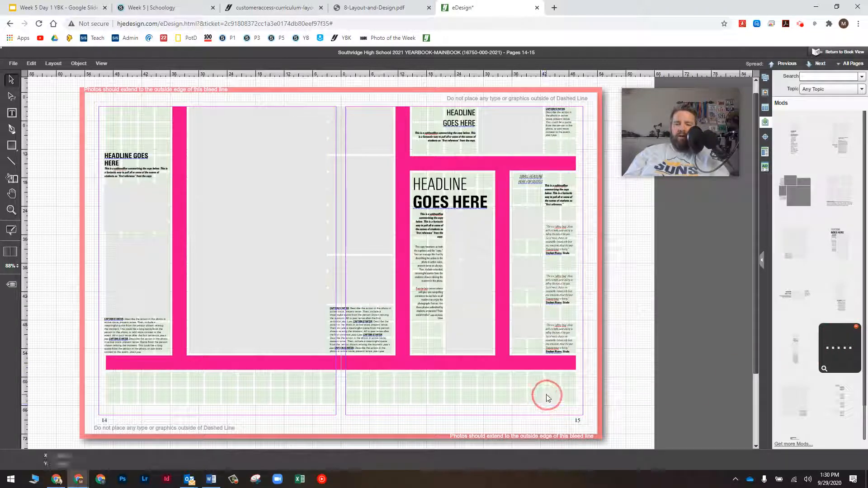
key("ctrl+v")
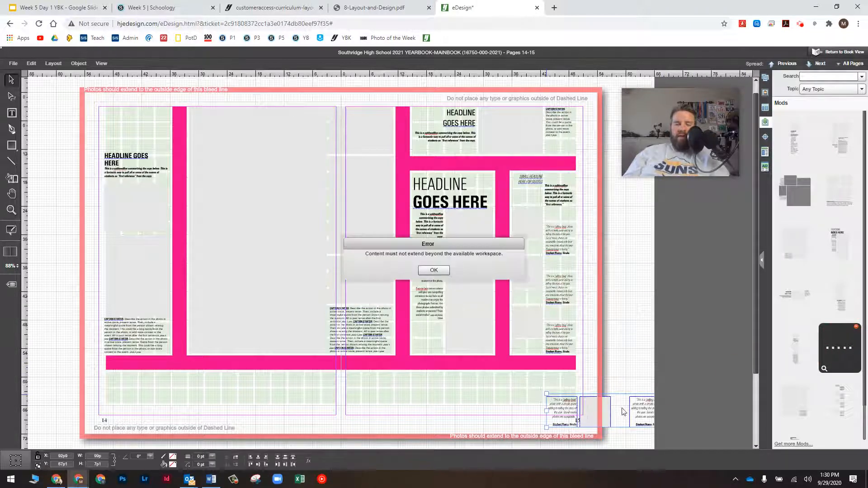
left_click(427, 270)
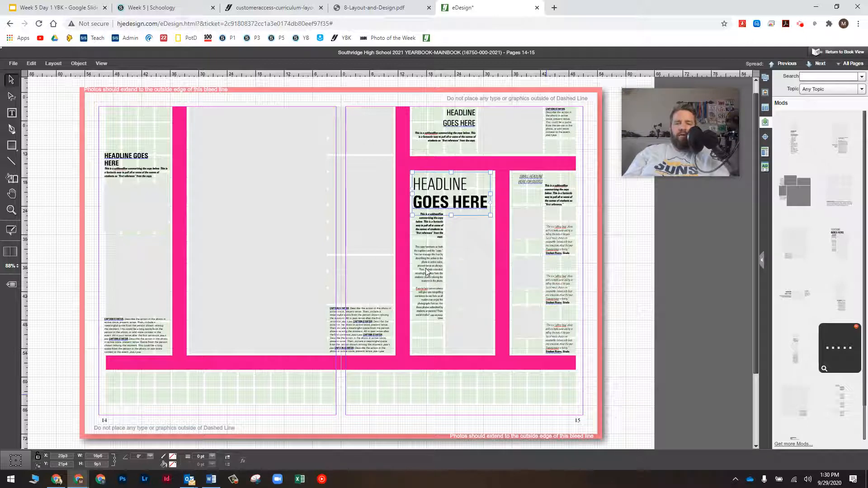
left_click(721, 353)
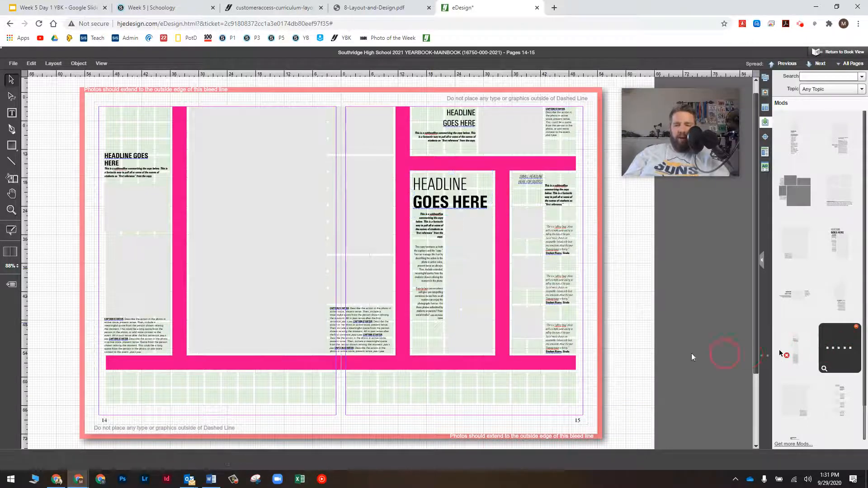
left_click_drag(234, 375, 124, 384)
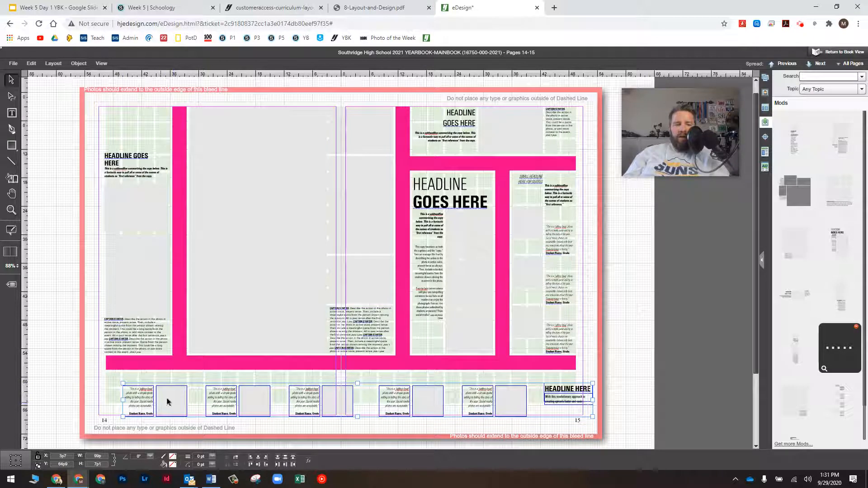
left_click_drag(159, 403, 150, 388)
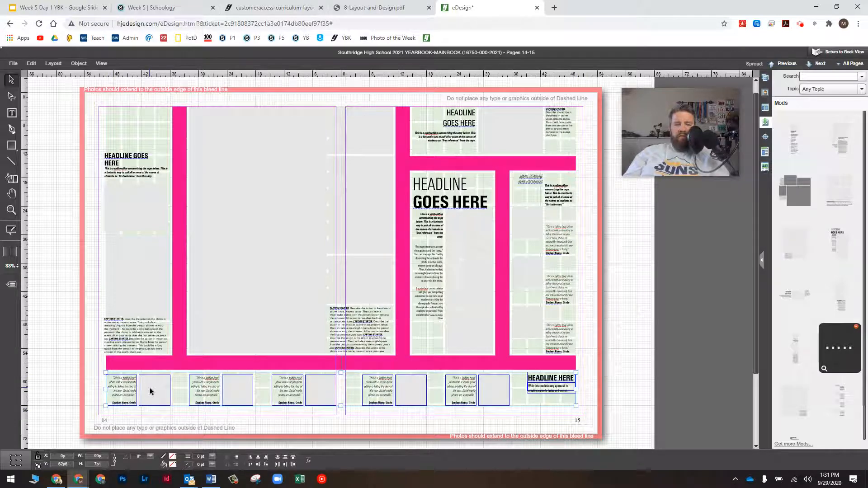
left_click(381, 424)
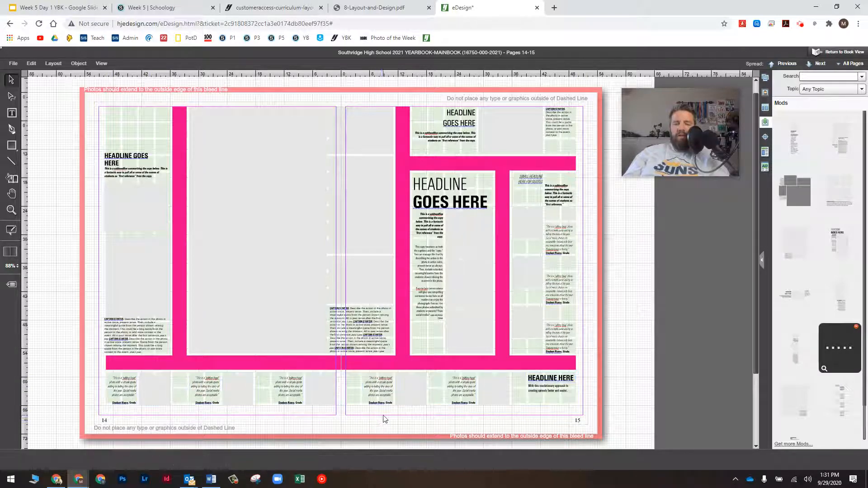
Select the pink bar mod group and delete it from pages 14–15
left_click(406, 324)
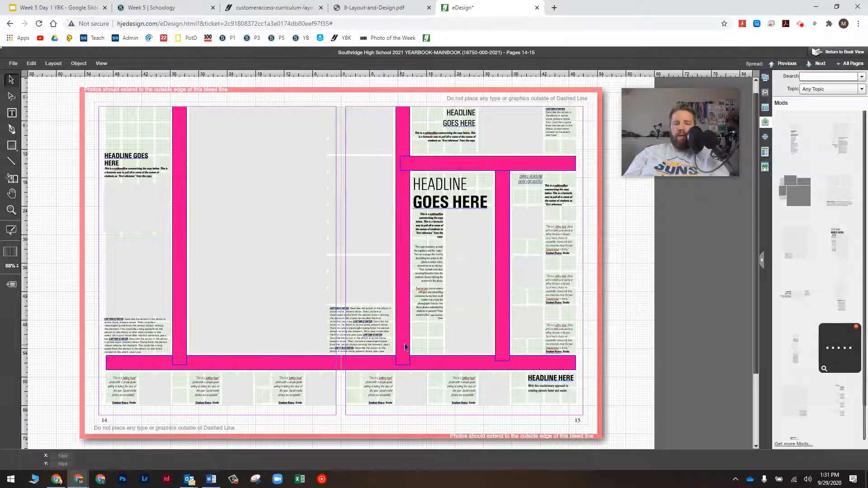
left_click(406, 308)
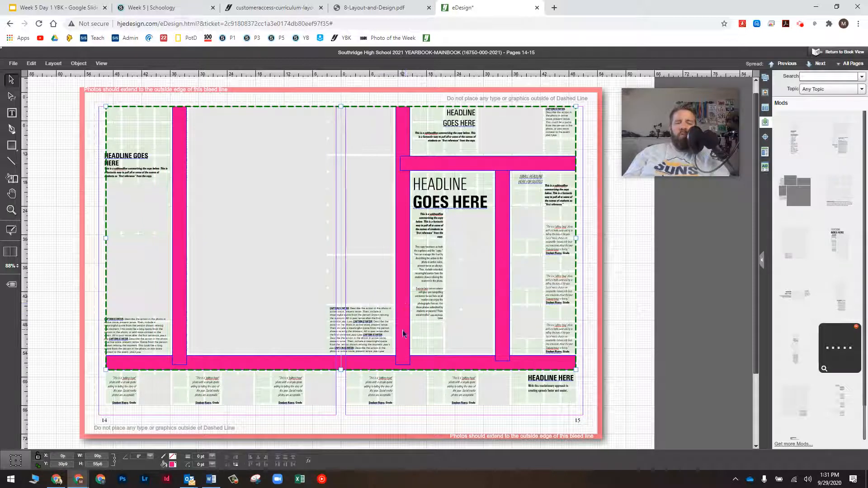
key("Delete")
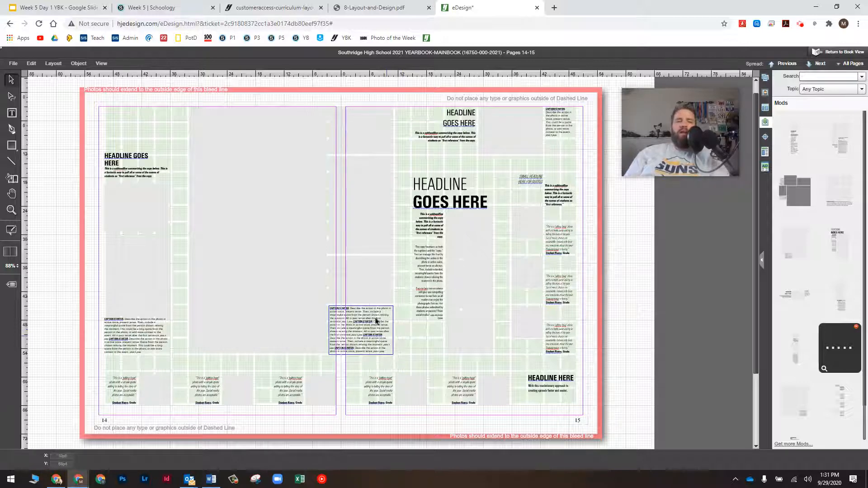
left_click(103, 64)
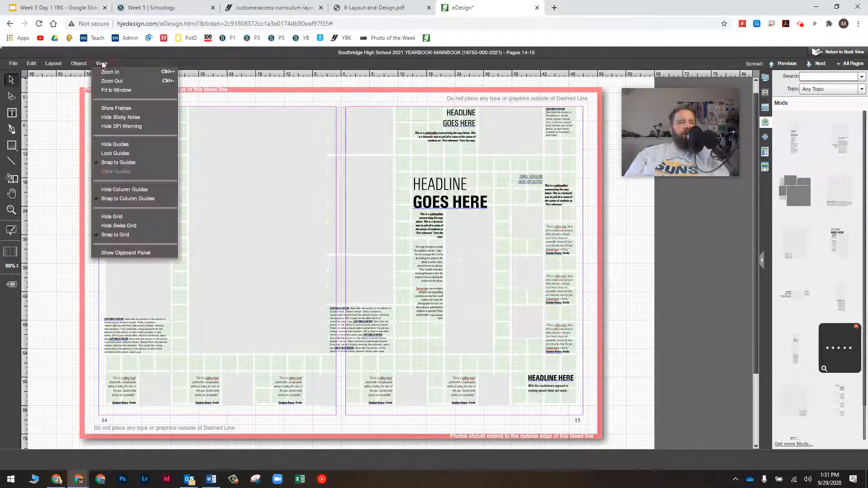
left_click(119, 221)
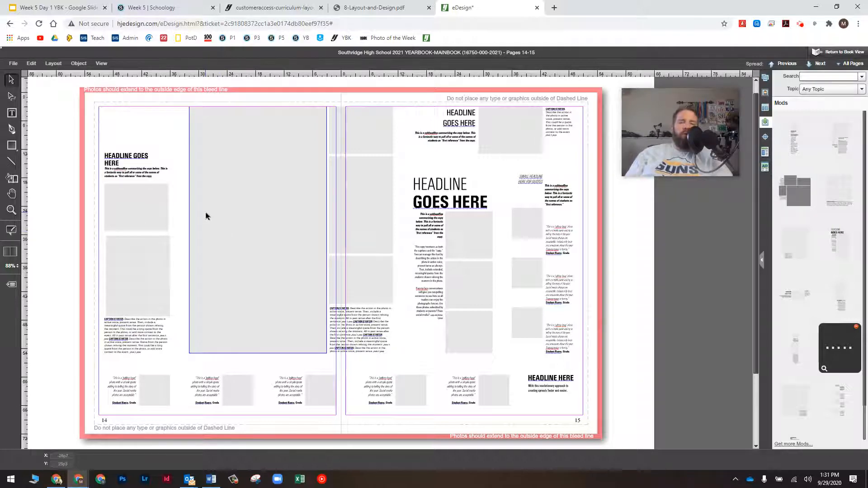
left_click(101, 64)
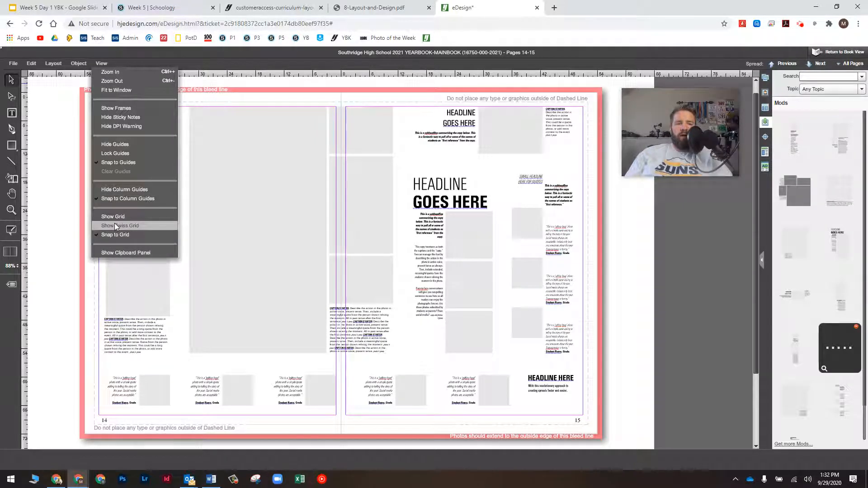
left_click(115, 225)
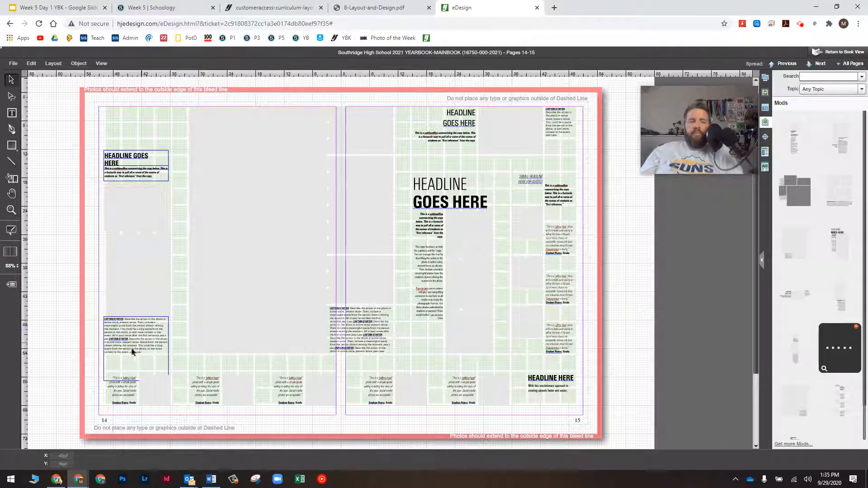
left_click(134, 334)
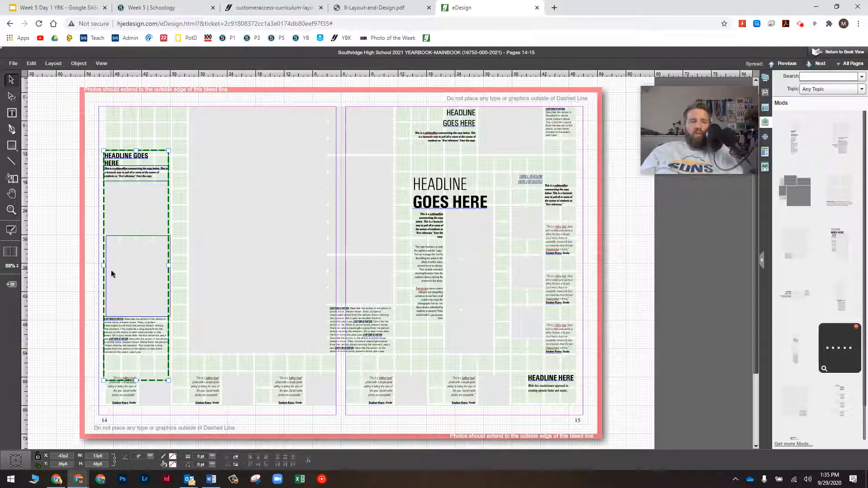
left_click(146, 329)
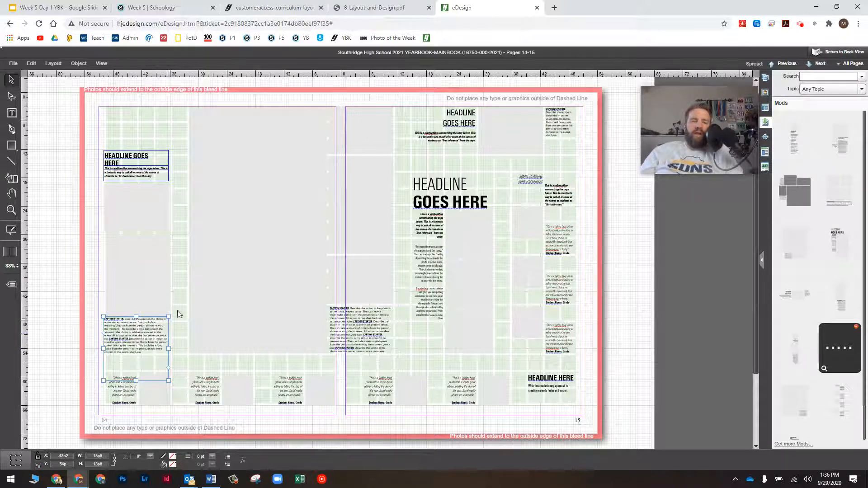
left_click(132, 121)
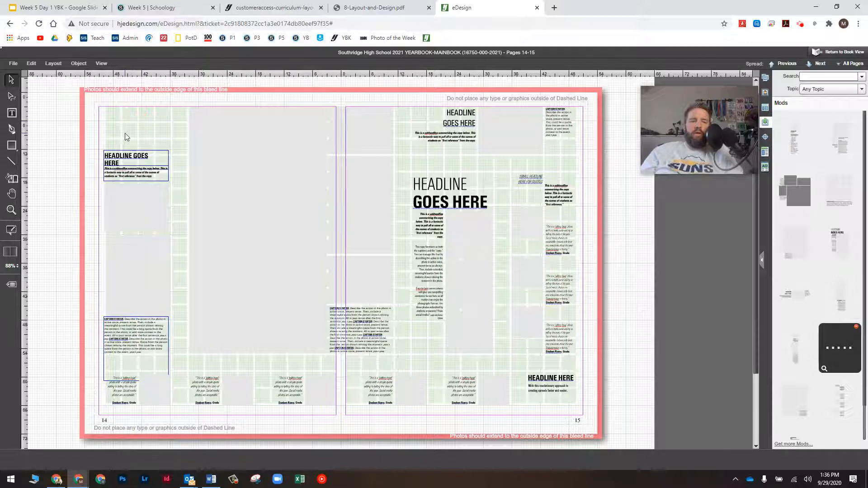
left_click(215, 176)
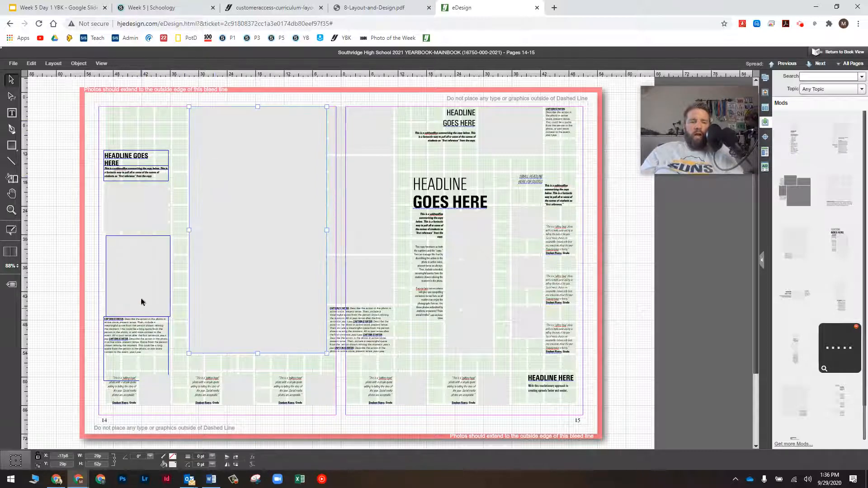
left_click(145, 313)
left_click(146, 326)
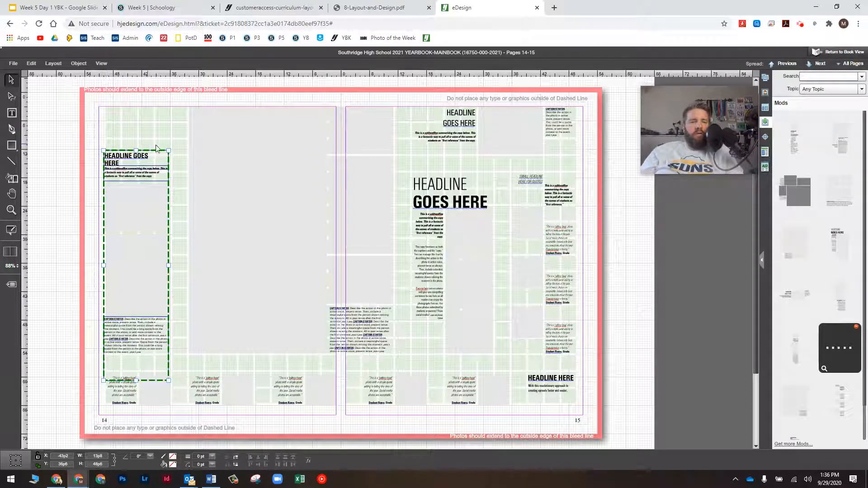
left_click(137, 335)
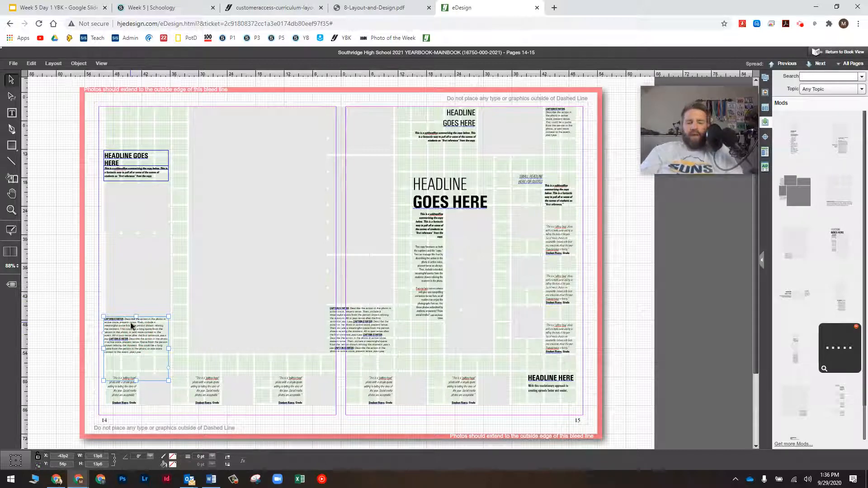
Zoom in on the caption, drop the period after CAPTION STARTER, and apply Caption Starter style
key("ctrl+=")
key("ctrl+=")
key("ctrl+=")
key("ctrl+=")
key("ctrl+=")
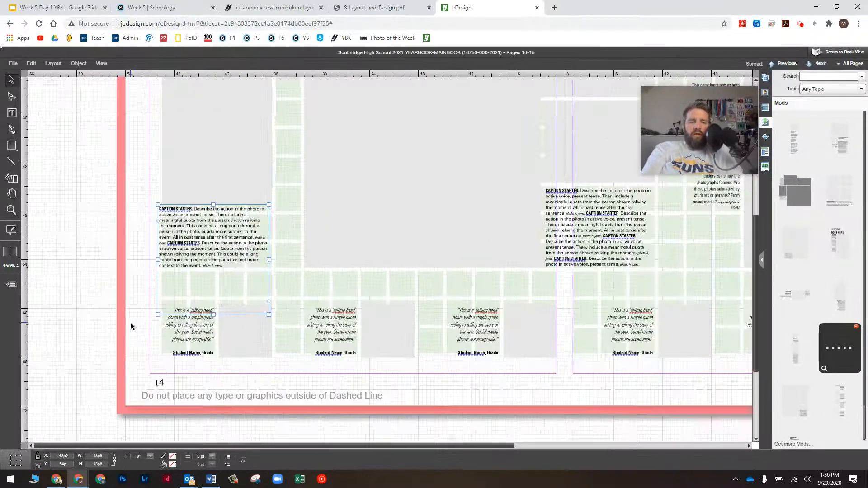
key("ctrl+=")
key("ctrl+=")
key("ctrl+=")
key("ctrl+=")
key("ctrl+=")
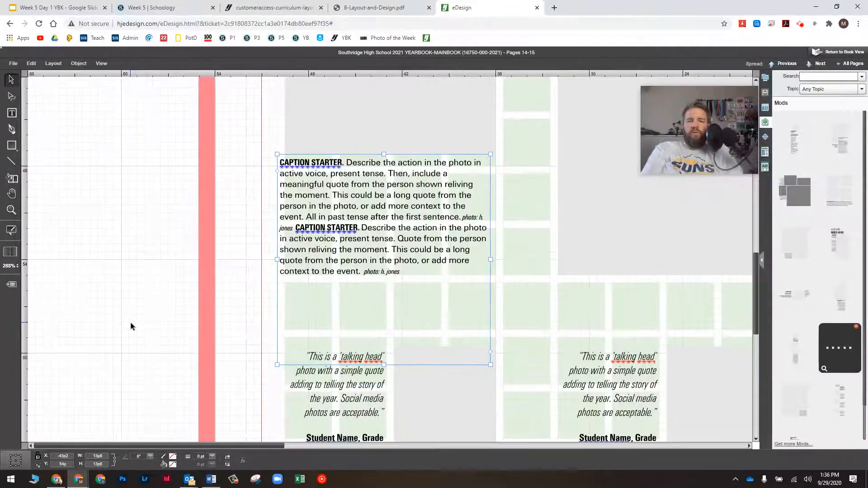
key("ctrl+=")
key("ctrl+=")
key("ctrl+=")
key("ctrl+=")
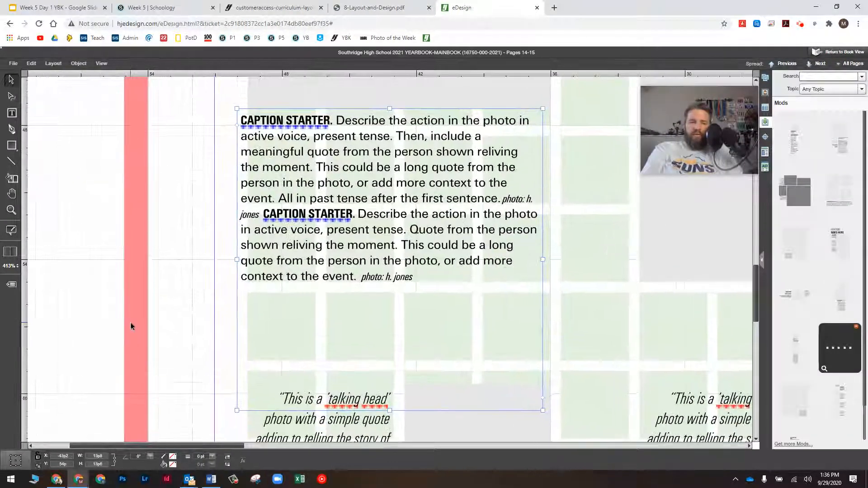
key("ctrl+=")
key("ctrl+=")
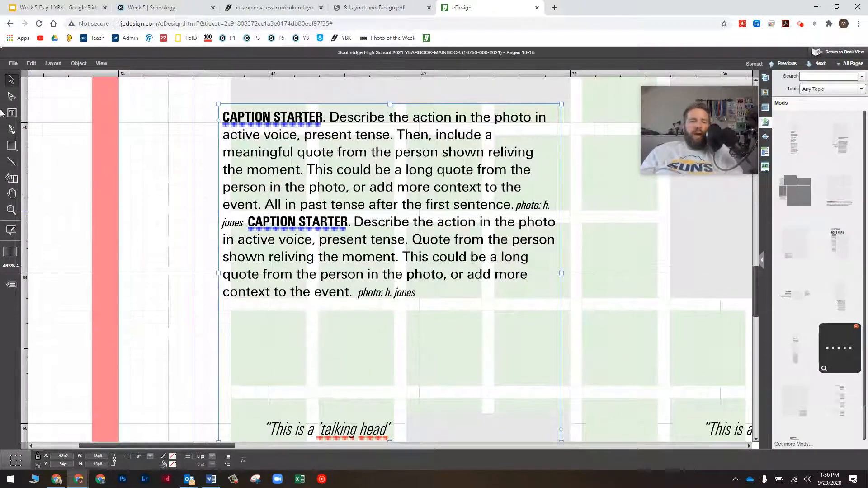
double_click(326, 121)
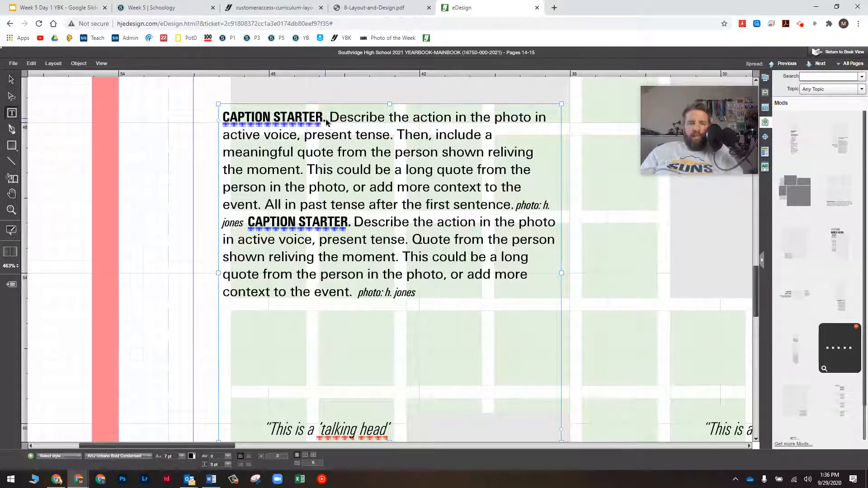
key("BackSpace")
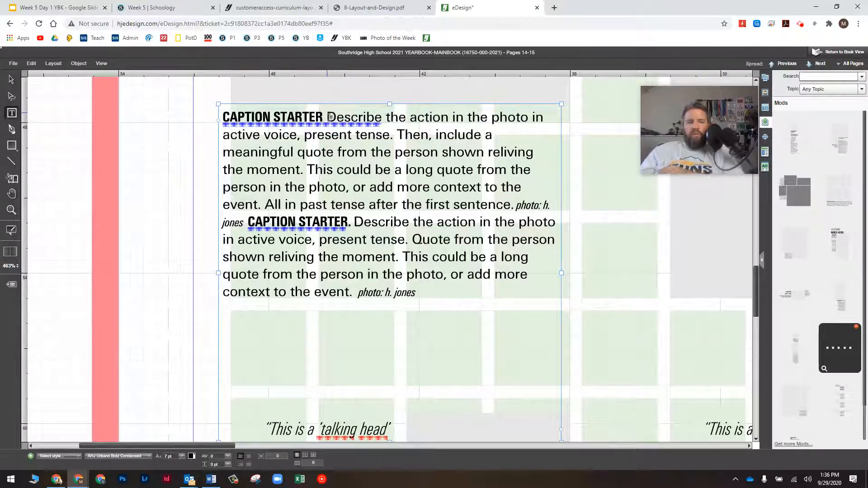
left_click_drag(324, 115, 219, 116)
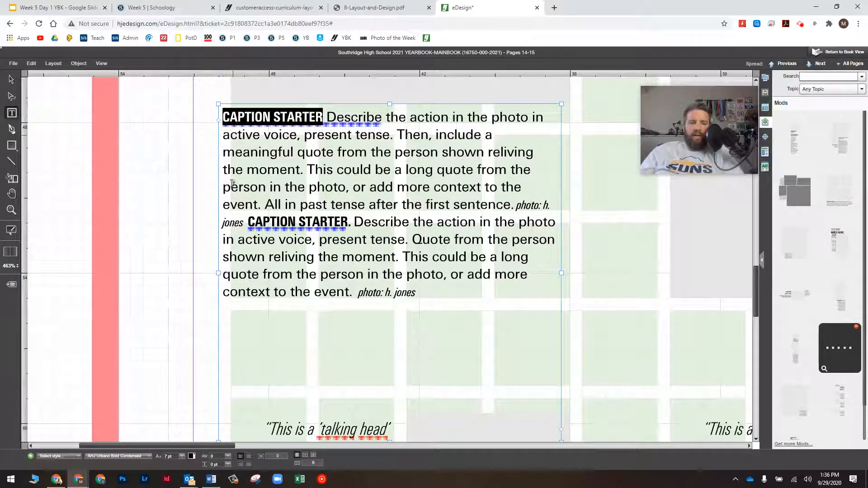
left_click(63, 456)
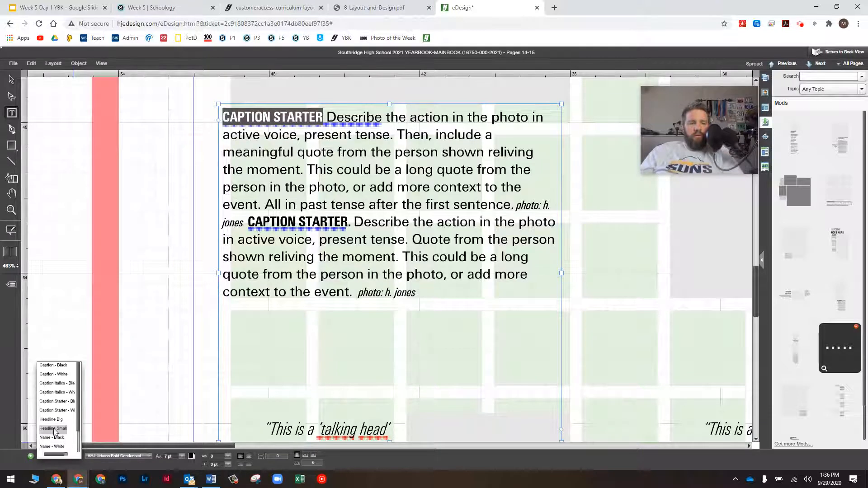
left_click(56, 402)
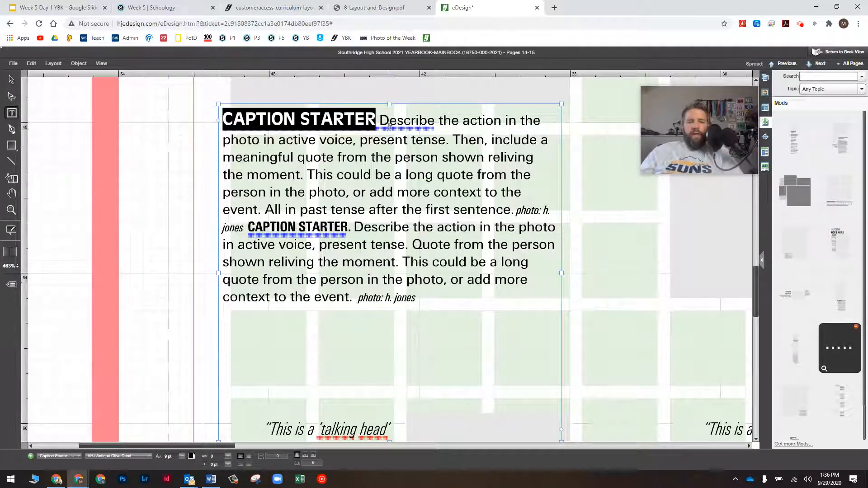
Apply Caption - Black to the first caption body, delete its photo credit, and break before the second caption
left_click_drag(381, 119, 513, 209)
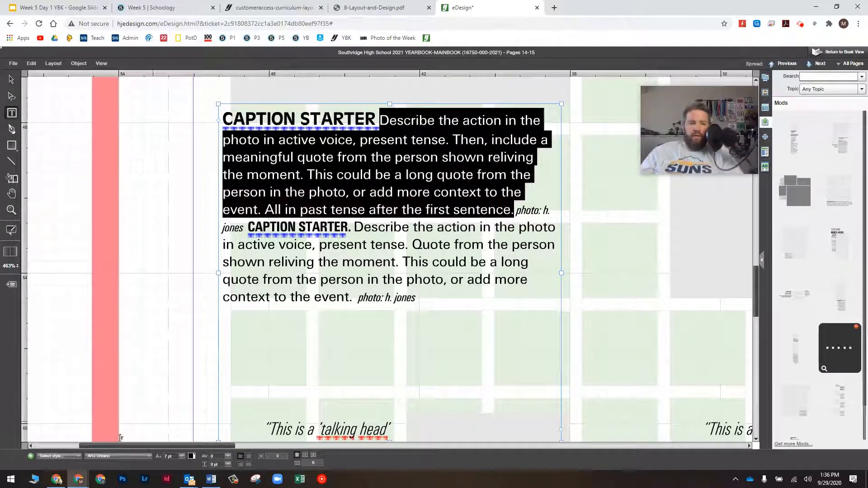
left_click(59, 455)
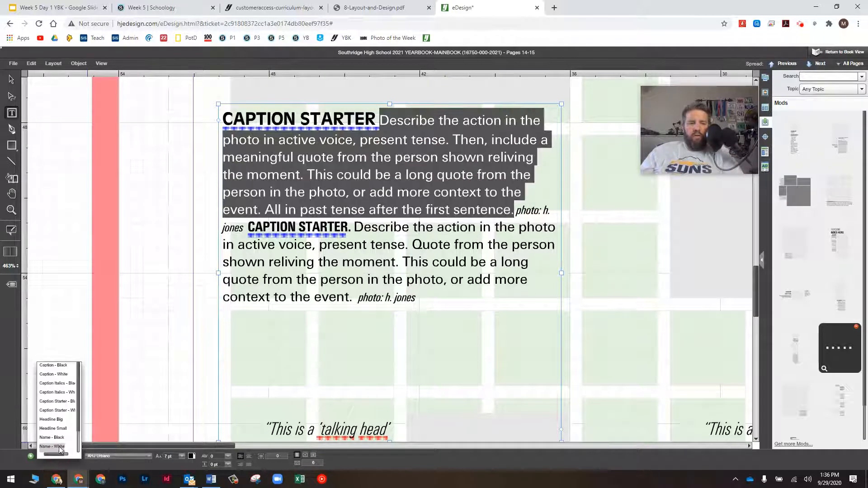
left_click(53, 365)
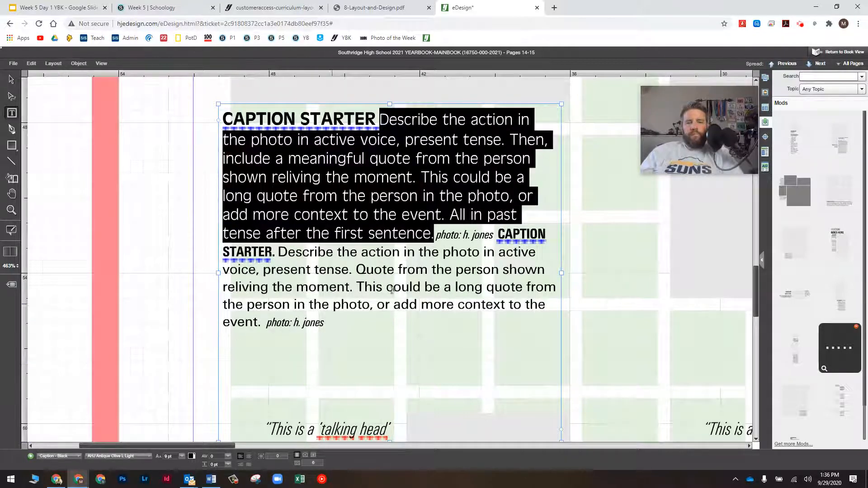
left_click_drag(436, 236, 499, 235)
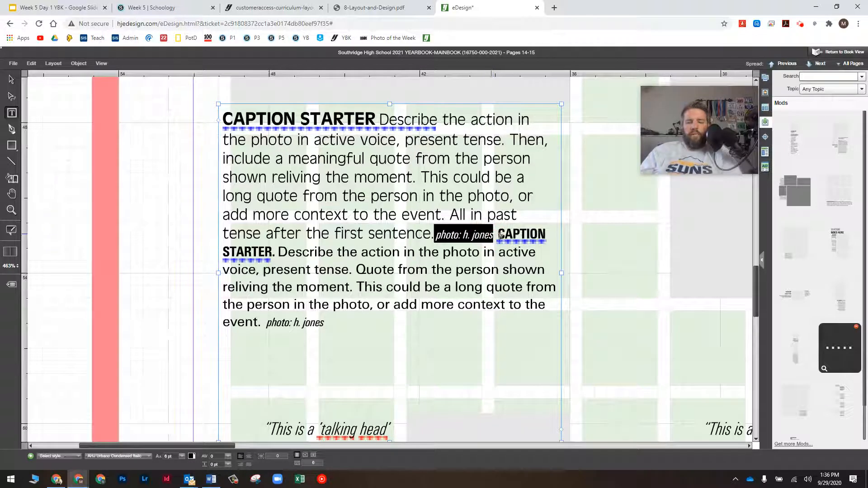
key("BackSpace")
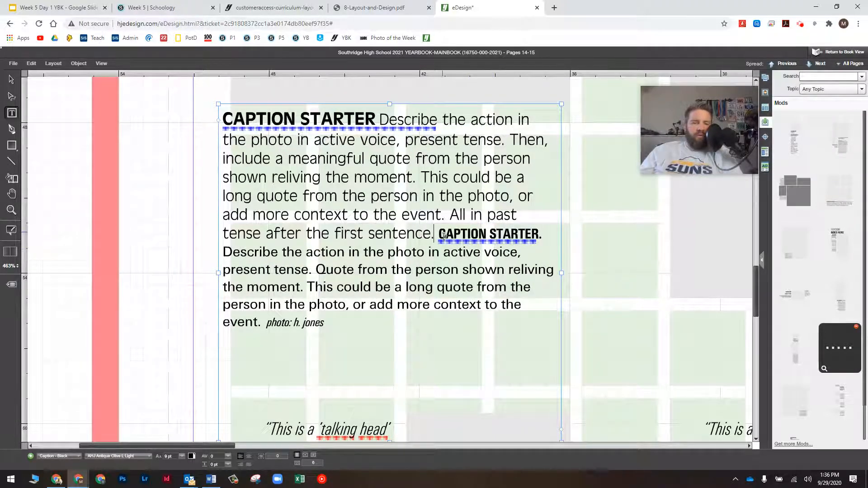
key("Return")
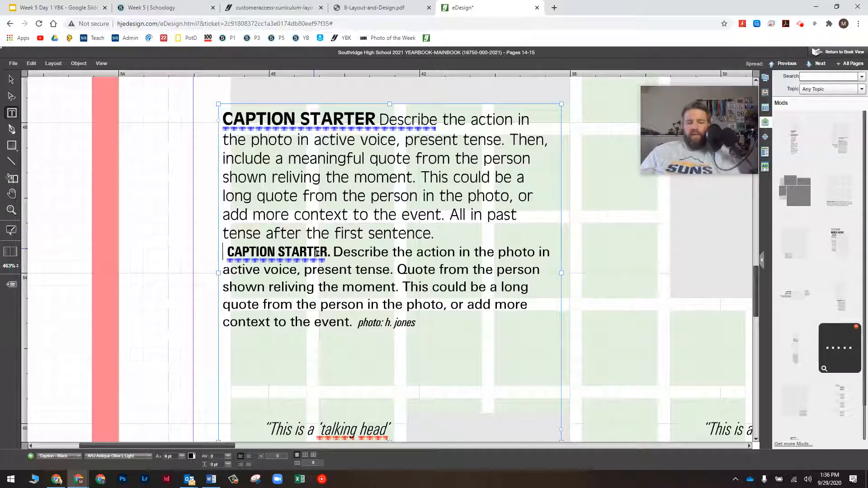
key("Delete")
key("Delete")
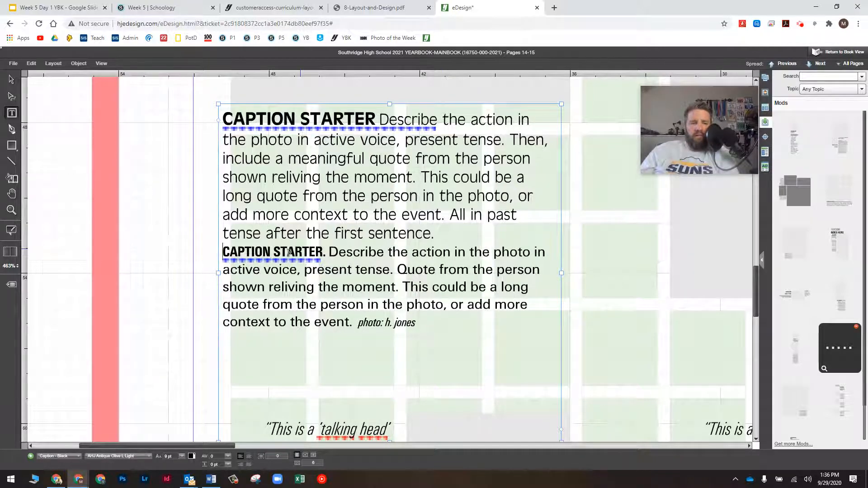
Remove the period after the second CAPTION STARTER and style it Caption Starter - Black
left_click(320, 249)
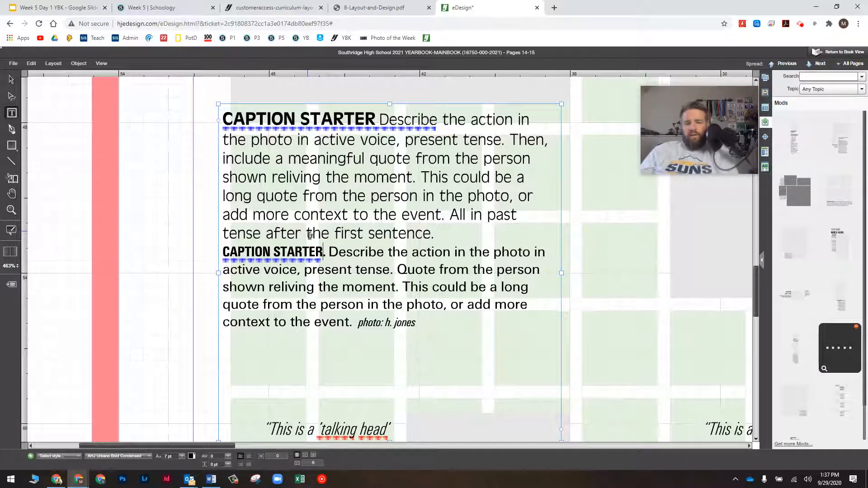
key("Delete")
left_click_drag(316, 251, 226, 258)
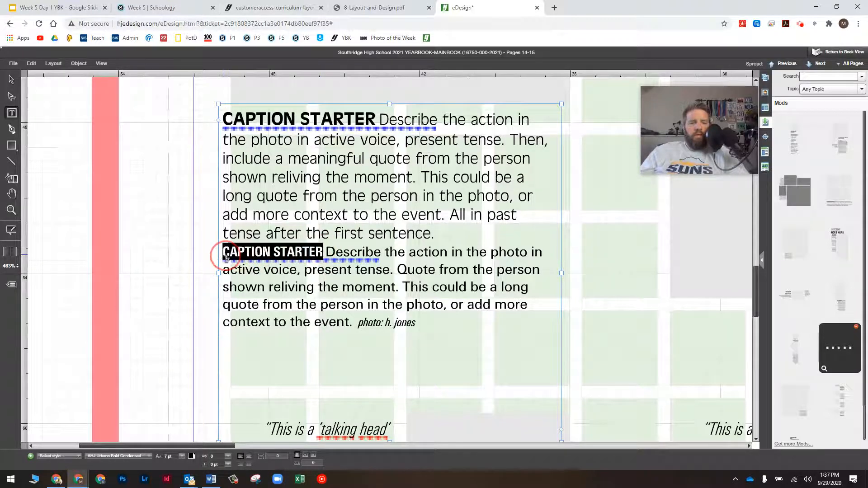
left_click(47, 456)
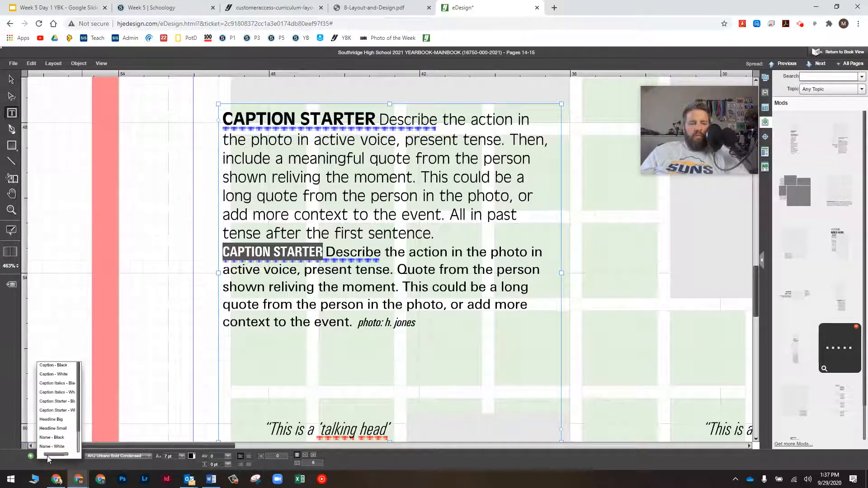
left_click(63, 401)
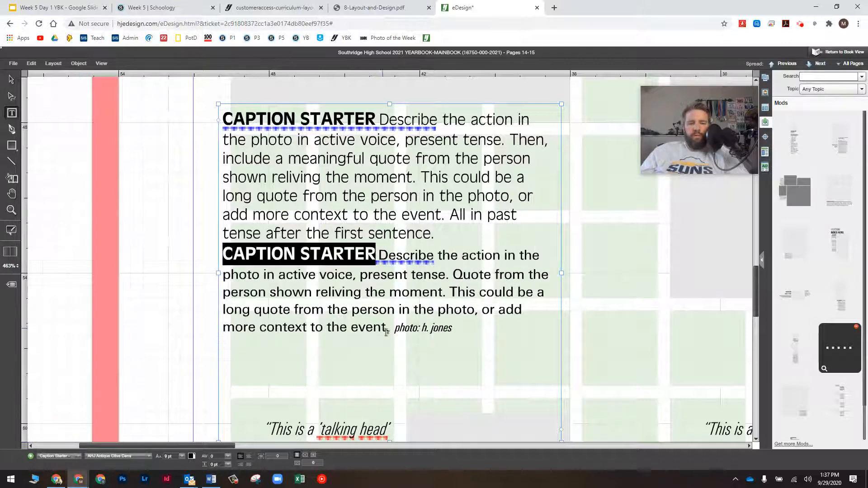
Delete the second photo credit and apply Caption - Black to the second caption body
left_click_drag(387, 329, 452, 330)
key("BackSpace")
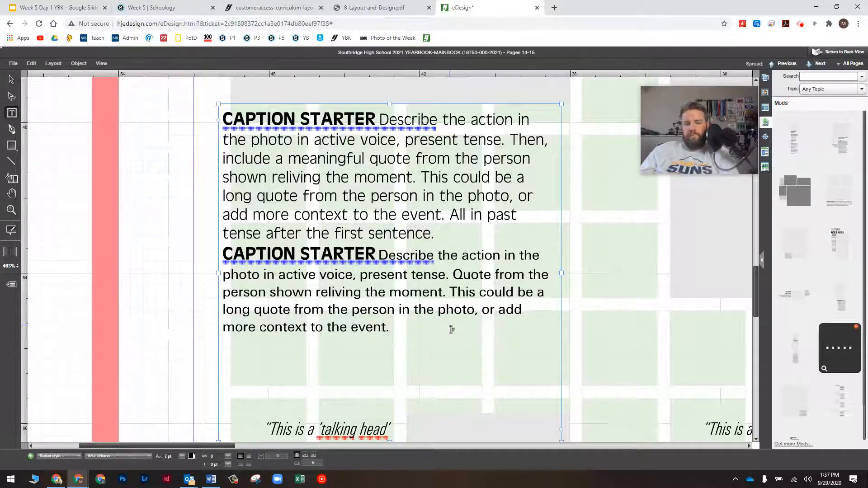
left_click(381, 256)
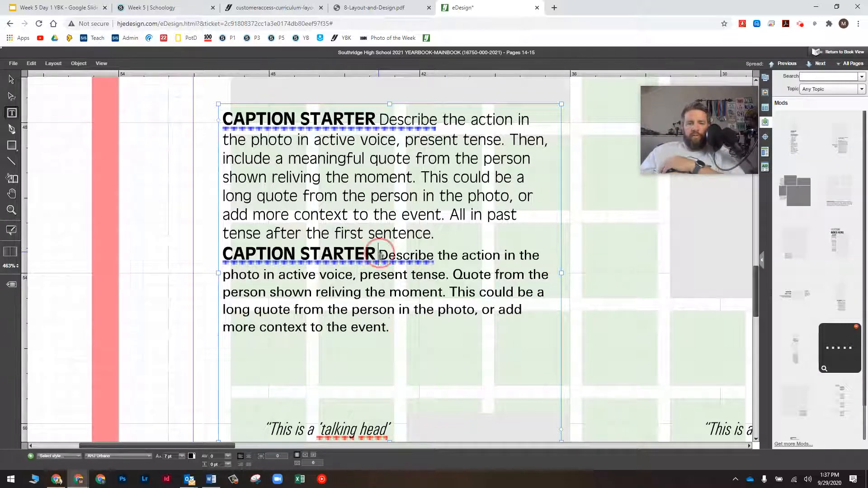
left_click_drag(381, 256, 391, 329)
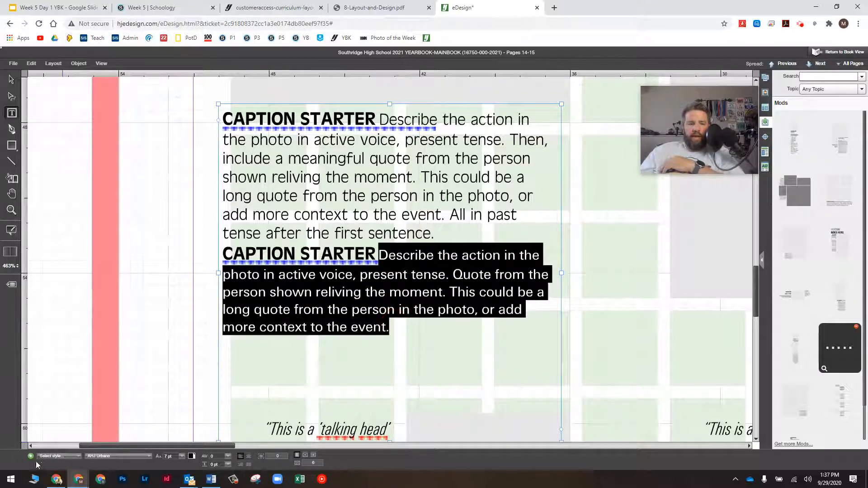
left_click(54, 456)
left_click(54, 367)
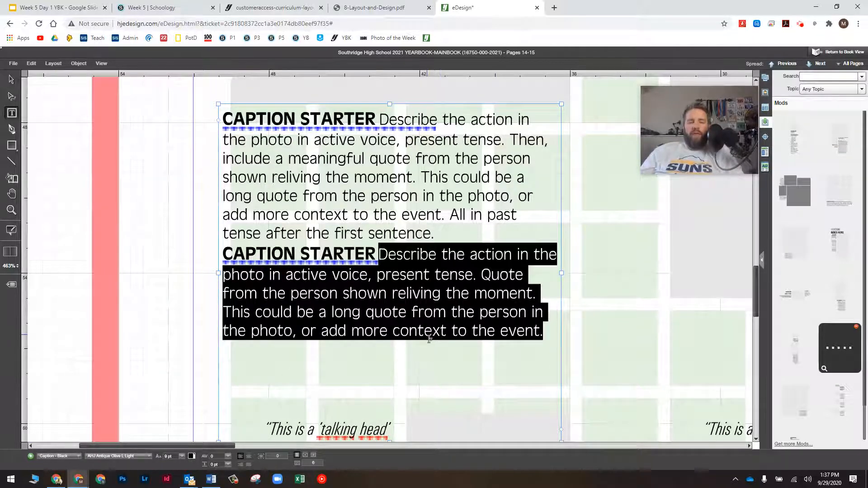
left_click(8, 77)
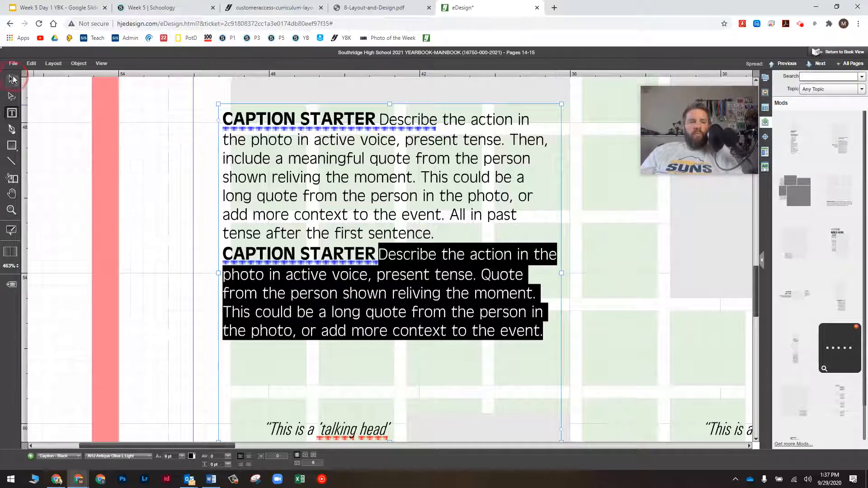
Shorten the caption frame from the bottom and apply Caption - Black to the talking-head quote
scroll(171, 266, "down", 3)
scroll(282, 287, "down", 2)
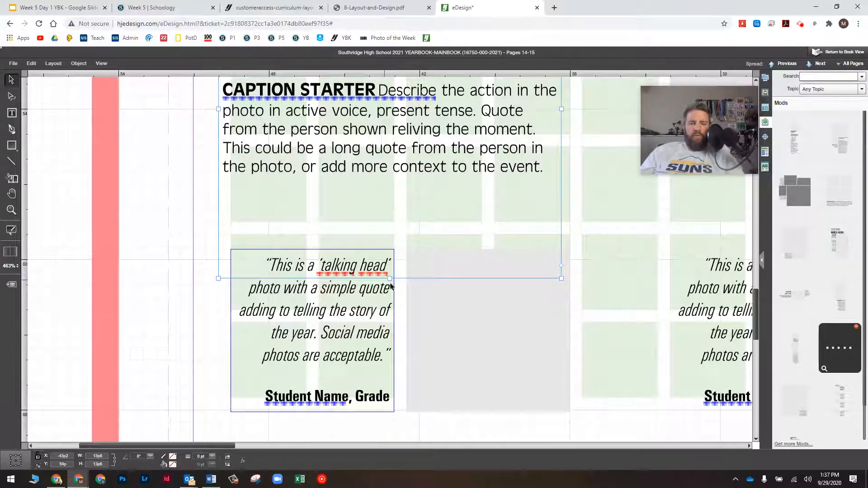
left_click_drag(390, 278, 389, 195)
double_click(312, 313)
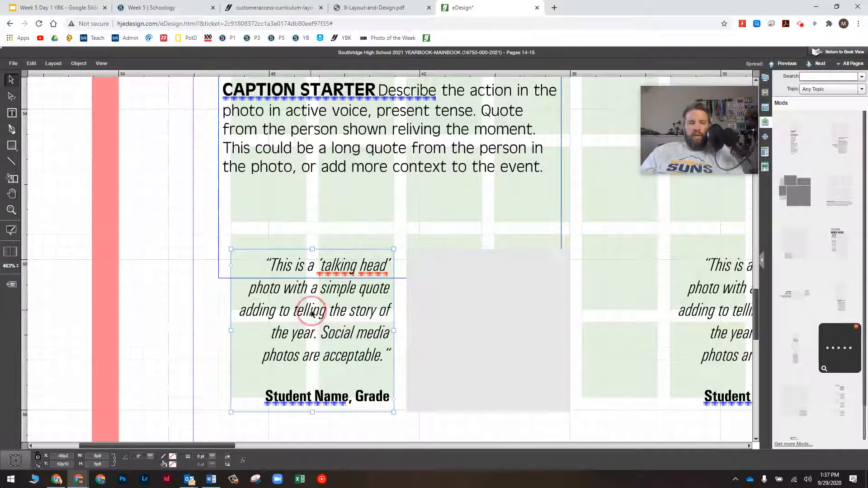
triple_click(312, 315)
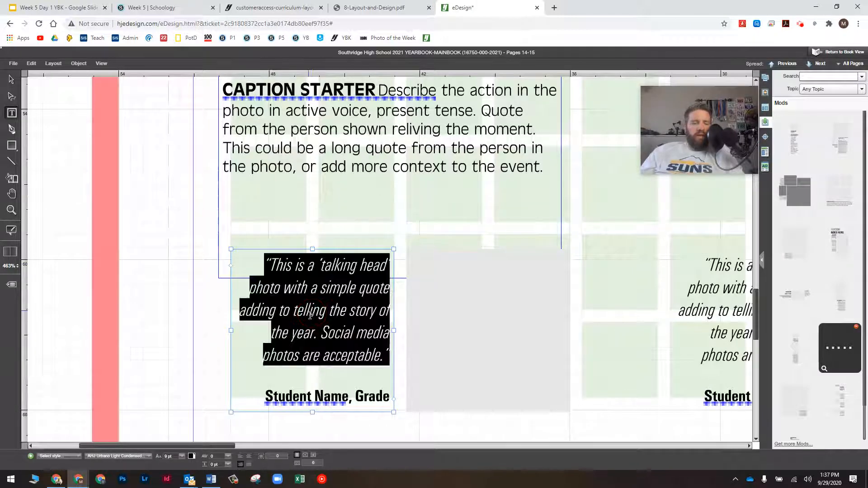
left_click(56, 458)
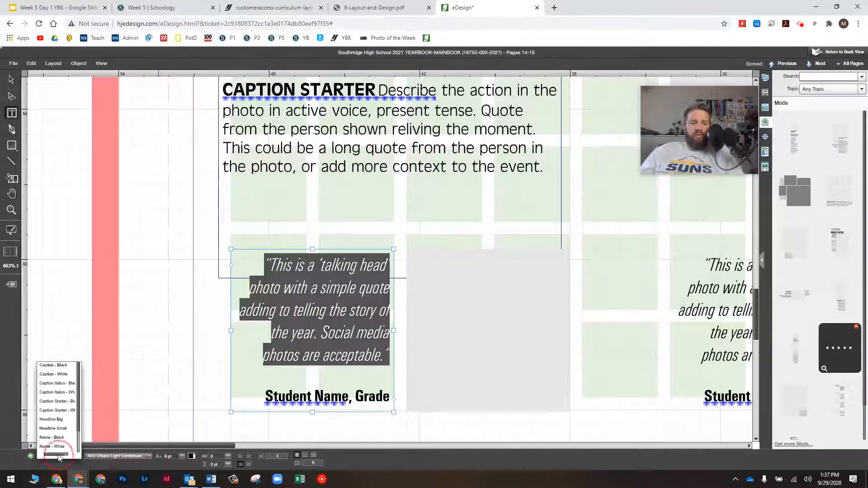
left_click(53, 365)
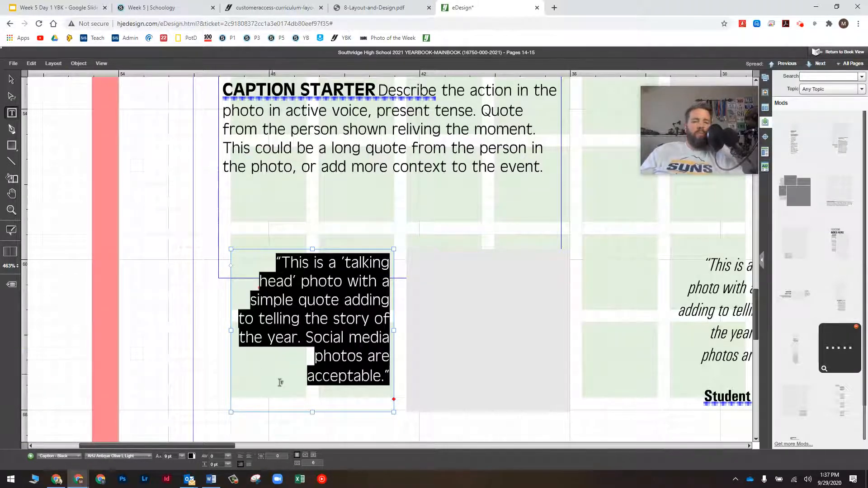
Delete "photos are acceptable" so the quote ends at "Social media."
left_click(312, 356)
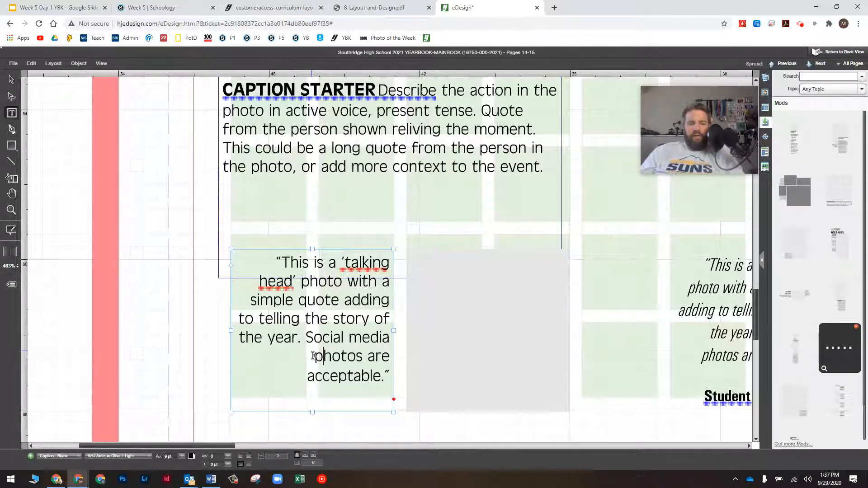
left_click_drag(313, 356, 381, 376)
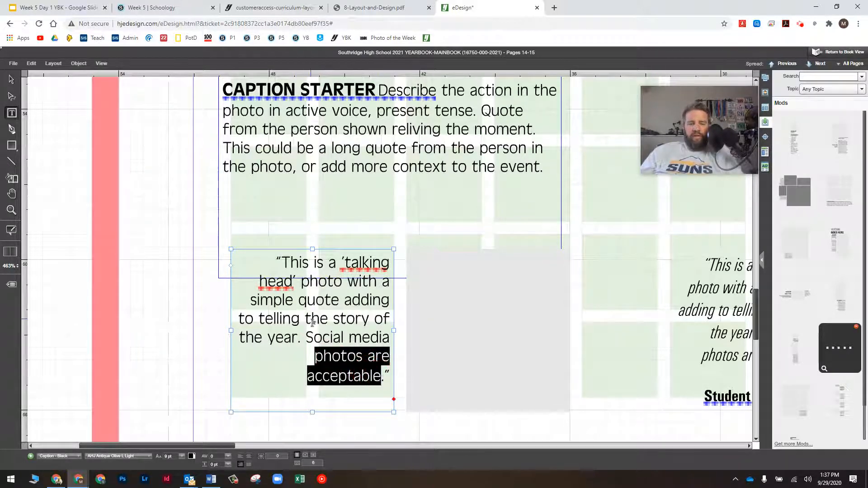
key("BackSpace")
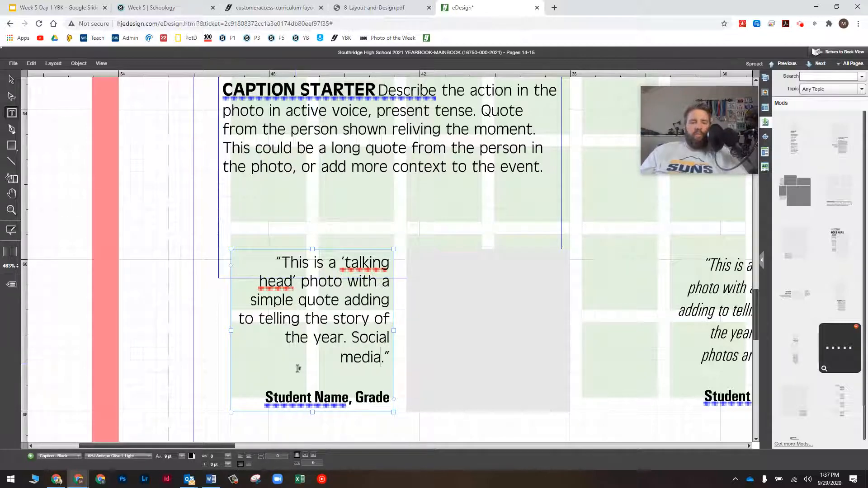
Apply Name - Black to "Student Name, Grade" and widen the quote frame to the left
left_click(266, 397)
left_click_drag(266, 397, 397, 396)
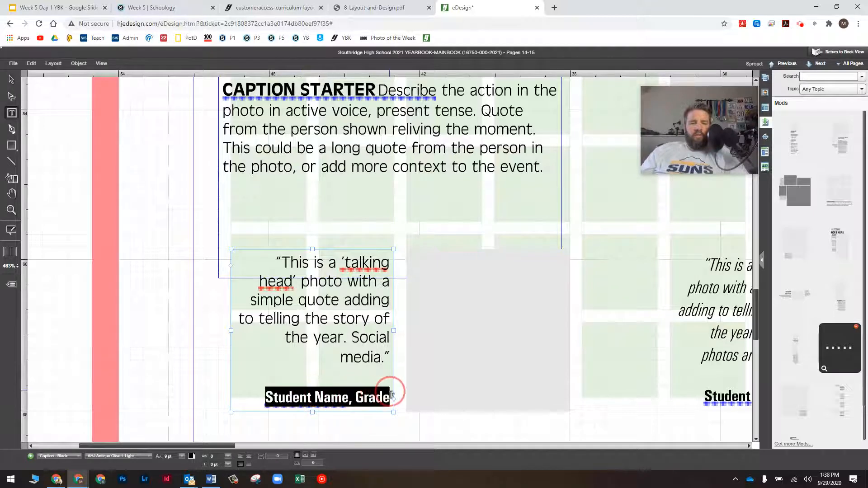
left_click(66, 457)
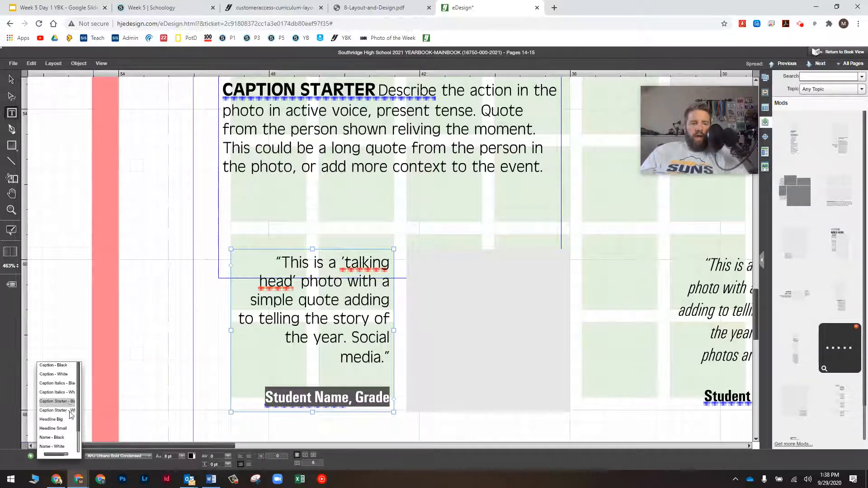
left_click(62, 438)
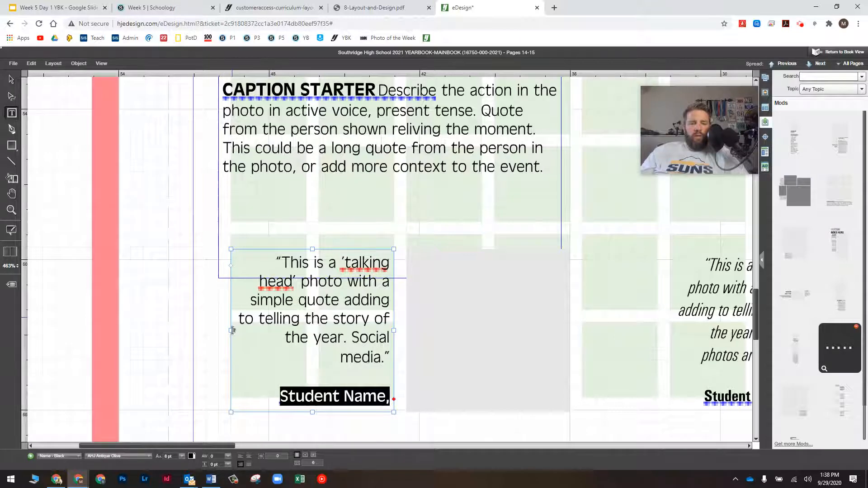
left_click_drag(231, 334, 220, 332)
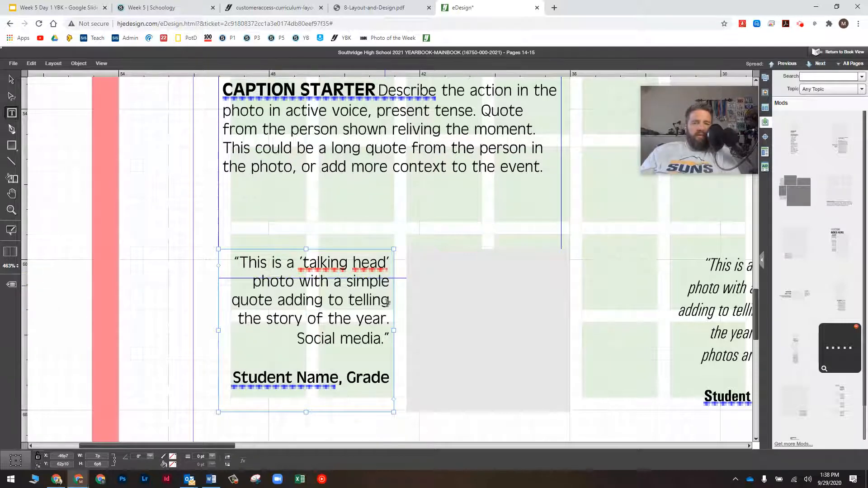
Type a quotation mark in the quote, then nudge the grey photo frame up slightly
type("\"")
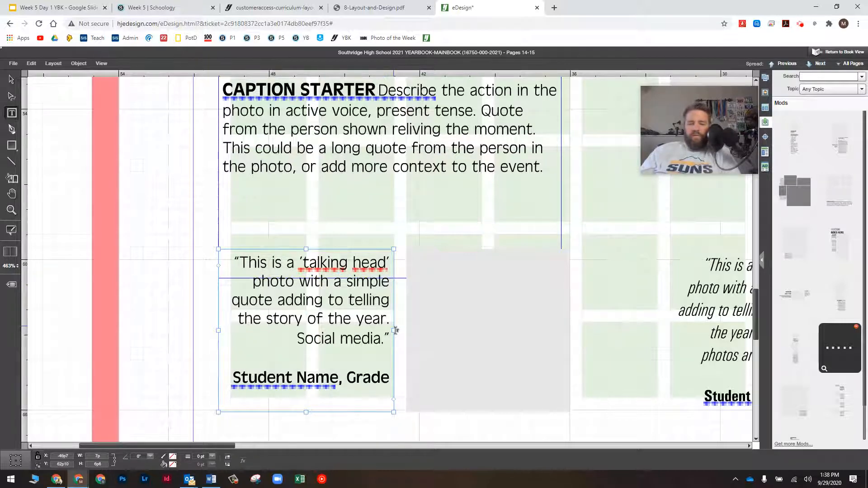
key("Right")
key("Right")
key("Right")
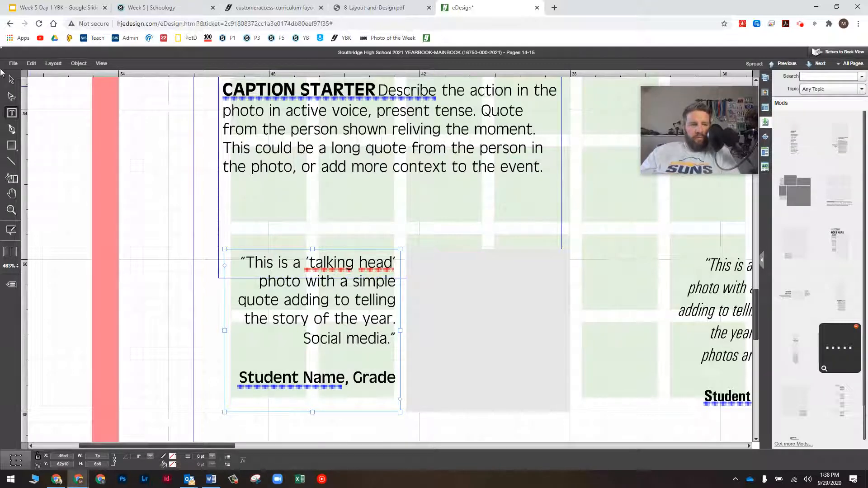
left_click(9, 81)
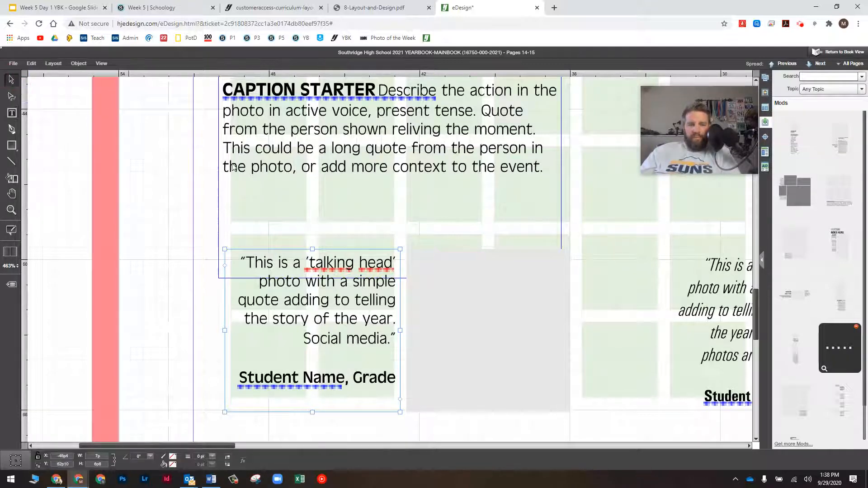
left_click(532, 259)
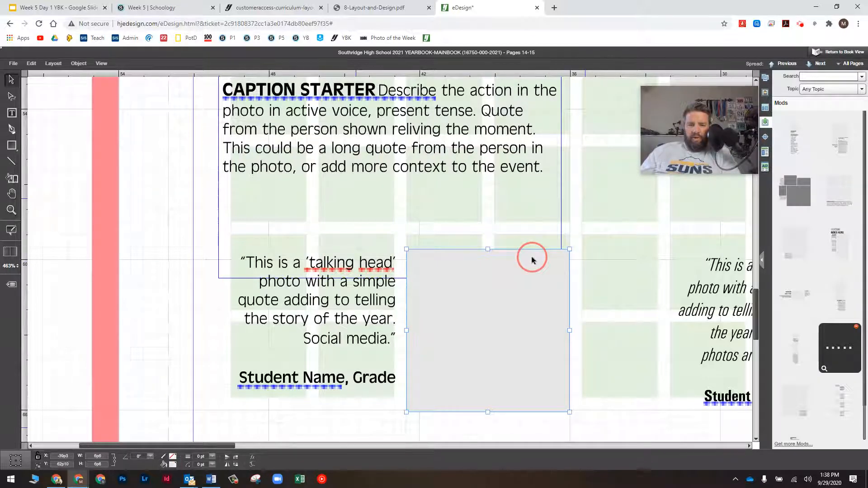
key("Up")
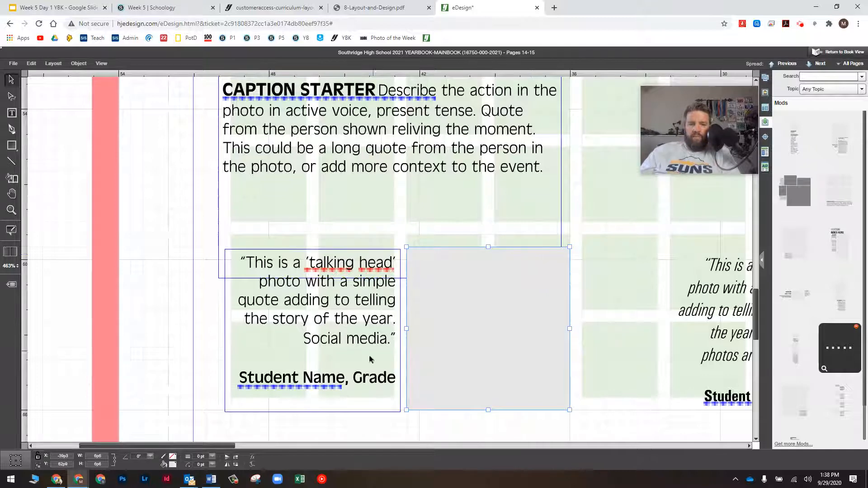
Move the 'talking head' quote frame down two steps, just below the caption starter box
left_click(372, 339)
key("Down")
key("Down")
key("Down")
key("Down")
key("Down")
key("Down")
key("Down")
key("Down")
key("Down")
key("Down")
key("Down")
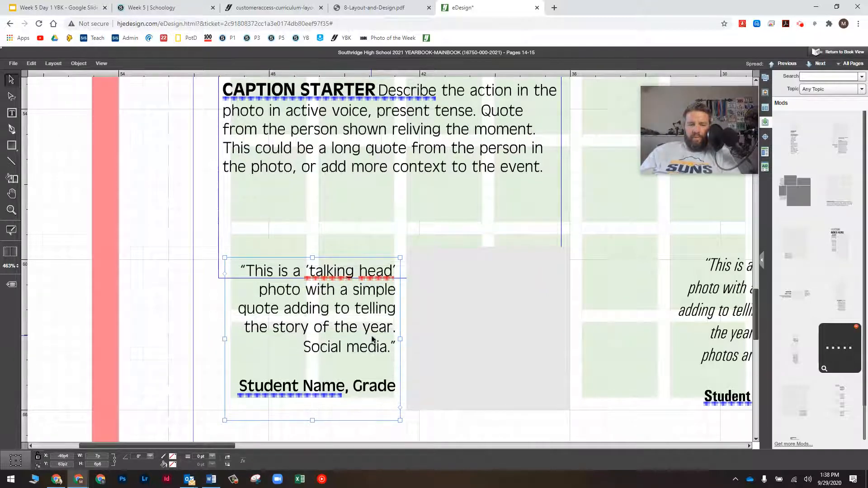
key("Down")
key("Down")
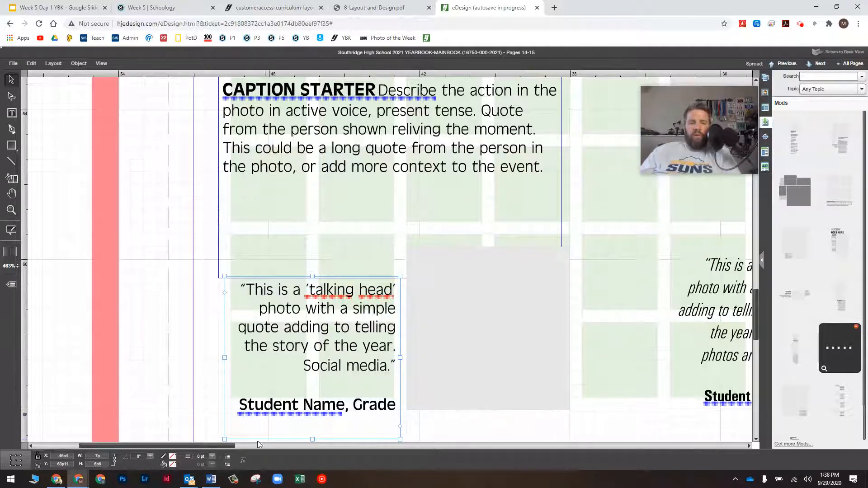
left_click_drag(221, 445, 274, 442)
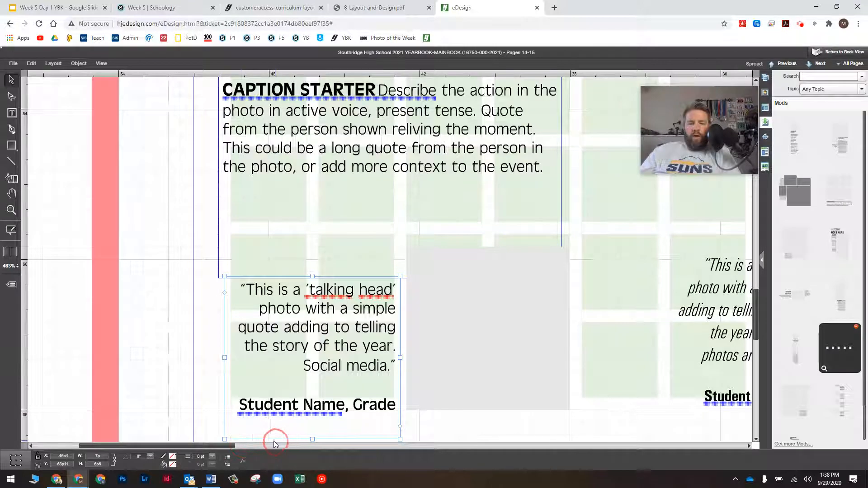
scroll(218, 441, "down", 2)
Apply the script Headline Small paragraph style to page 15's HEADLINE HERE
left_click_drag(217, 443, 497, 446)
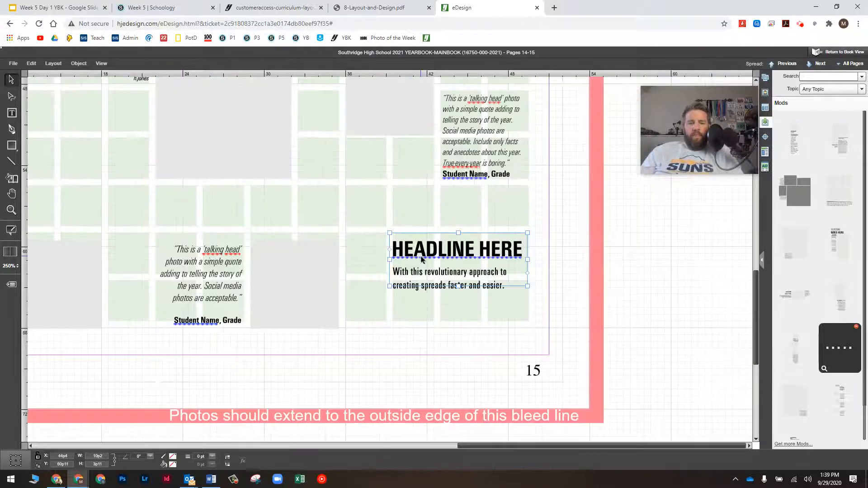
left_click(399, 249)
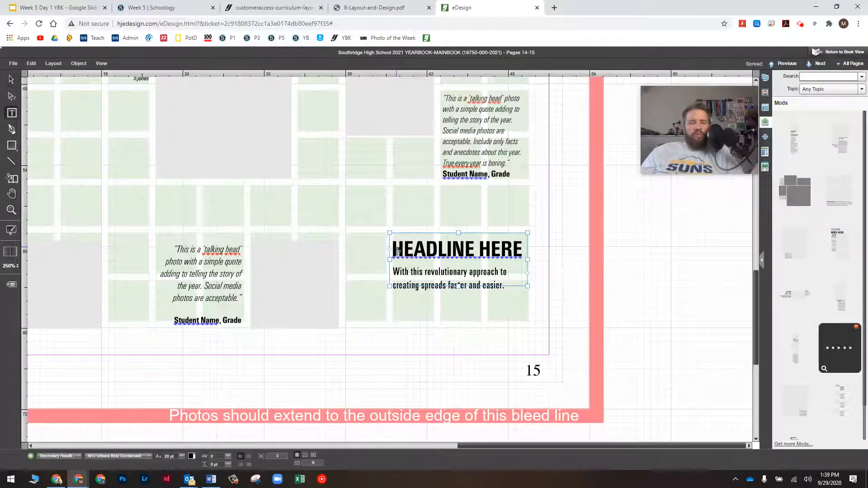
left_click_drag(392, 249, 521, 245)
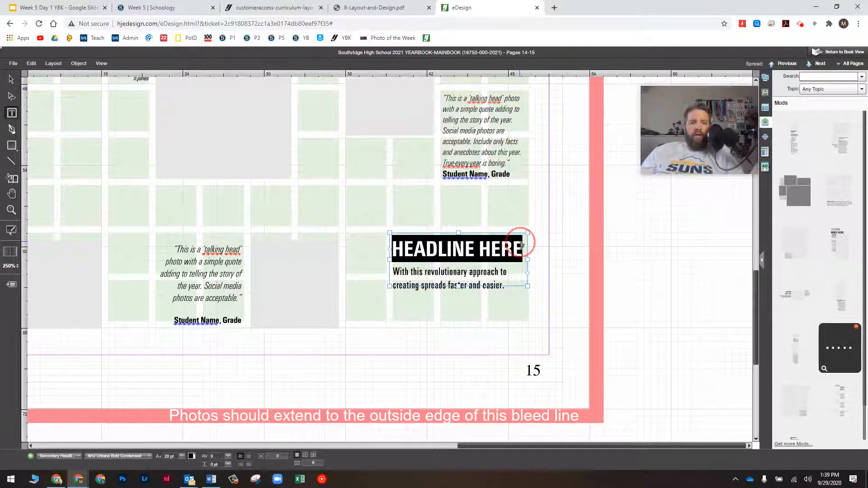
left_click(49, 457)
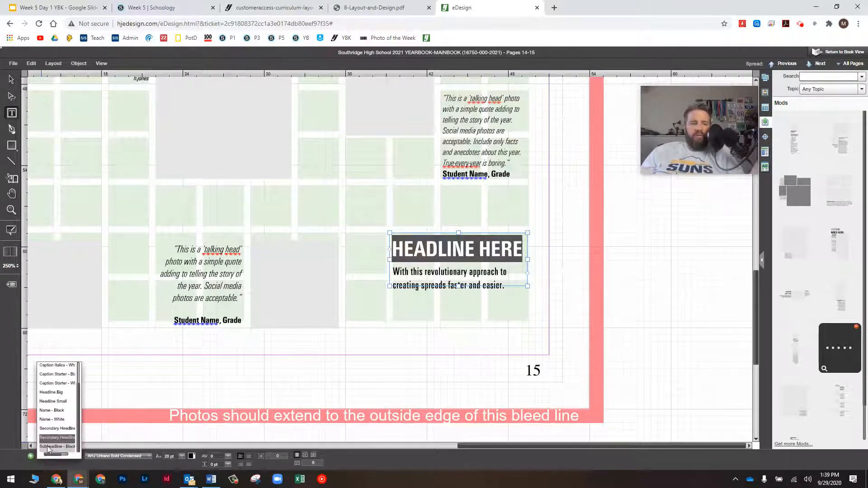
left_click(57, 403)
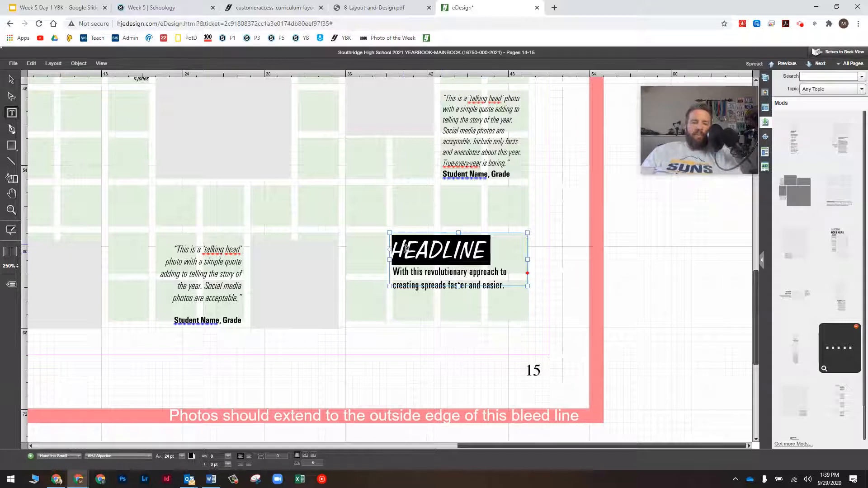
Retype the headline in mixed case as 'Headline Here'
left_click_drag(406, 247, 490, 248)
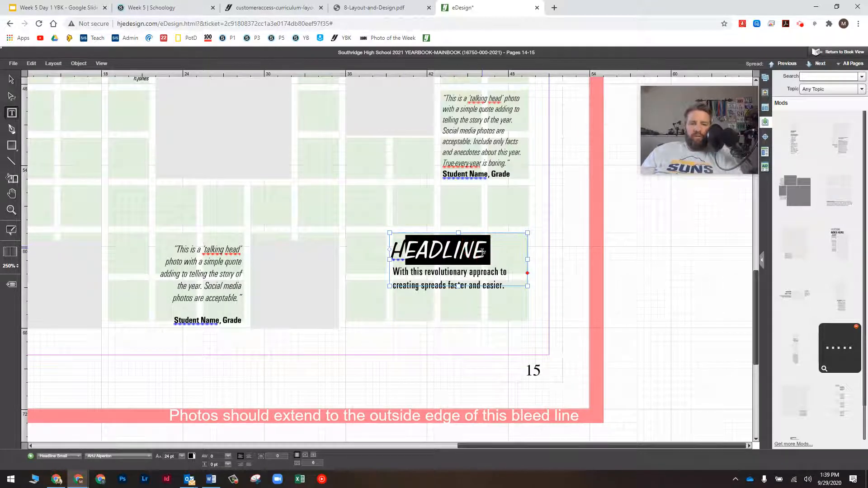
type("ead")
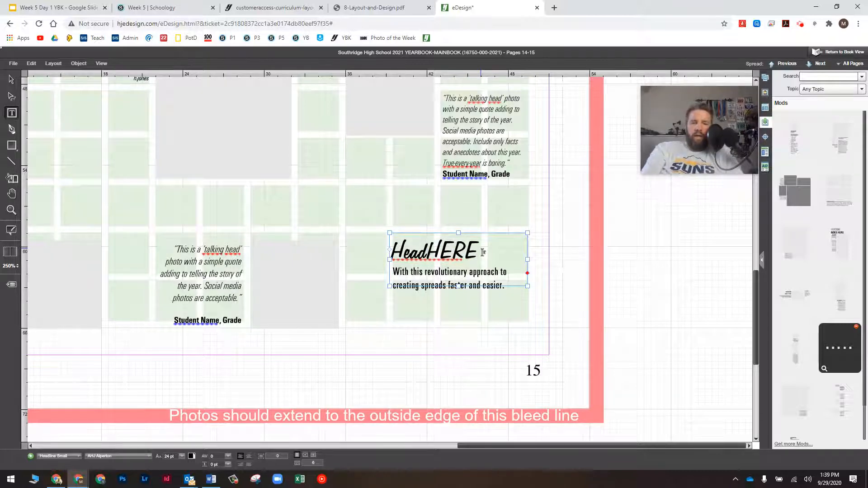
type("line")
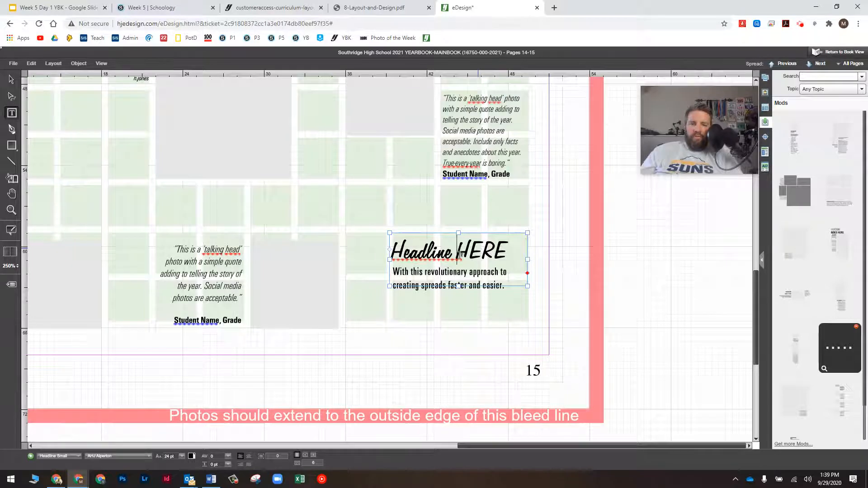
left_click_drag(471, 249, 505, 246)
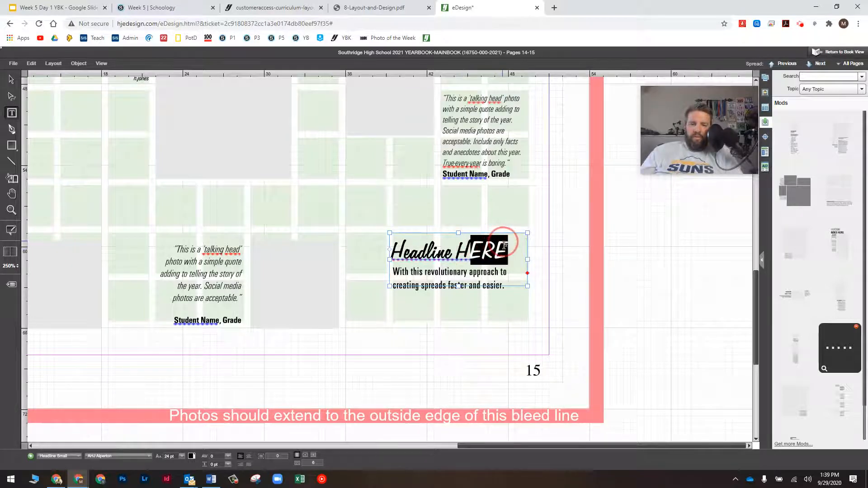
type("ere")
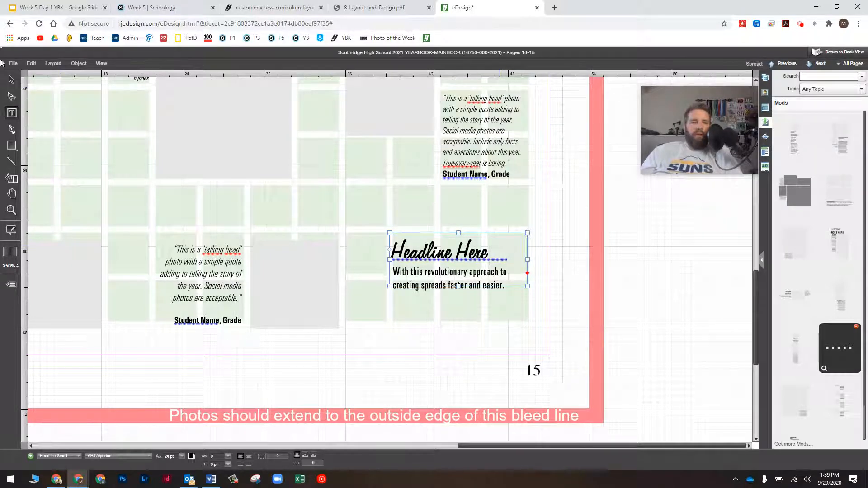
left_click(12, 80)
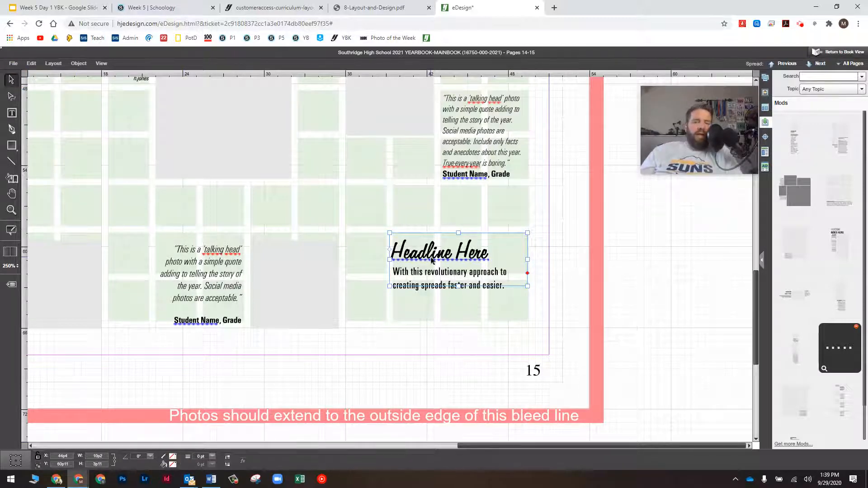
Apply the Secondary Headline paragraph style to the 'HEADLINE GOES HERE' text
scroll(432, 261, "up", 5)
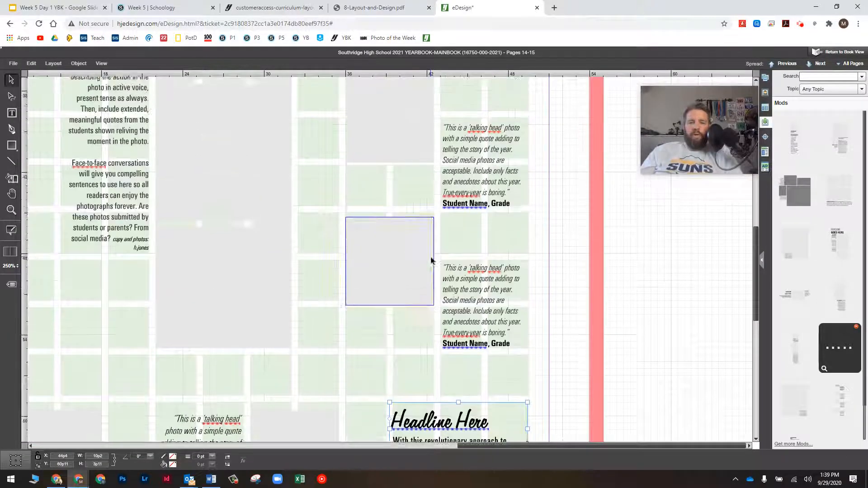
scroll(431, 261, "up", 8)
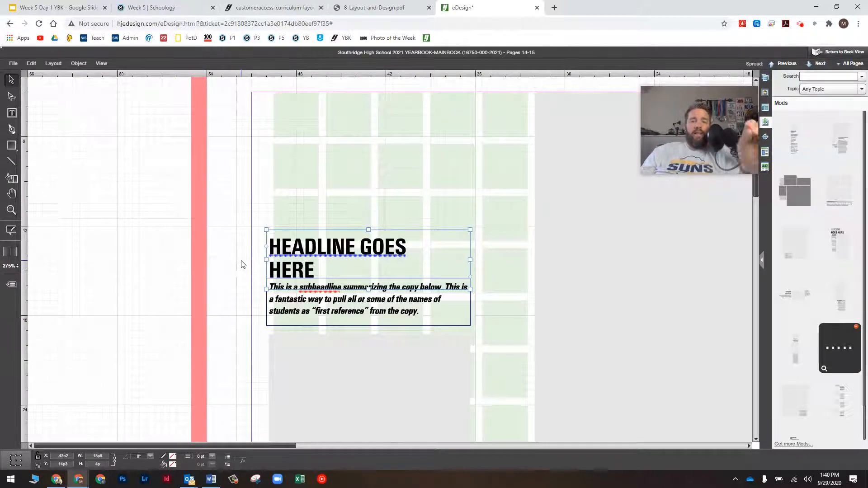
left_click(318, 269)
left_click_drag(318, 269, 257, 227)
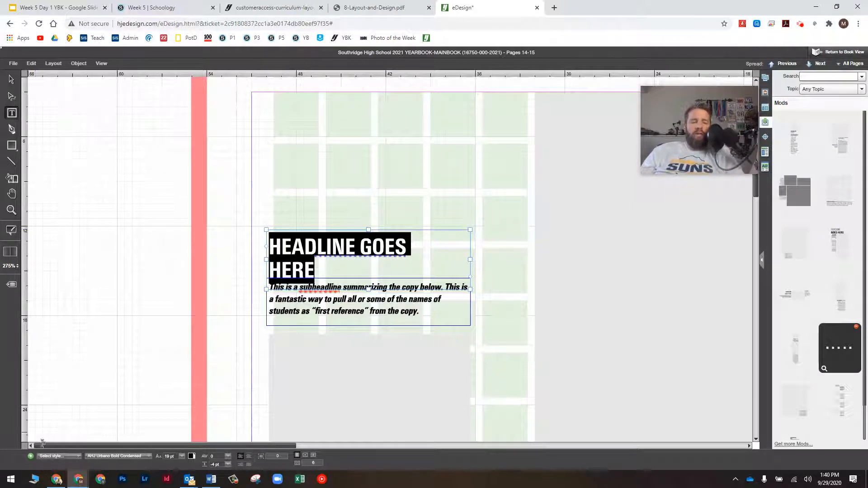
left_click(61, 456)
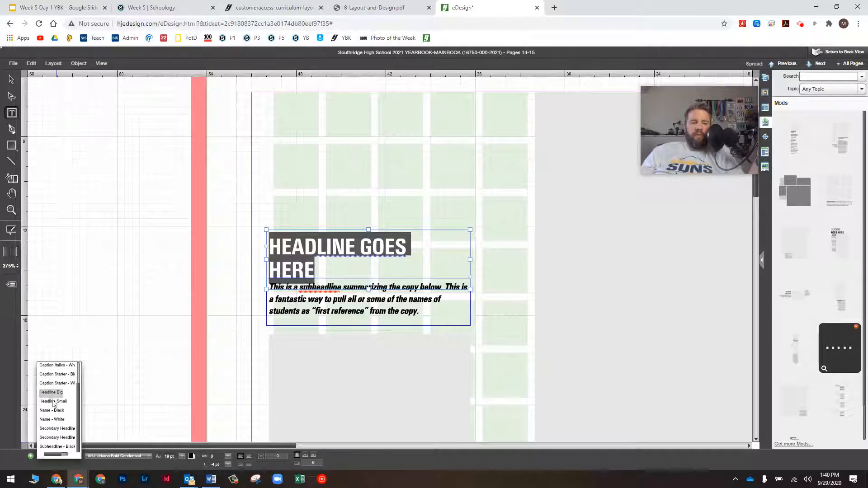
left_click(66, 437)
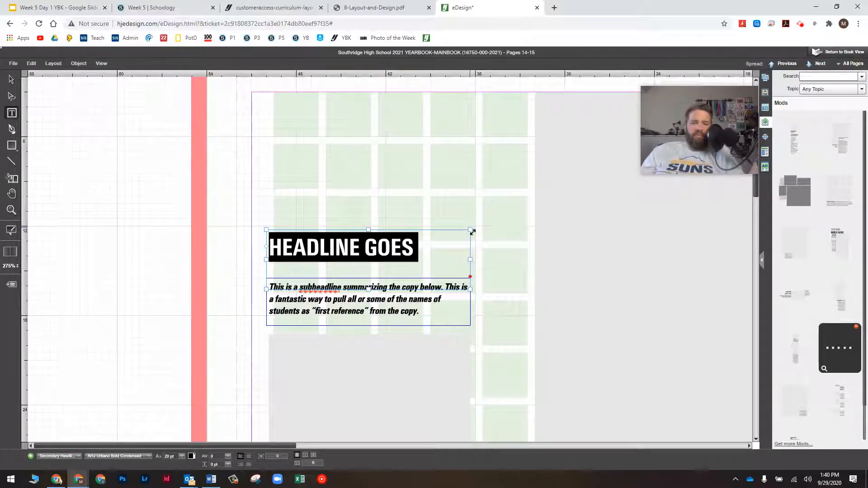
Widen and lengthen the headline frame, join HERE onto one line, and nudge the frame down
left_click_drag(470, 231, 492, 236)
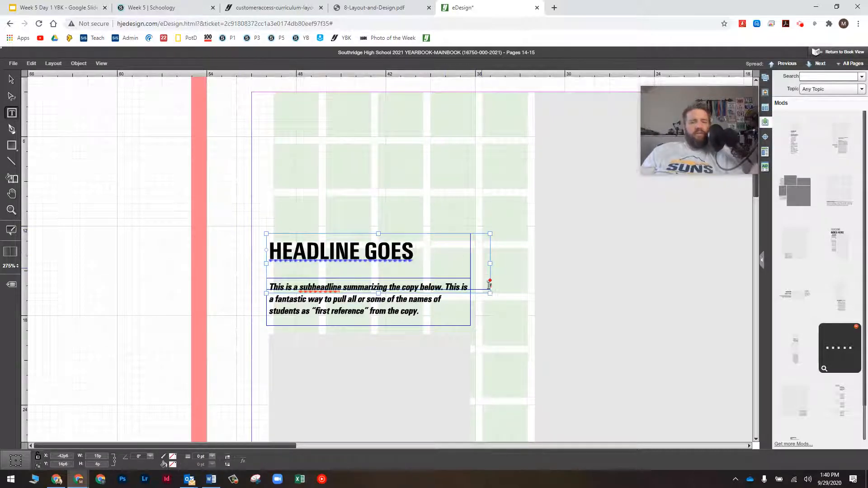
left_click_drag(490, 293, 520, 294)
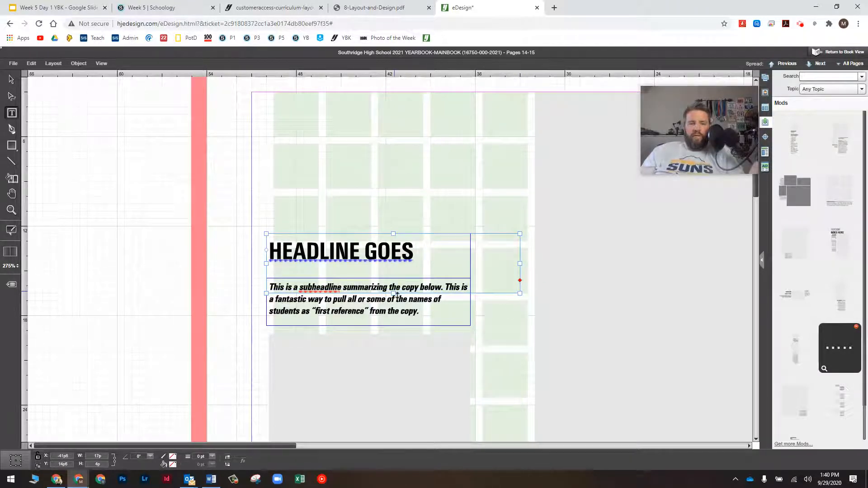
left_click_drag(393, 294, 392, 321)
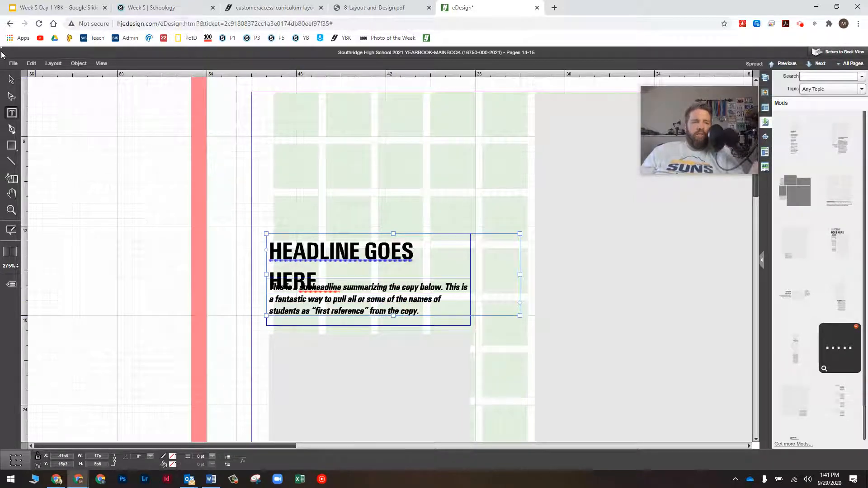
double_click(281, 275)
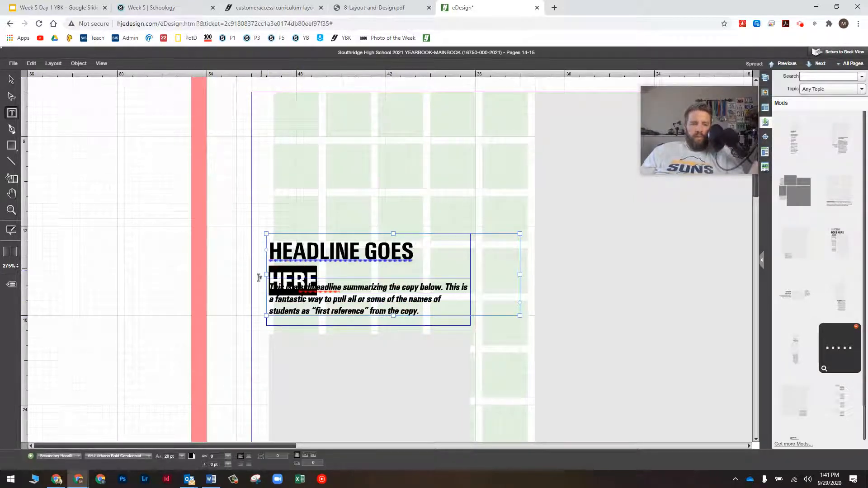
left_click(270, 270)
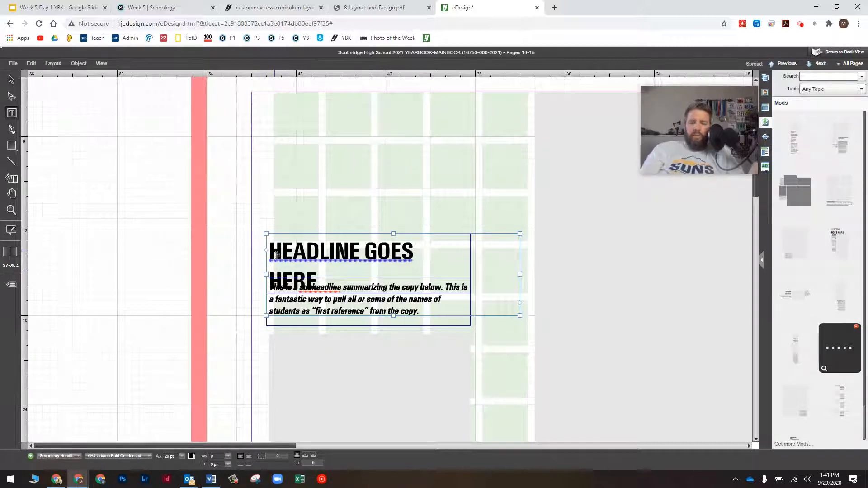
key("BackSpace")
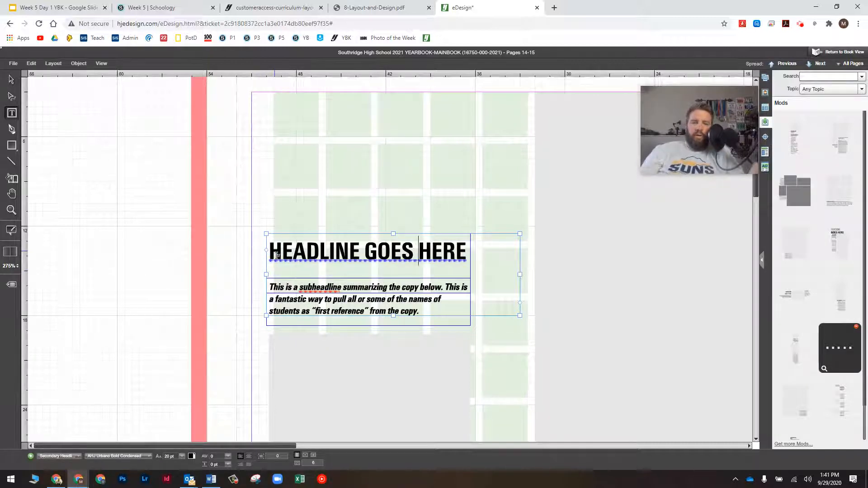
left_click(12, 79)
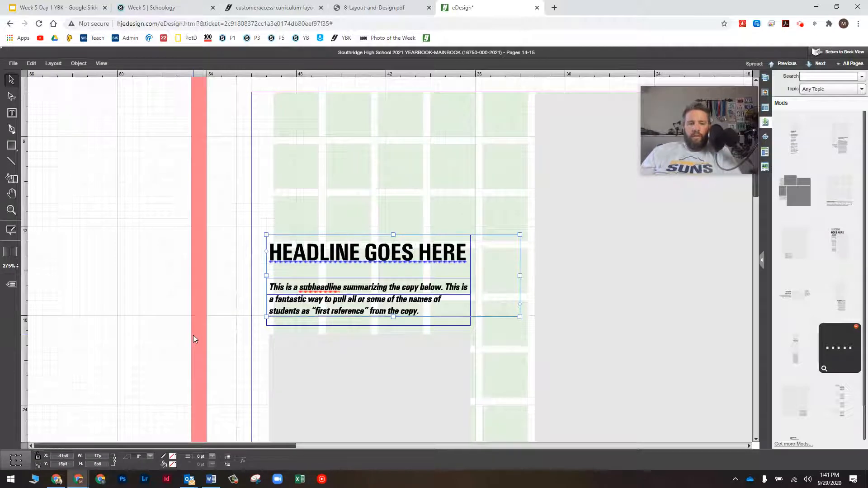
key("Down")
key("Down")
key("Down")
key("Down")
key("Down")
key("Down")
key("Down")
key("Down")
key("Down")
key("Down")
key("Down")
left_click(224, 335)
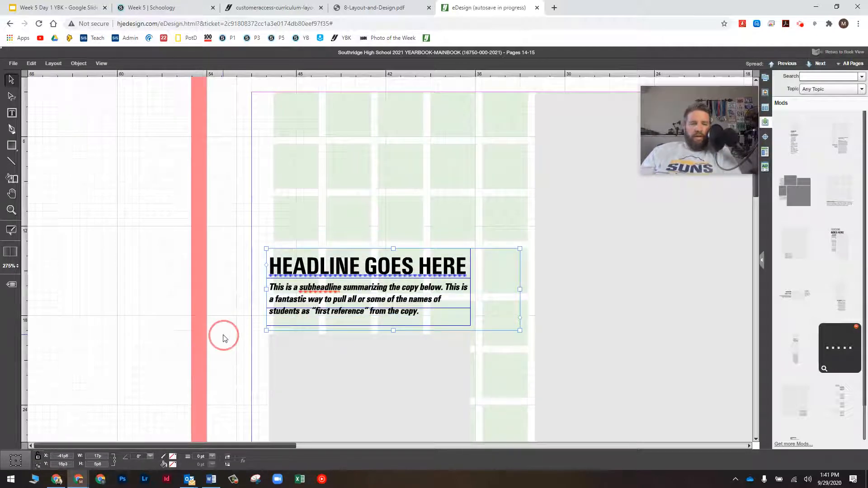
Apply the Subheadline - Black style to the page 14 subheadline text
double_click(273, 288)
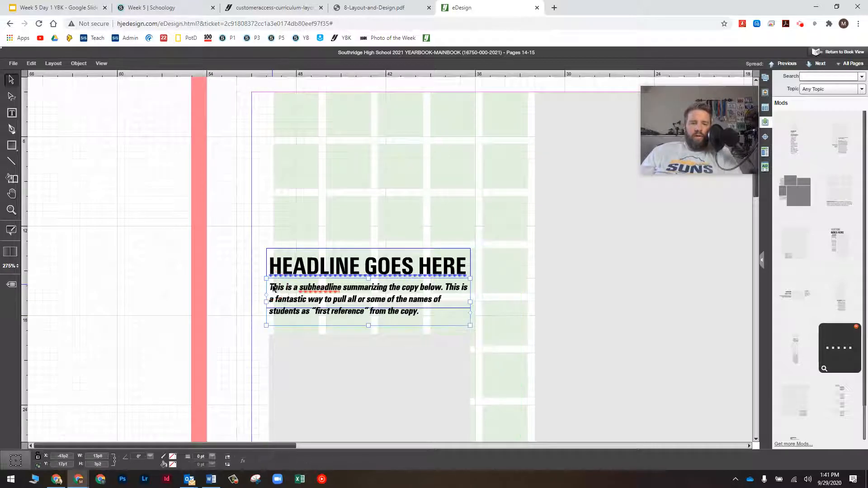
left_click_drag(270, 287, 293, 374)
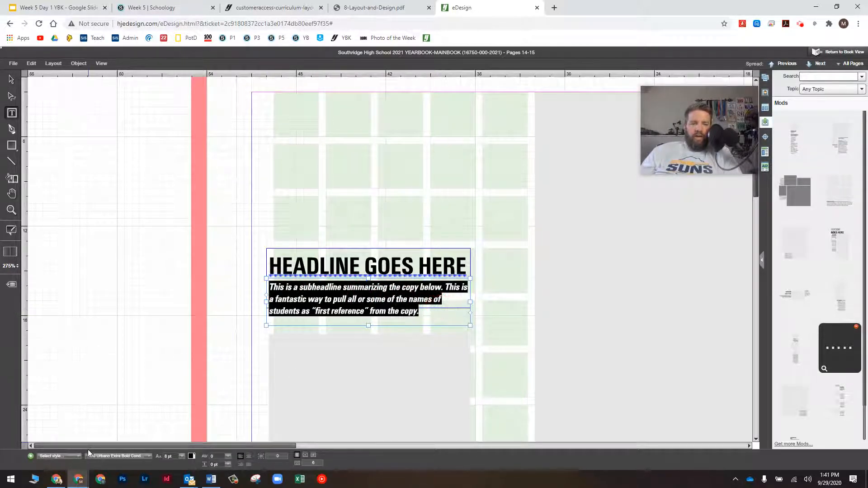
left_click(67, 456)
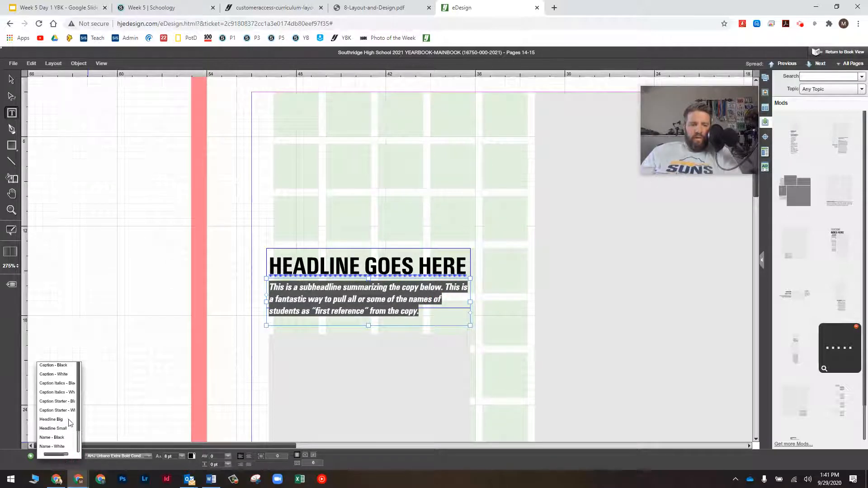
scroll(70, 423, "down", 1)
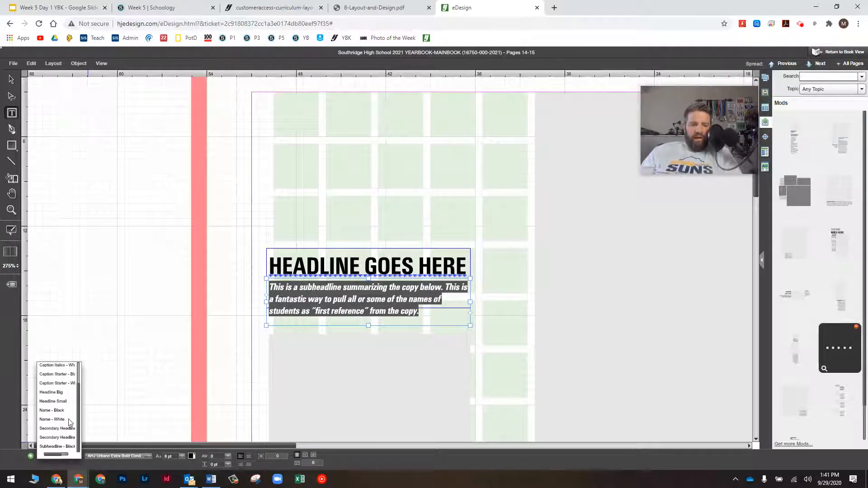
left_click(58, 446)
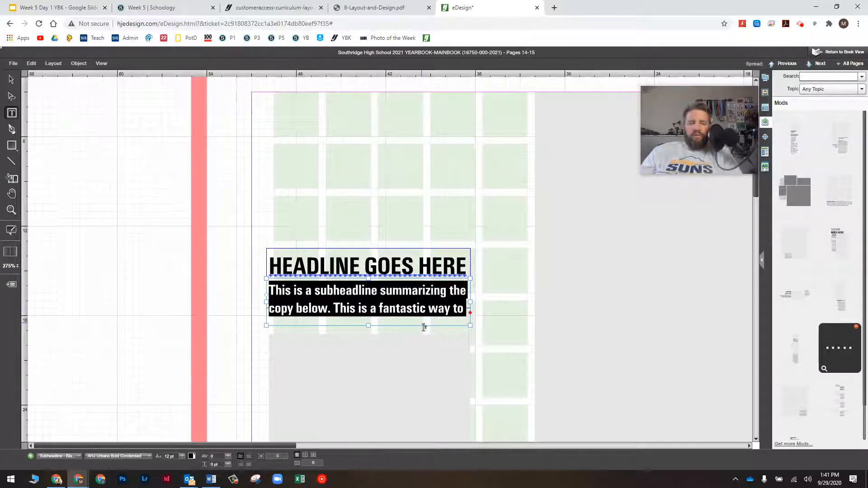
left_click(11, 79)
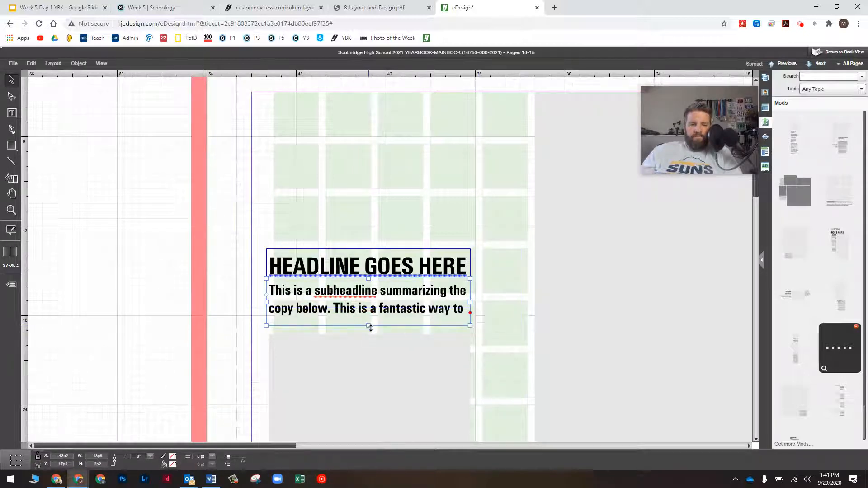
Extend the subheadline frame to show all text, shift both frames up, and zoom to the full spread
left_click_drag(370, 328, 367, 353)
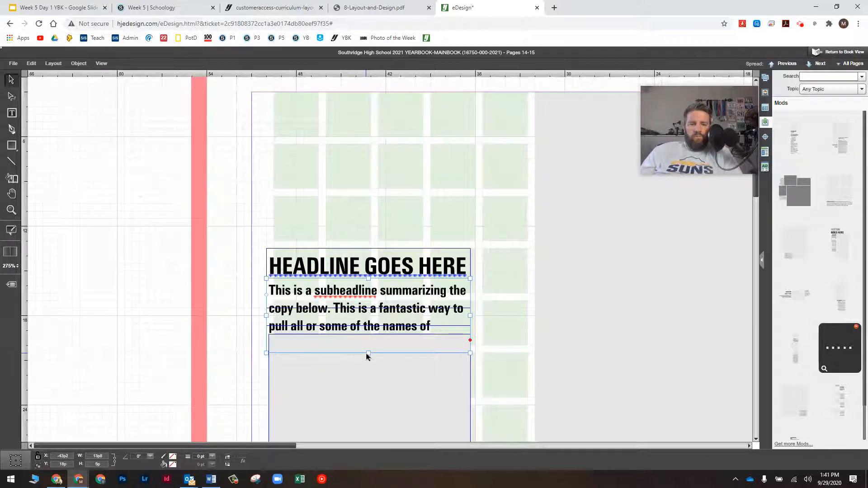
left_click_drag(367, 356, 367, 388)
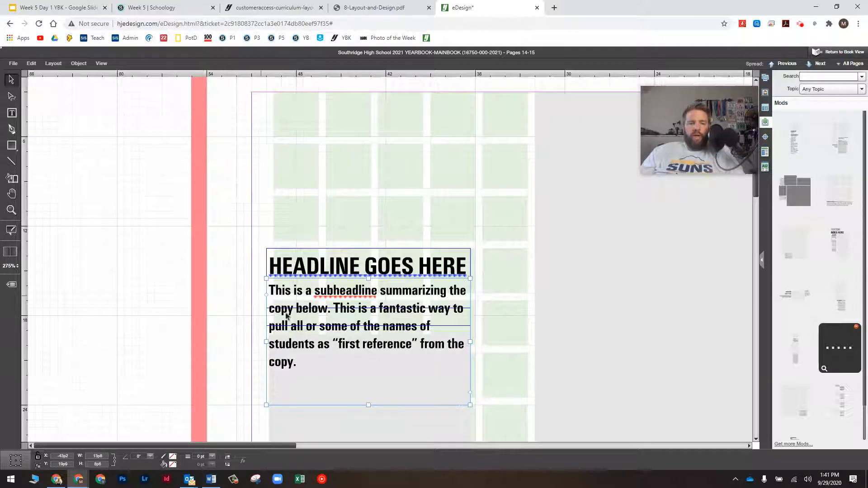
left_click_drag(344, 312, 344, 310)
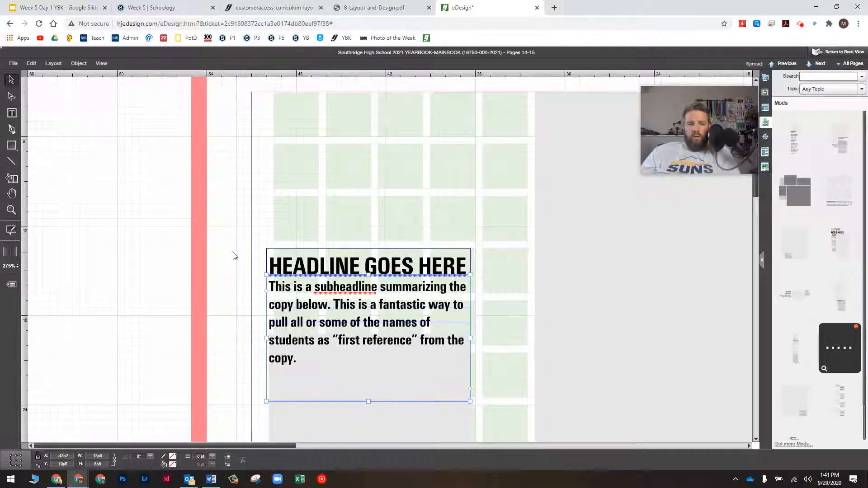
left_click_drag(231, 247, 326, 324)
key("Up")
key("Up")
key("Up")
key("Up")
key("Up")
key("Up")
key("Up")
key("Up")
key("Up")
key("Up")
key("Up")
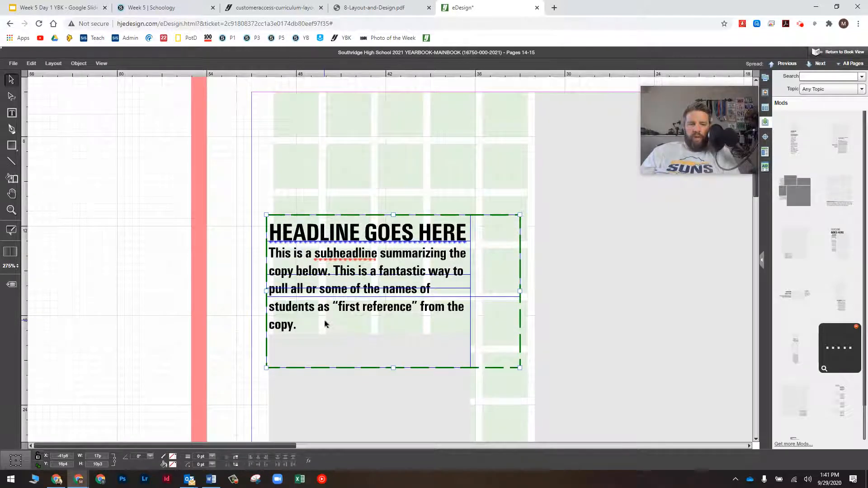
key("Down")
left_click(249, 262)
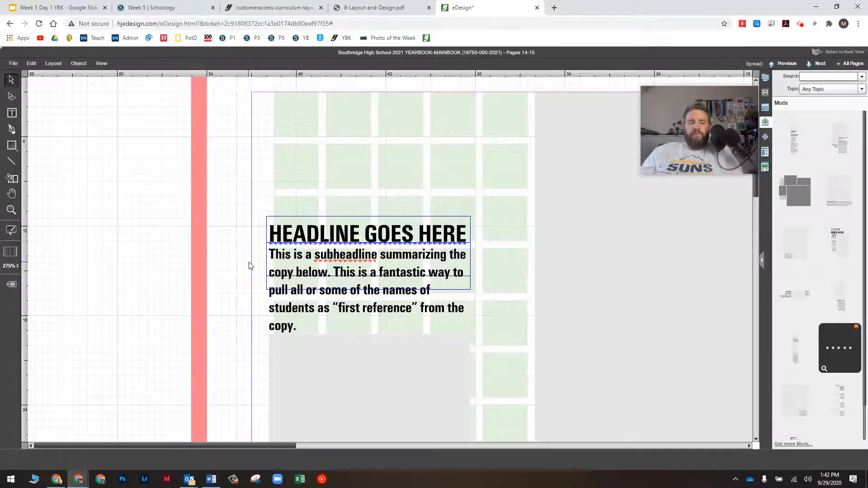
key("ctrl+0")
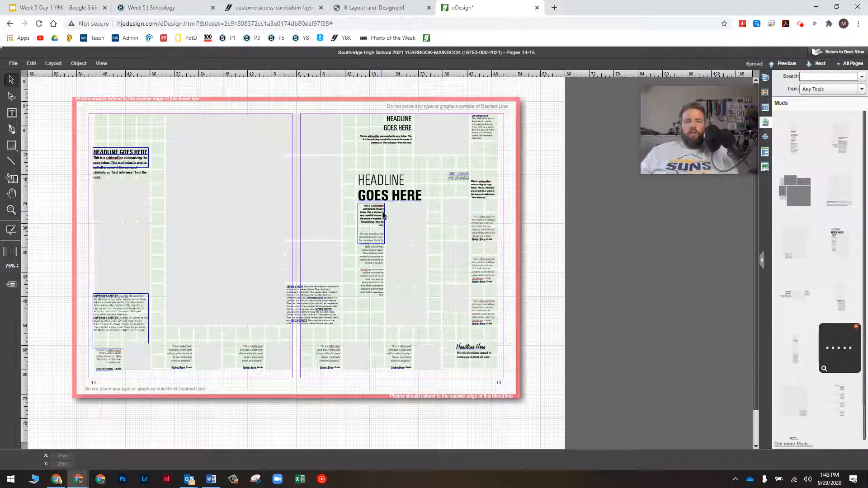
Give the page 15 word HEADLINE the Headline Big style and retype it as 'Headline'
left_click(398, 179)
scroll(397, 179, "up", 4)
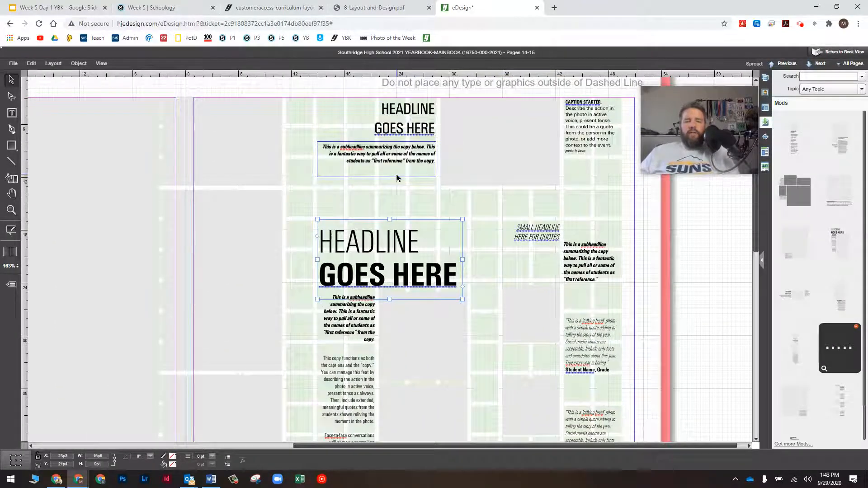
double_click(420, 241)
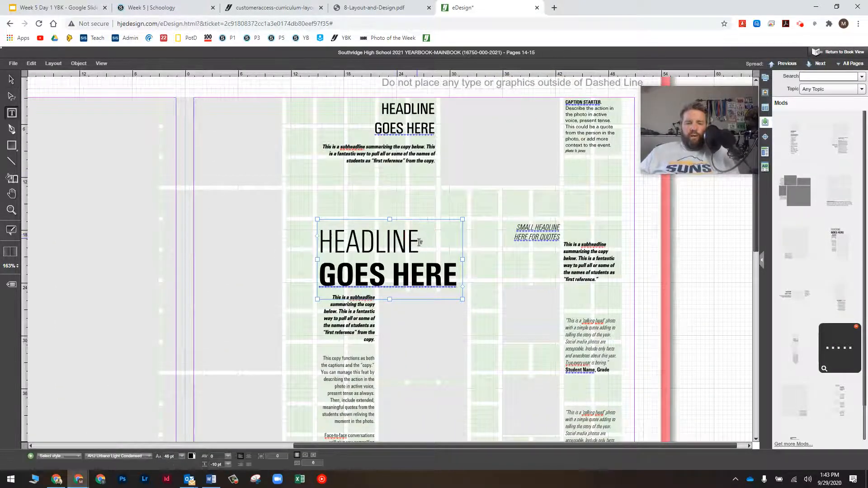
left_click_drag(420, 242, 300, 251)
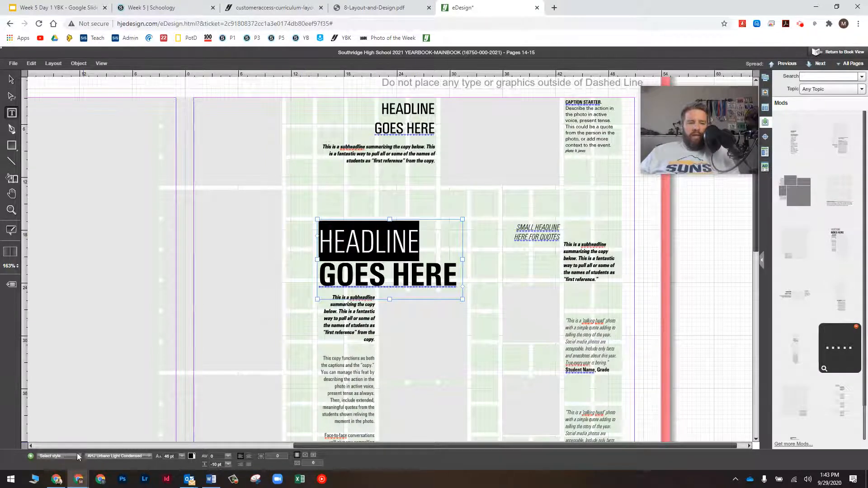
left_click(64, 455)
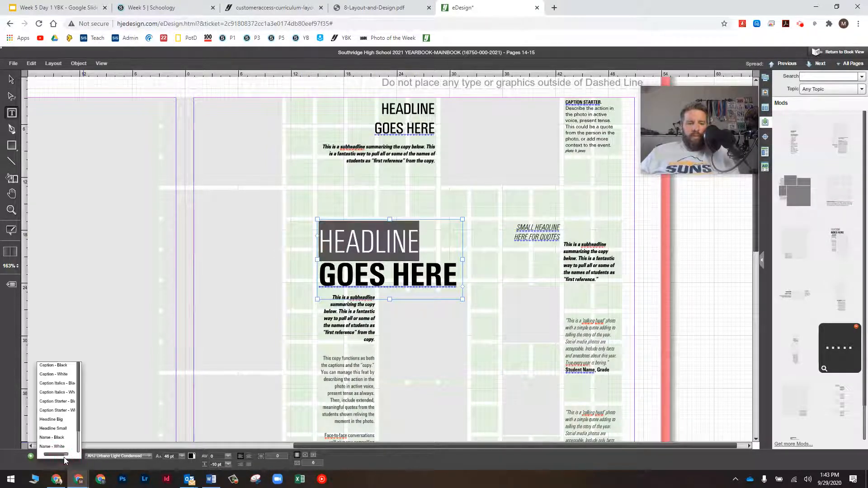
left_click(61, 420)
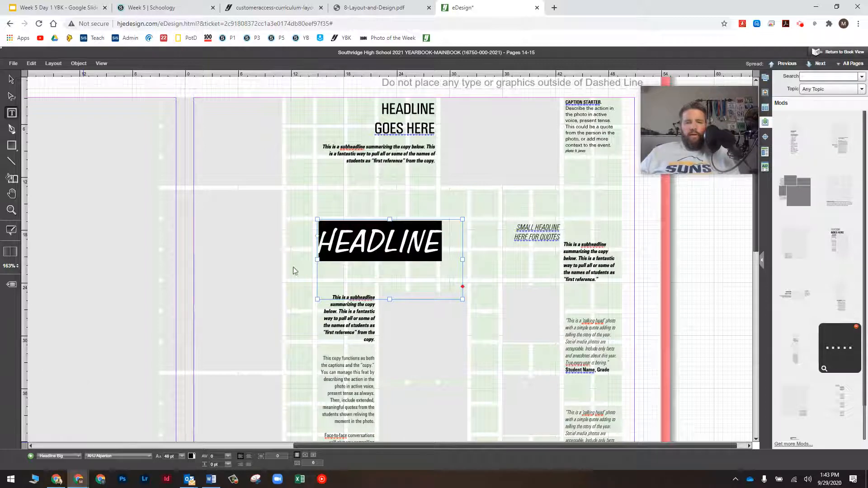
left_click(334, 236)
left_click_drag(335, 236, 445, 230)
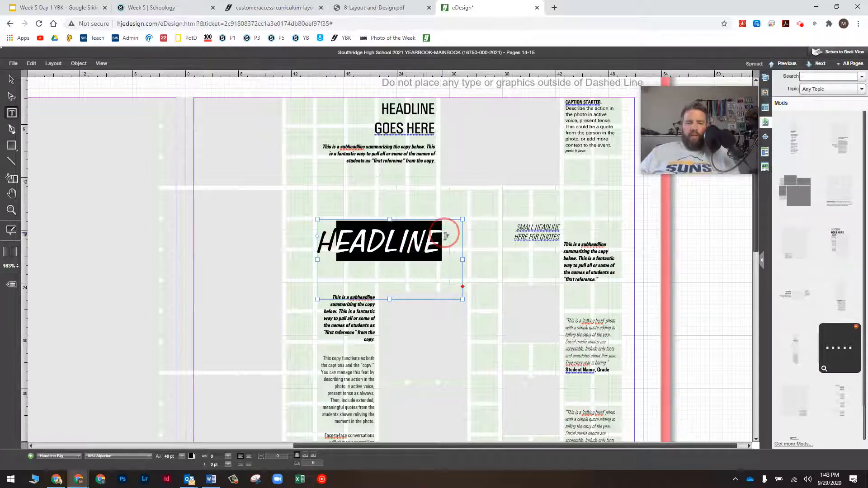
type("eadline")
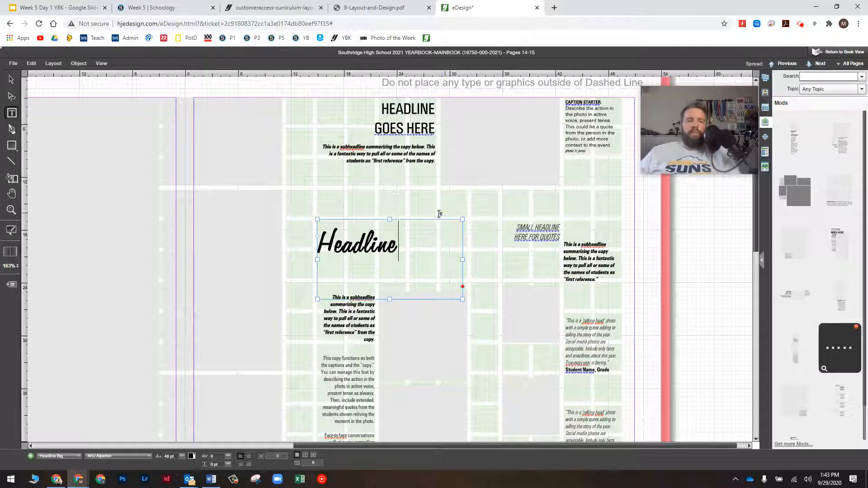
left_click(11, 80)
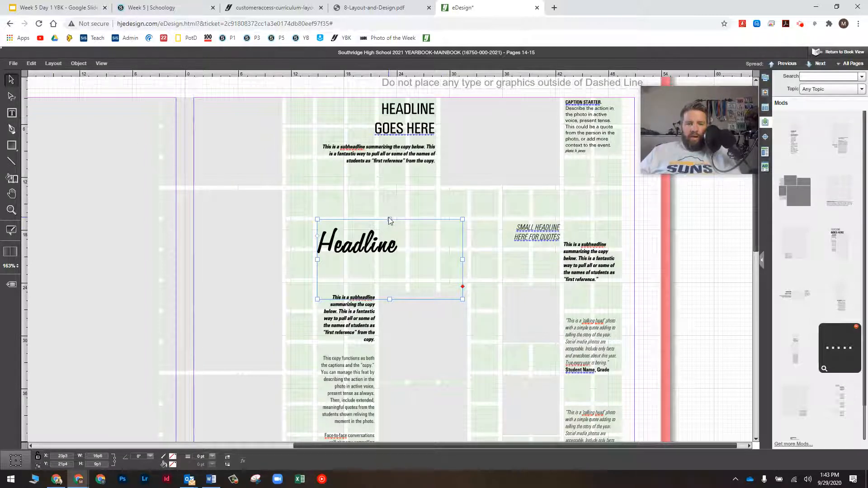
Set GOES HERE in Secondary Headline and widen the frame so it fits one line
left_click_drag(393, 222, 395, 200)
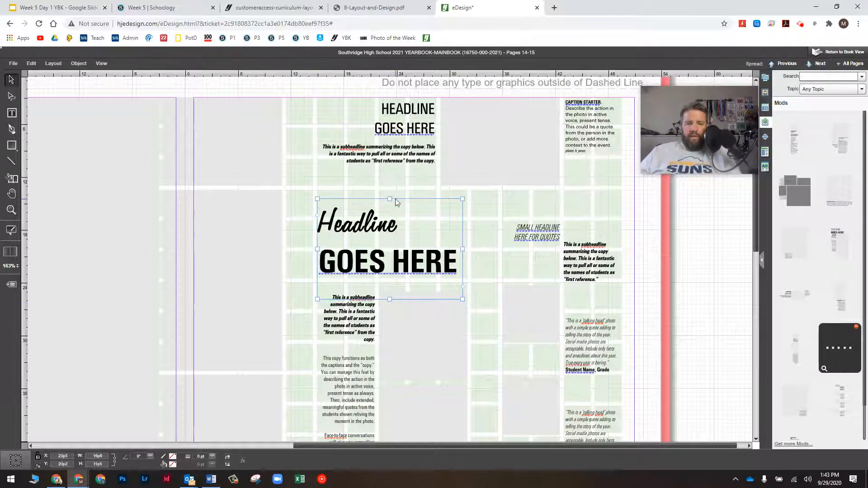
double_click(321, 260)
left_click_drag(320, 261, 465, 259)
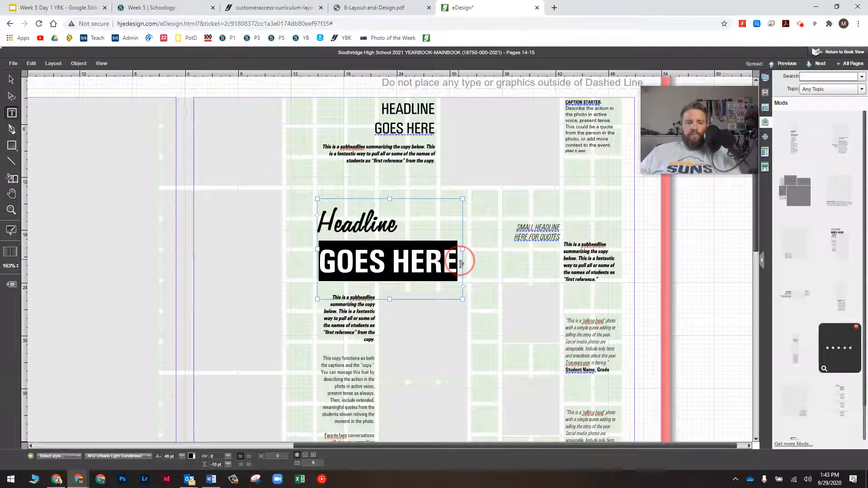
left_click(55, 457)
scroll(61, 425, "down", 1)
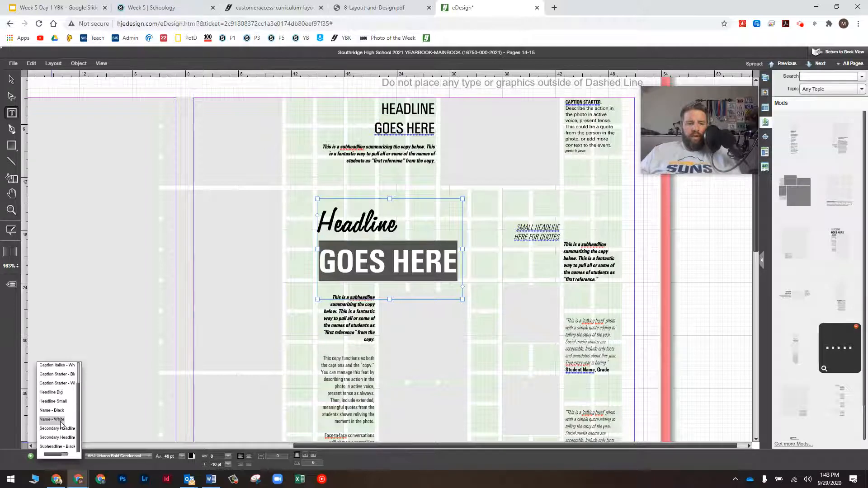
left_click(62, 429)
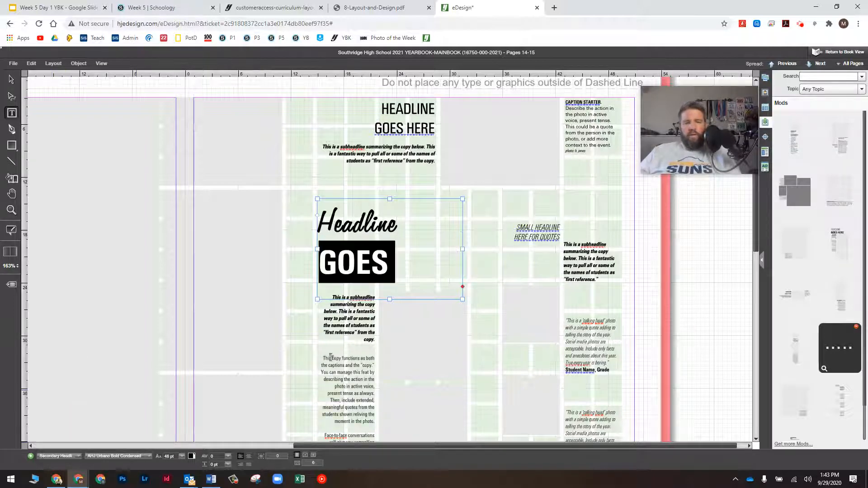
left_click_drag(466, 252, 504, 253)
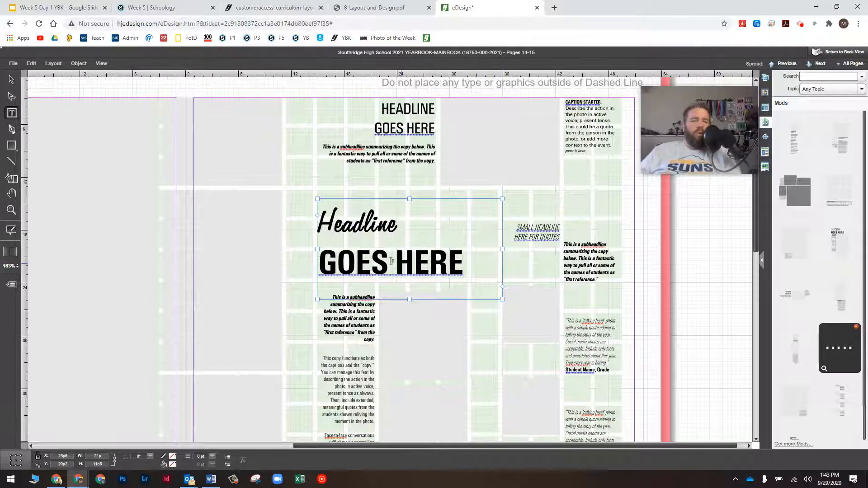
left_click(11, 79)
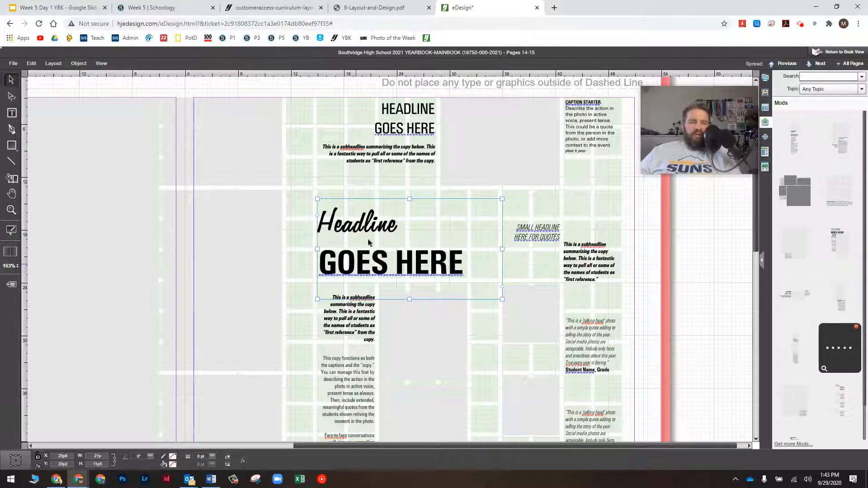
double_click(397, 224)
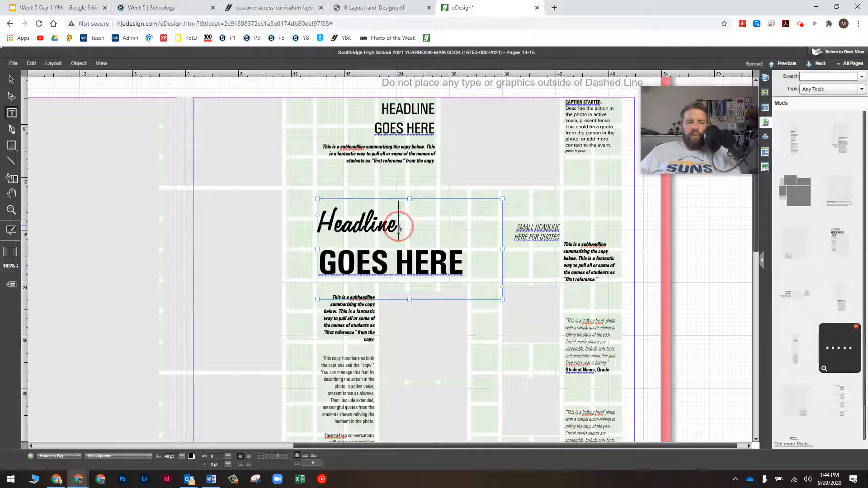
left_click_drag(397, 224, 298, 221)
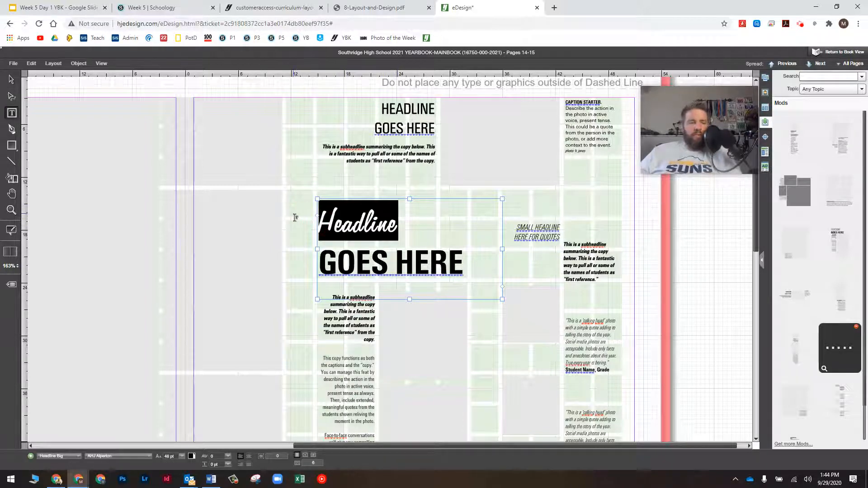
Delete 'Headline' from the frame and resize the GOES HERE frame to fit its text
key("BackSpace")
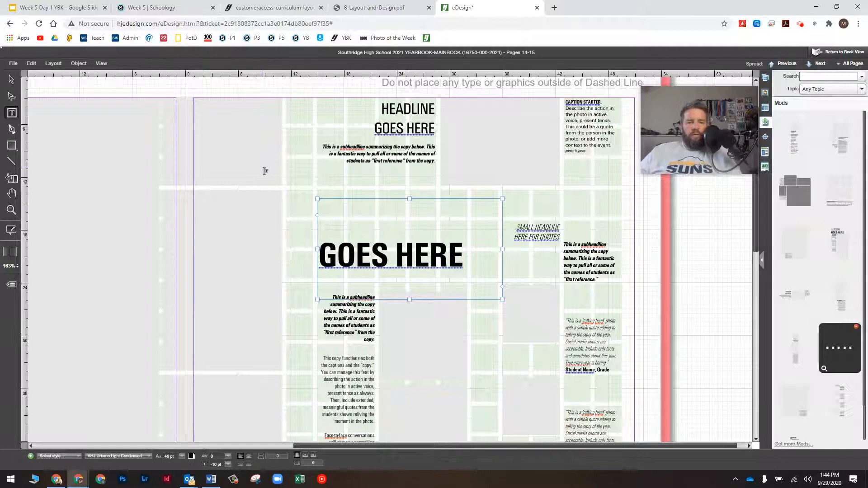
key("Escape")
left_click(319, 200)
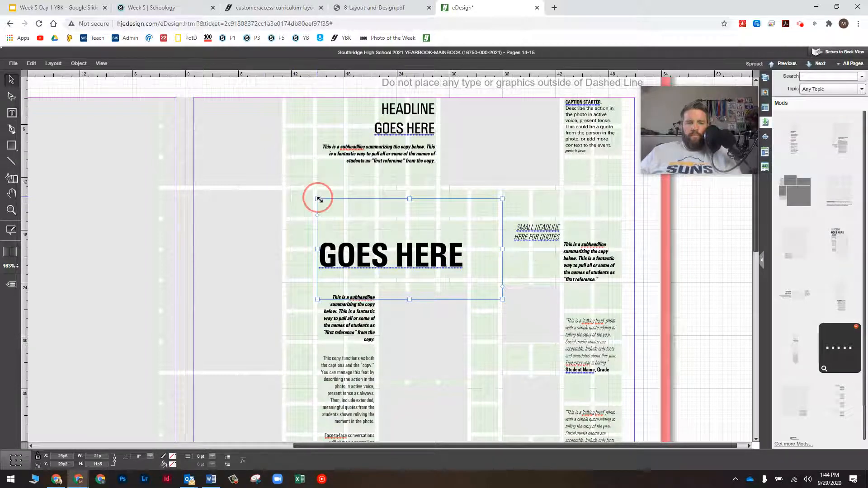
left_click_drag(319, 199, 320, 244)
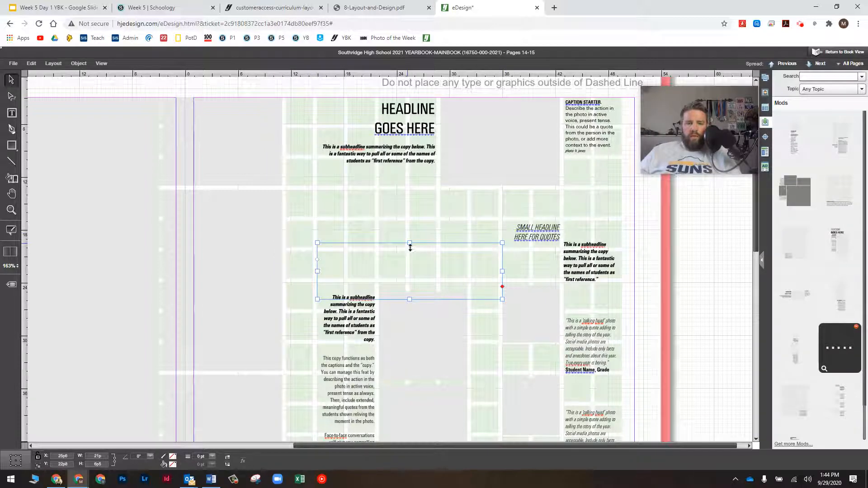
left_click_drag(409, 243, 407, 229)
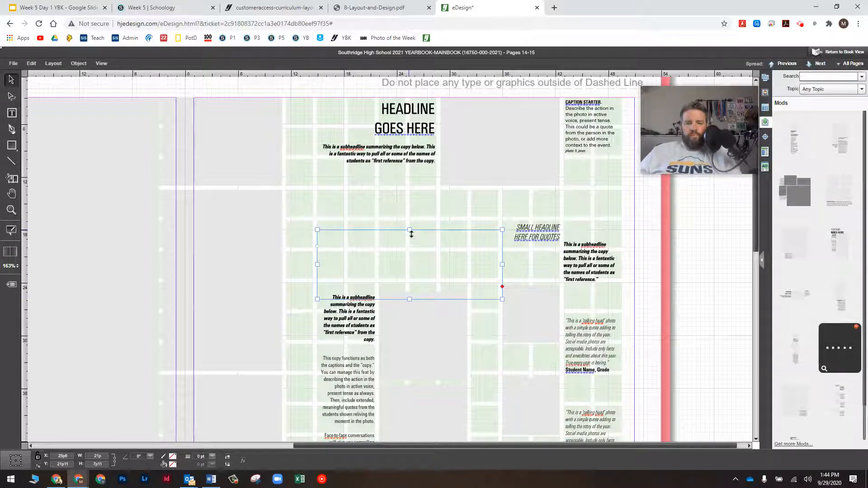
left_click_drag(411, 230, 410, 204)
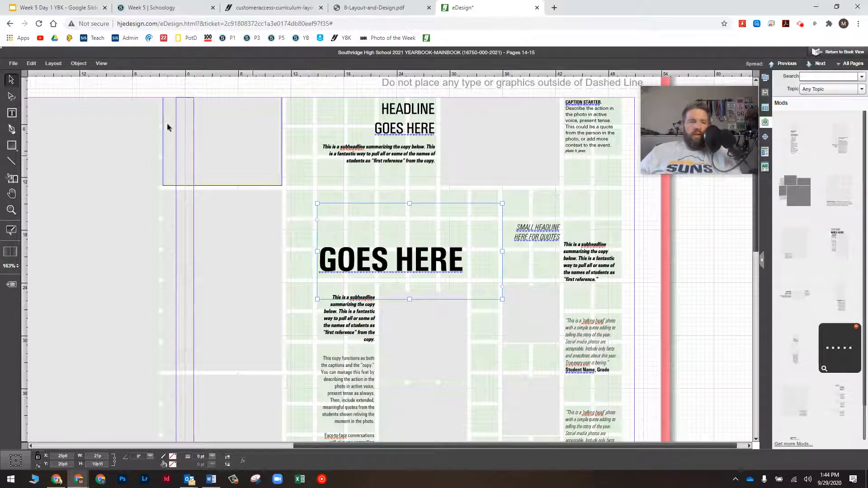
Add a new text frame reading 'Headline' in Headline Big and place it above GOES HERE
left_click(13, 113)
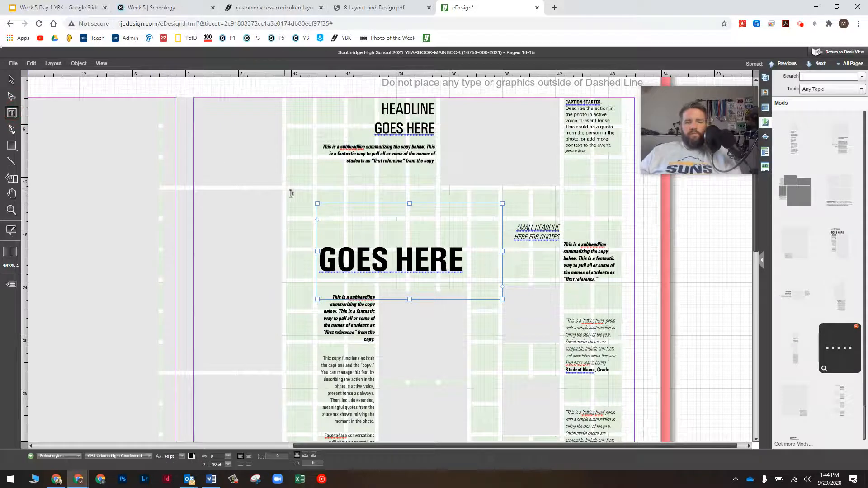
left_click_drag(290, 169, 467, 242)
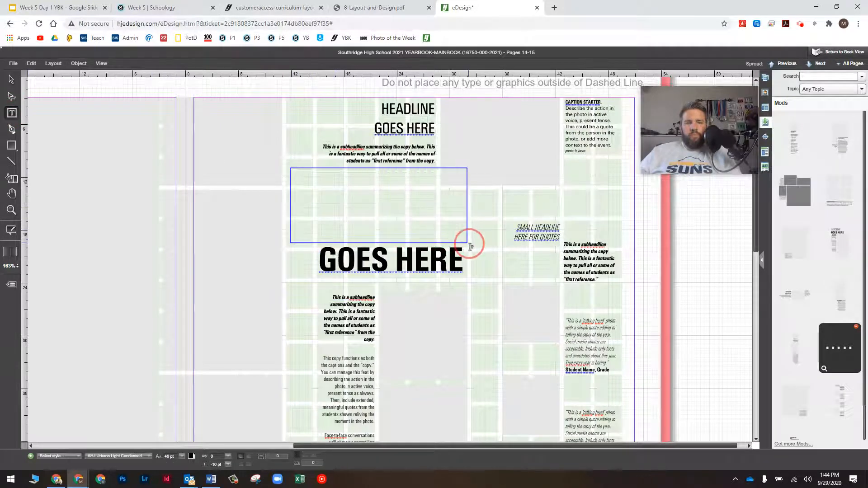
double_click(417, 187)
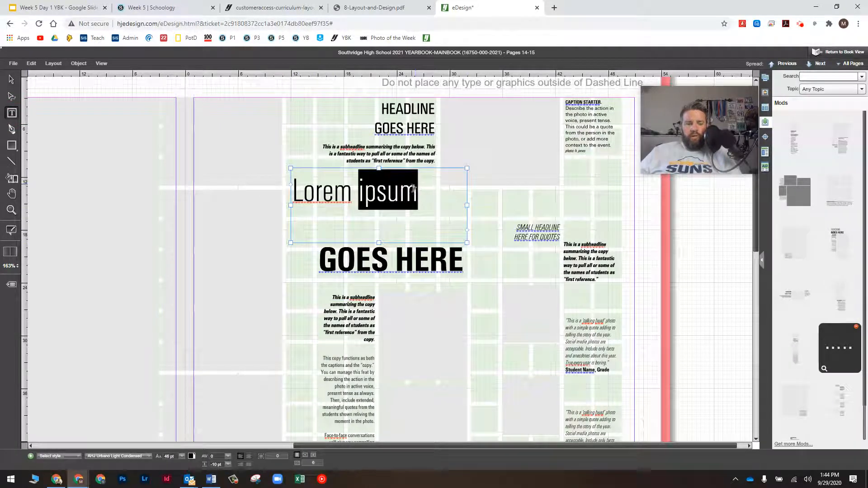
key("ctrl+a")
key("BackSpace")
type("Headline")
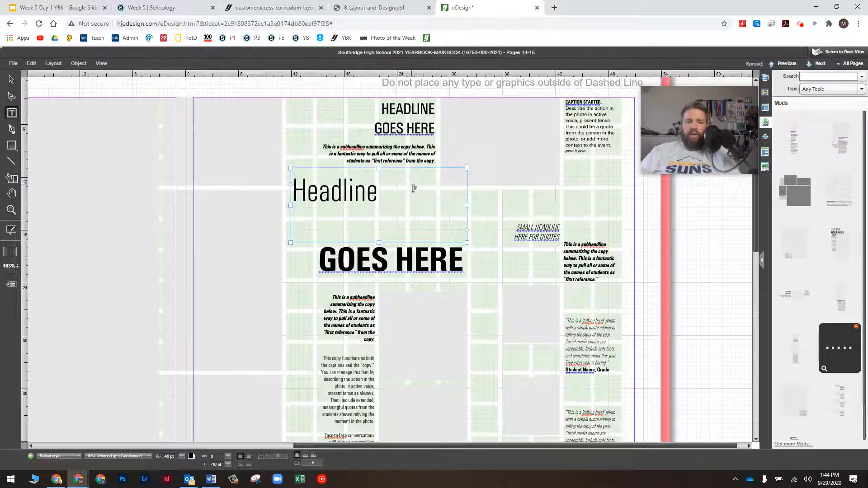
left_click_drag(409, 188, 261, 185)
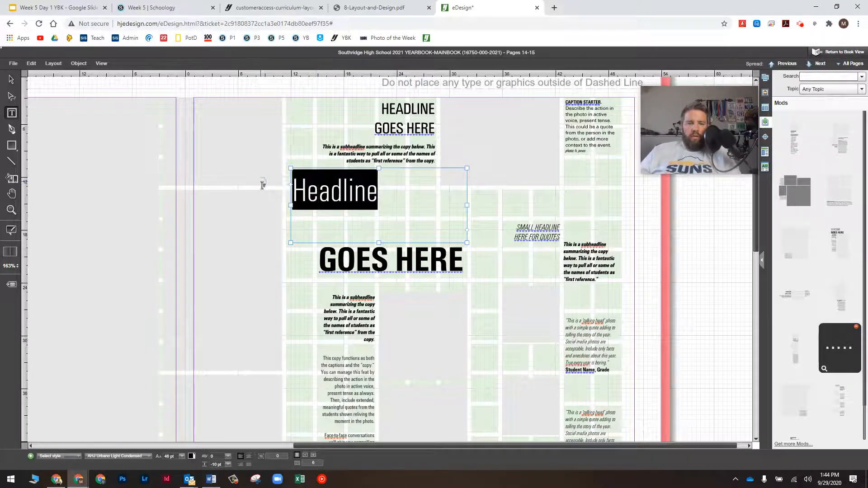
left_click(58, 456)
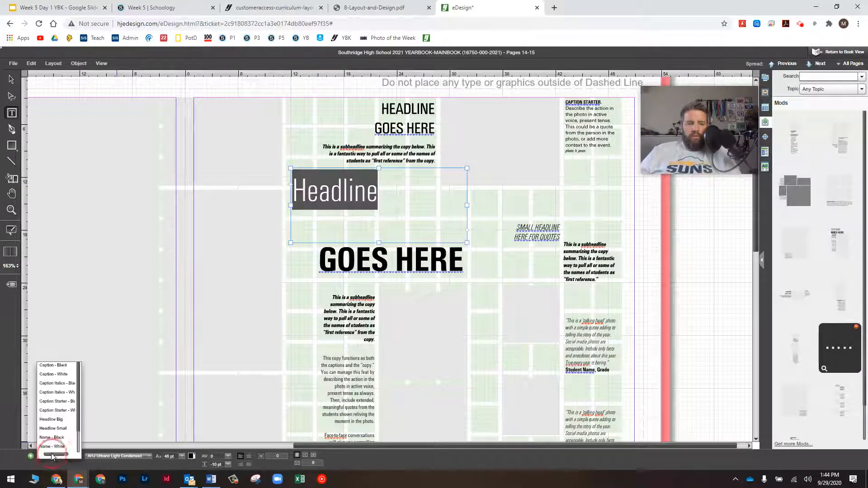
left_click(54, 423)
left_click(11, 79)
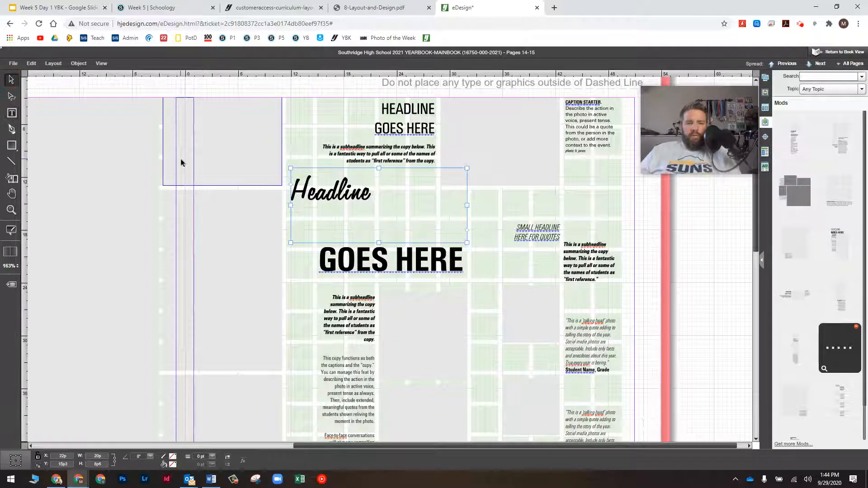
left_click_drag(336, 191, 363, 233)
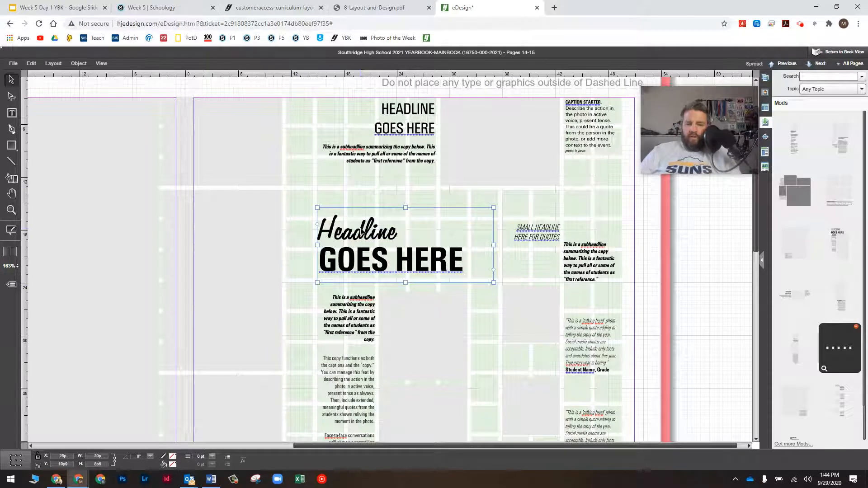
Nudge the script Headline frame into tight alignment over GOES HERE
key("Down")
key("Down")
key("Down")
key("Down")
key("Down")
key("Down")
key("Down")
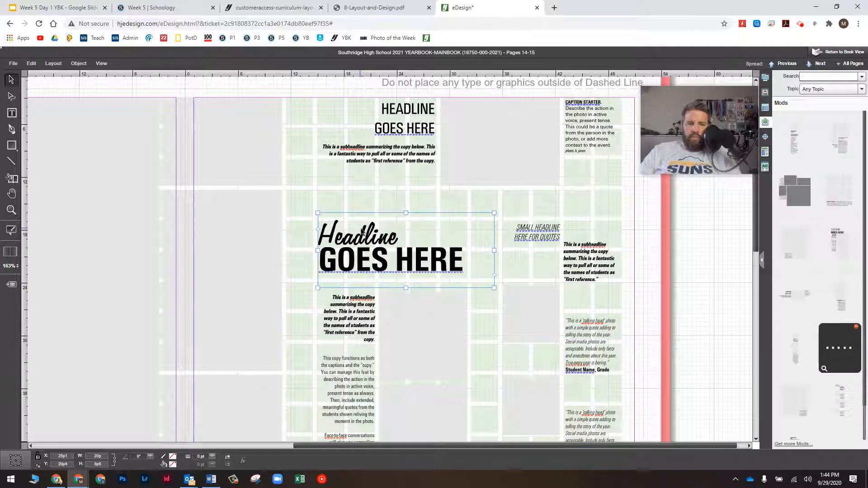
key("Right")
key("Right")
key("Right")
key("Right")
key("Right")
key("Up")
key("Up")
key("Right")
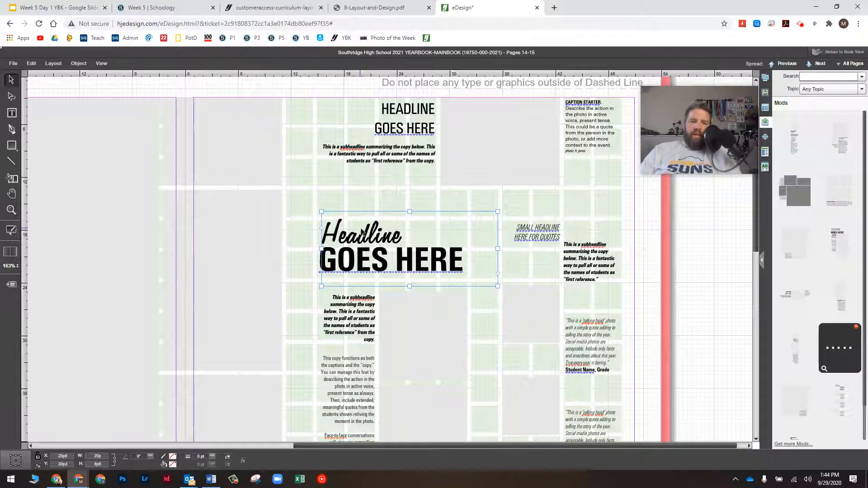
left_click(300, 248)
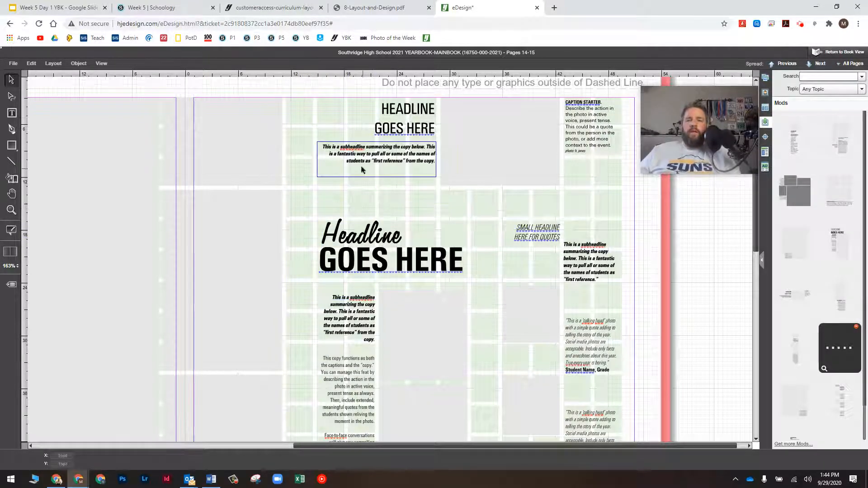
Scroll through the spread to check the talking-head quote and remaining mods
scroll(484, 160, "down", 4)
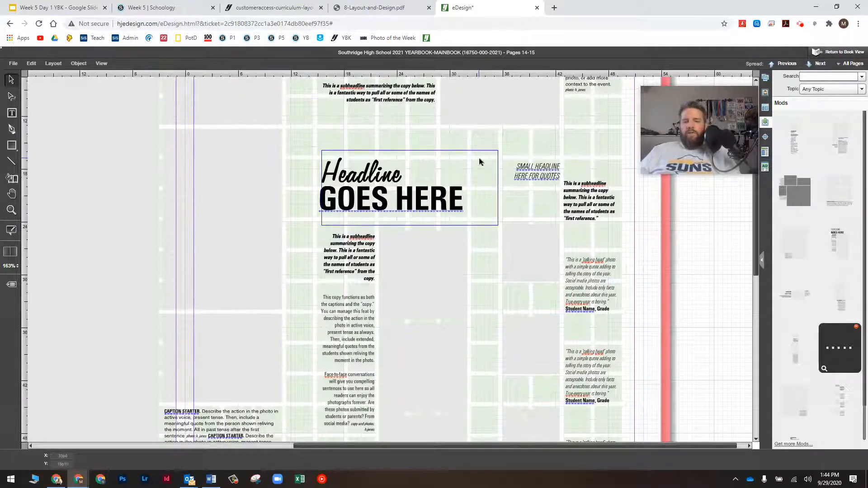
scroll(478, 161, "down", 7)
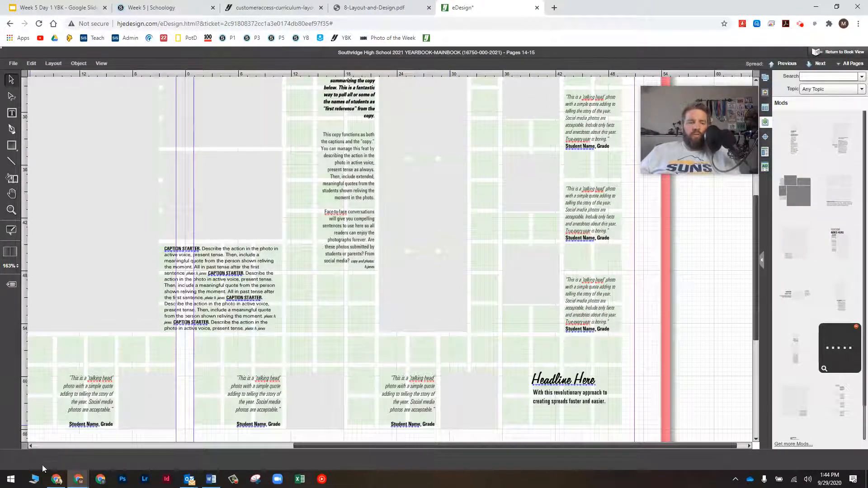
left_click(102, 407)
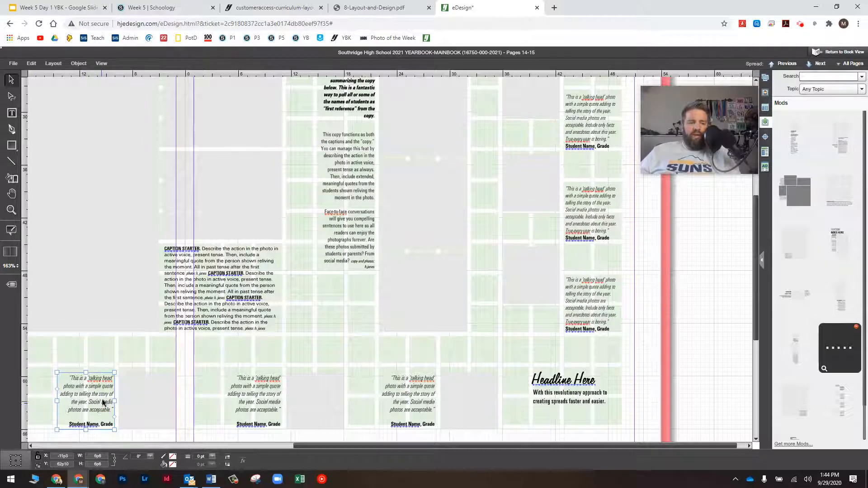
double_click(103, 402)
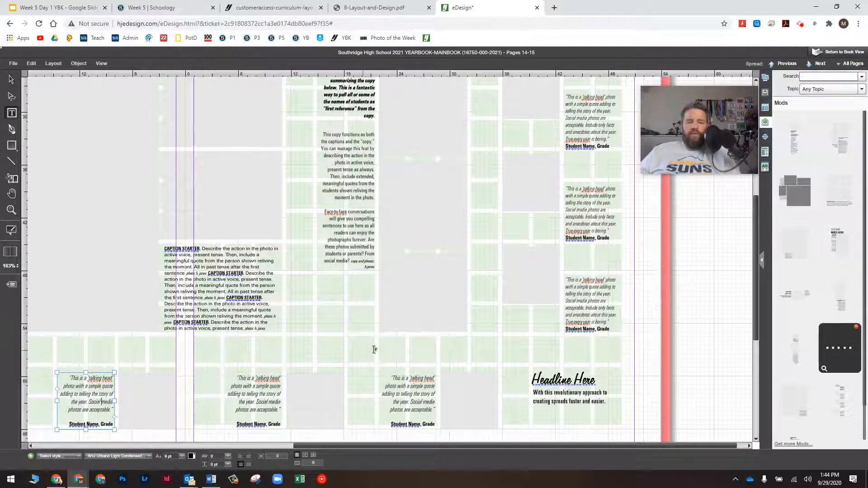
scroll(375, 350, "up", 3)
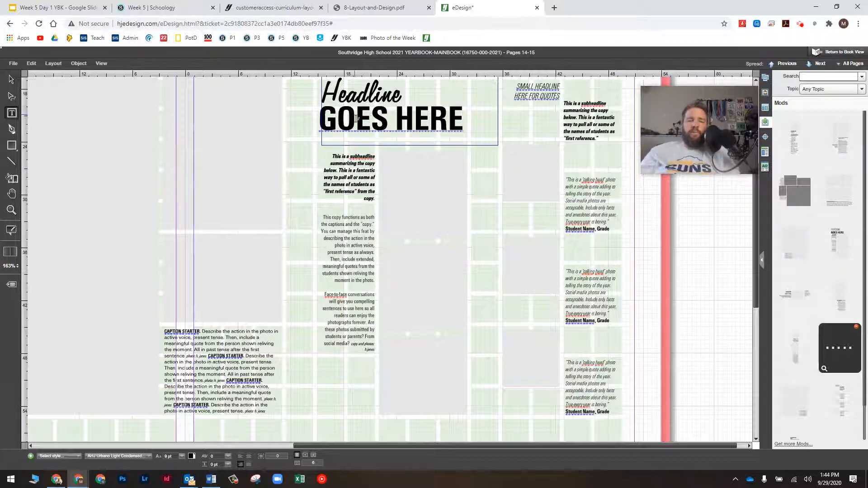
scroll(584, 180, "up", 2)
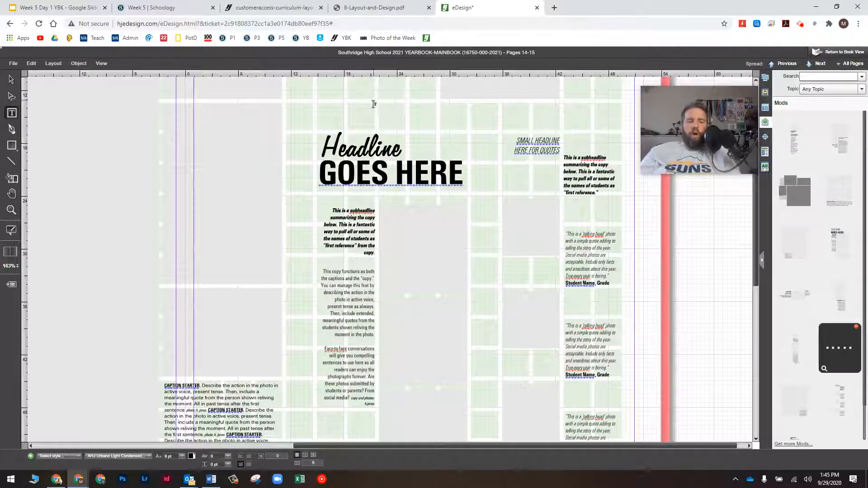
Save and close the pages 14–15 spread window
left_click(14, 64)
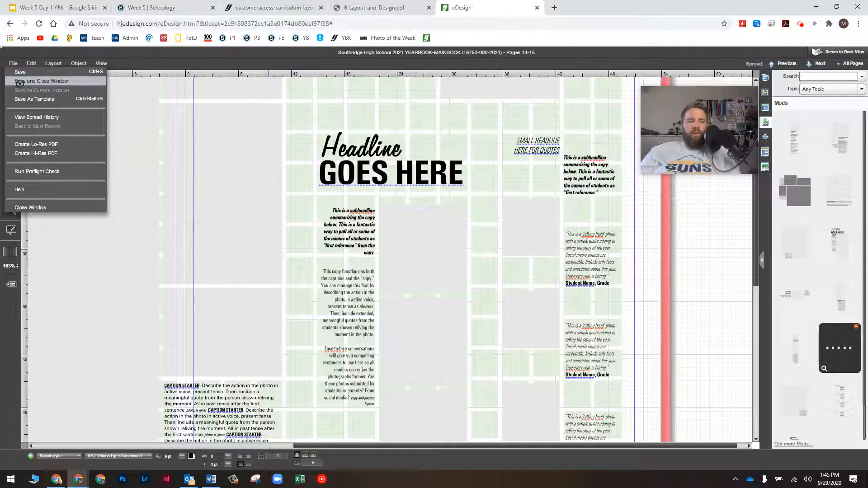
left_click(19, 82)
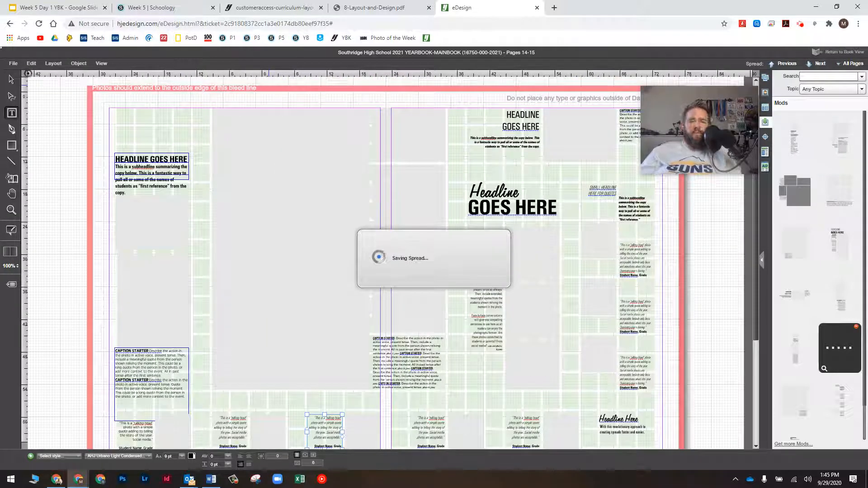